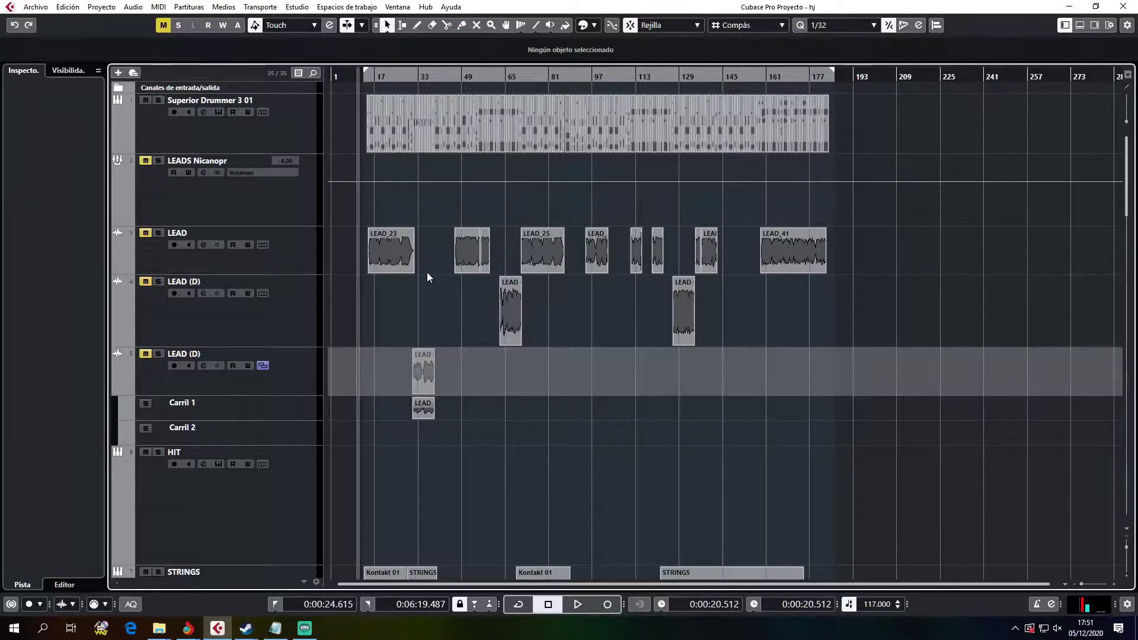
Step: Play the full mix from bar 13 and look through the project's tracks while it plays
{"action": "left_click_drag", "start_coordinate": [368, 76], "coordinate": [391, 77]}
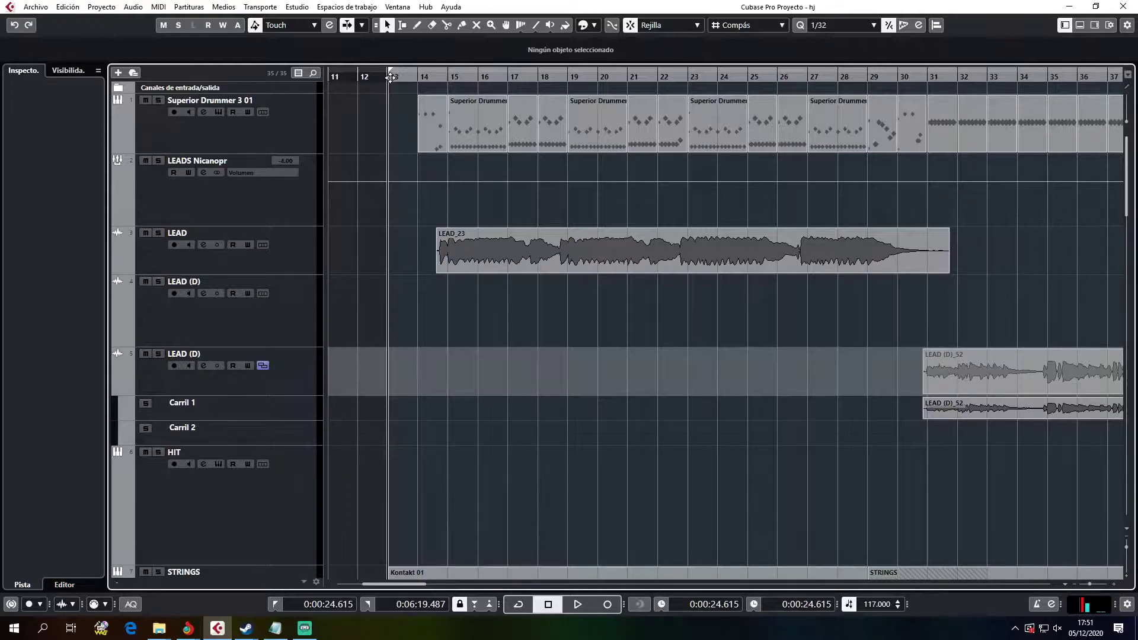
{"action": "key", "text": "space"}
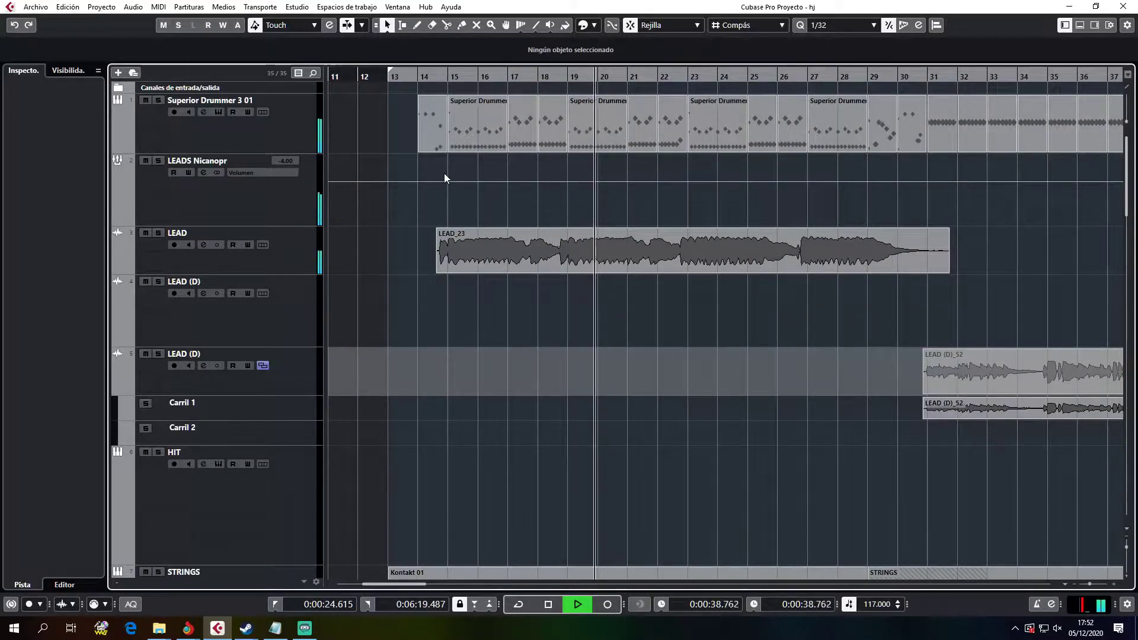
{"action": "scroll", "coordinate": [595, 394], "scroll_direction": "down", "scroll_amount": 6}
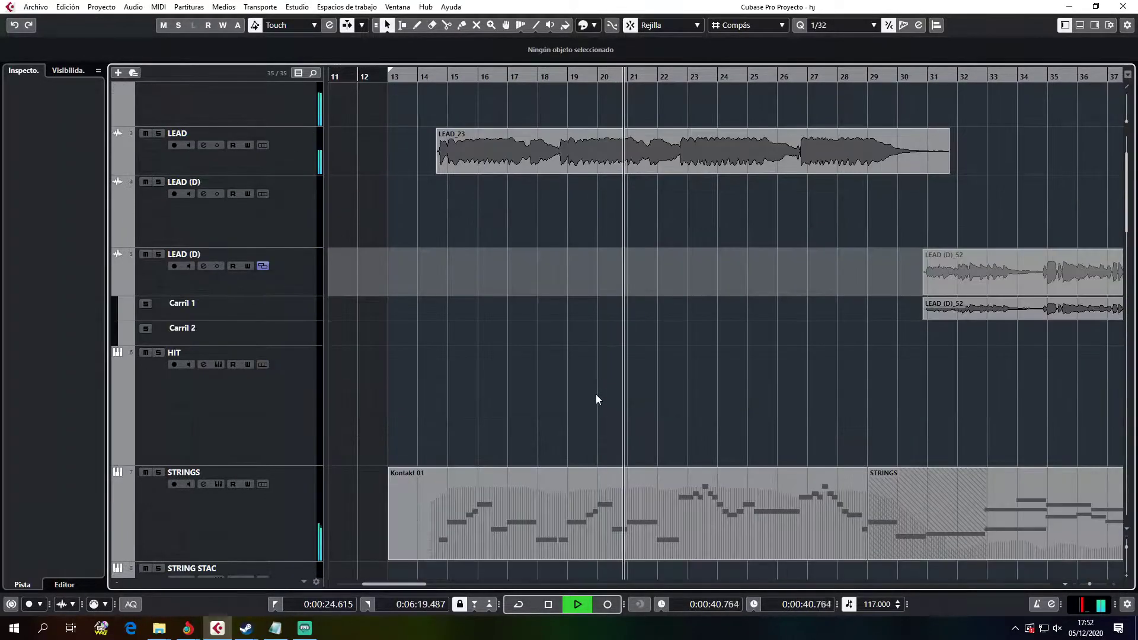
{"action": "scroll", "coordinate": [595, 393], "scroll_direction": "down", "scroll_amount": 8}
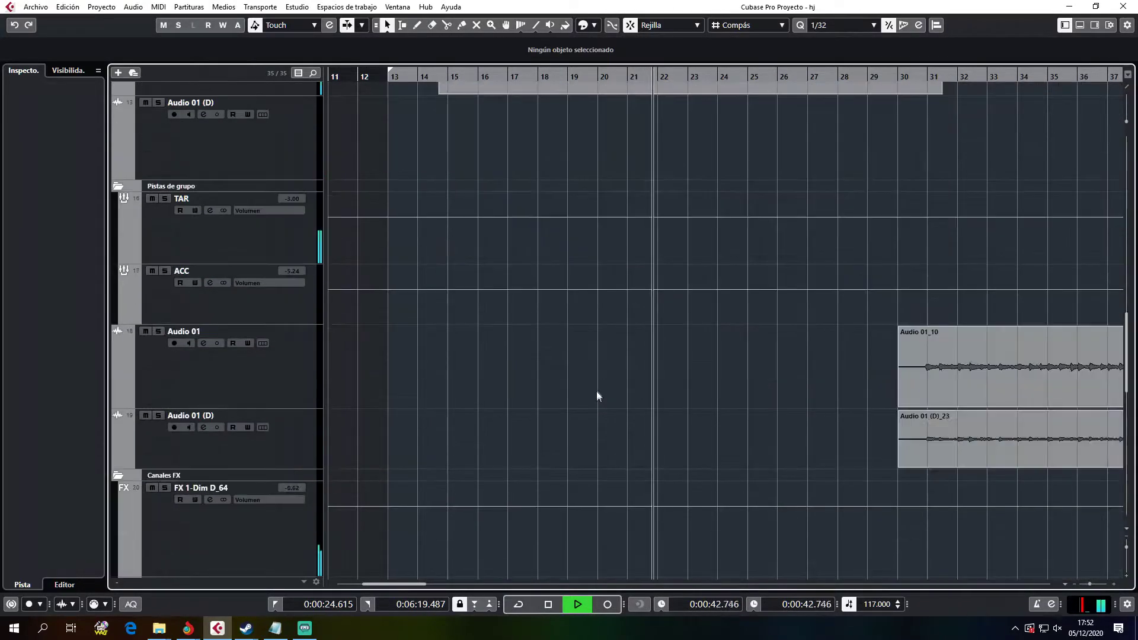
{"action": "scroll", "coordinate": [581, 336], "scroll_direction": "down", "scroll_amount": 4}
{"action": "scroll", "coordinate": [578, 335], "scroll_direction": "down", "scroll_amount": 10}
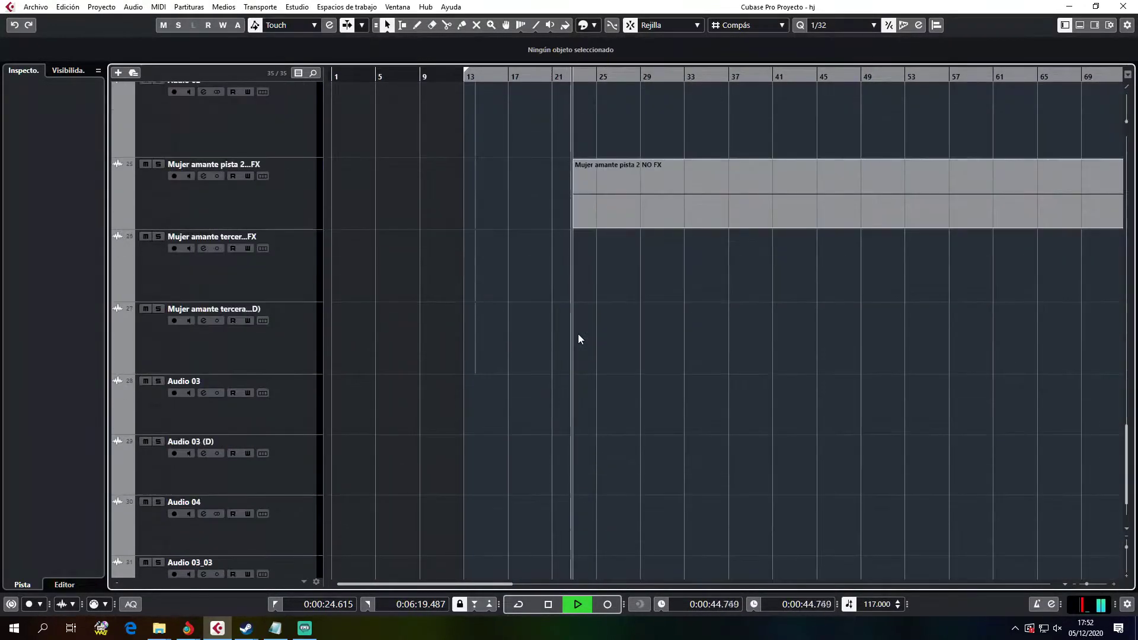
{"action": "scroll", "coordinate": [580, 338], "scroll_direction": "up", "scroll_amount": 15}
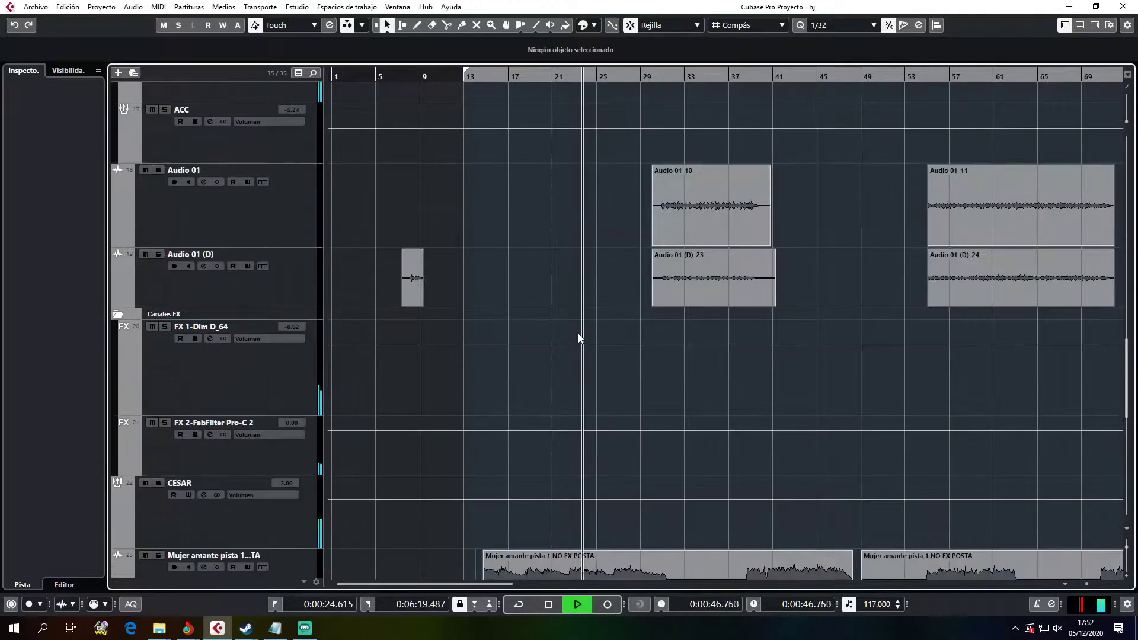
{"action": "scroll", "coordinate": [578, 333], "scroll_direction": "up", "scroll_amount": 8}
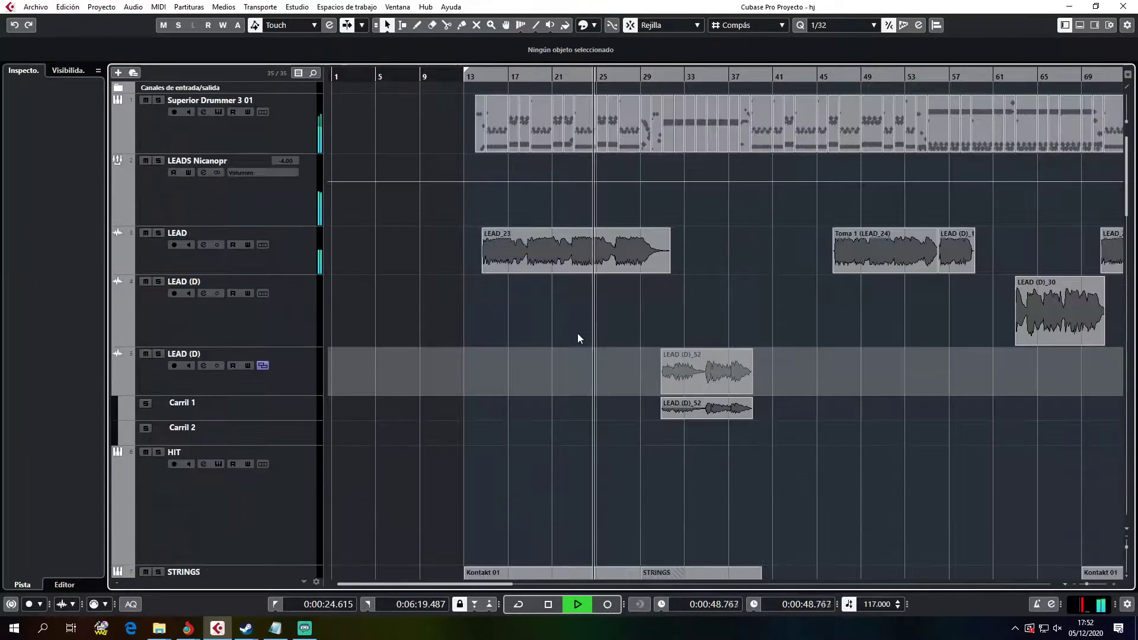
{"action": "scroll", "coordinate": [592, 284], "scroll_direction": "up", "scroll_amount": 1, "text": "ctrl"}
{"action": "scroll", "coordinate": [591, 285], "scroll_direction": "up", "scroll_amount": 2, "text": "ctrl"}
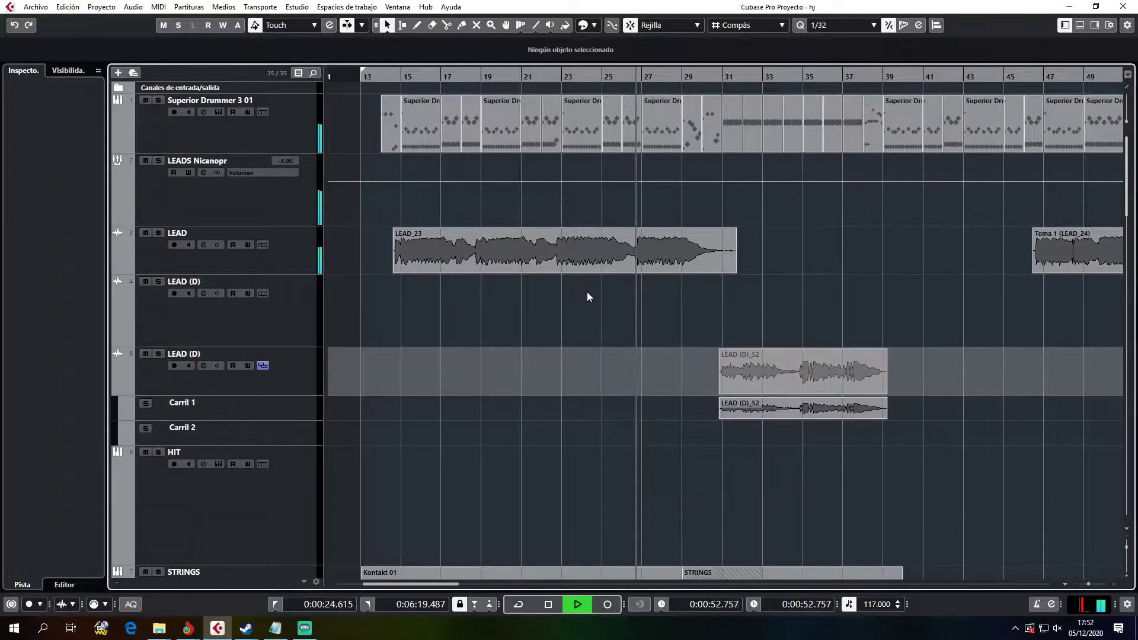
{"action": "scroll", "coordinate": [587, 291], "scroll_direction": "down", "scroll_amount": 1}
{"action": "scroll", "coordinate": [587, 296], "scroll_direction": "up", "scroll_amount": 1}
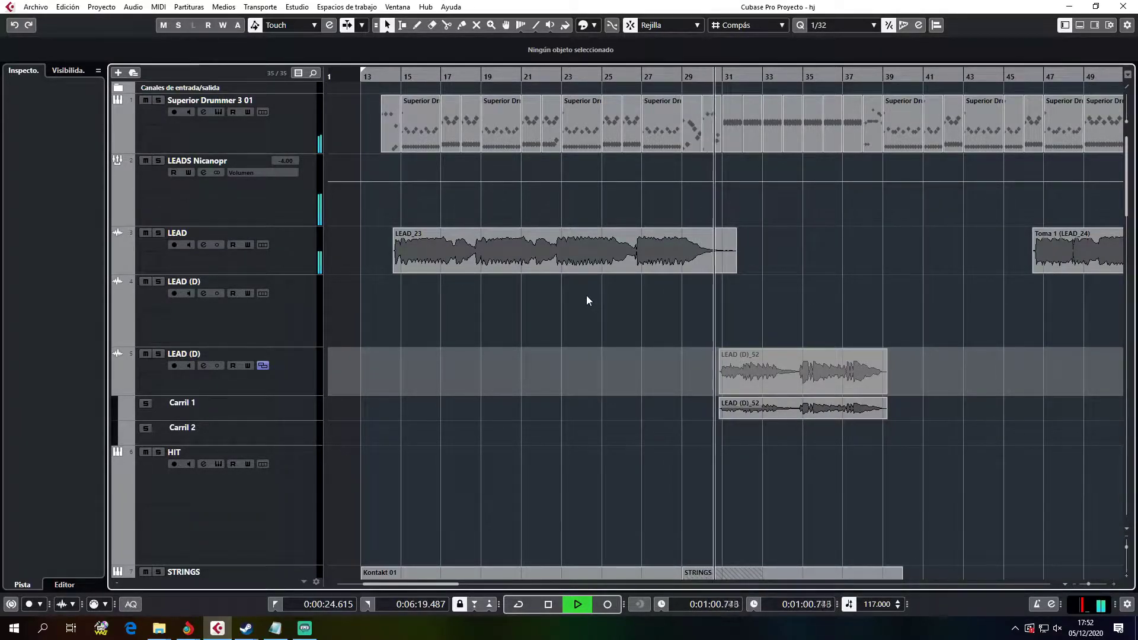
Step: Restart from bar 14 and play the Superior Drummer 3 01 track soloed
{"action": "key", "text": "space"}
{"action": "left_click", "coordinate": [386, 86]}
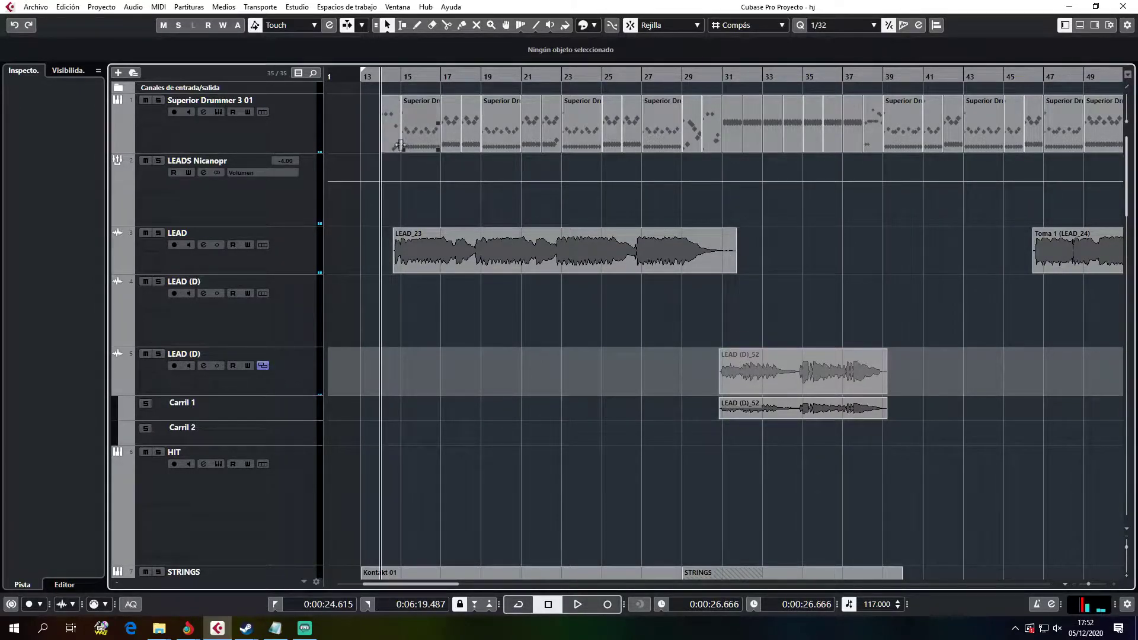
{"action": "left_click", "coordinate": [157, 103]}
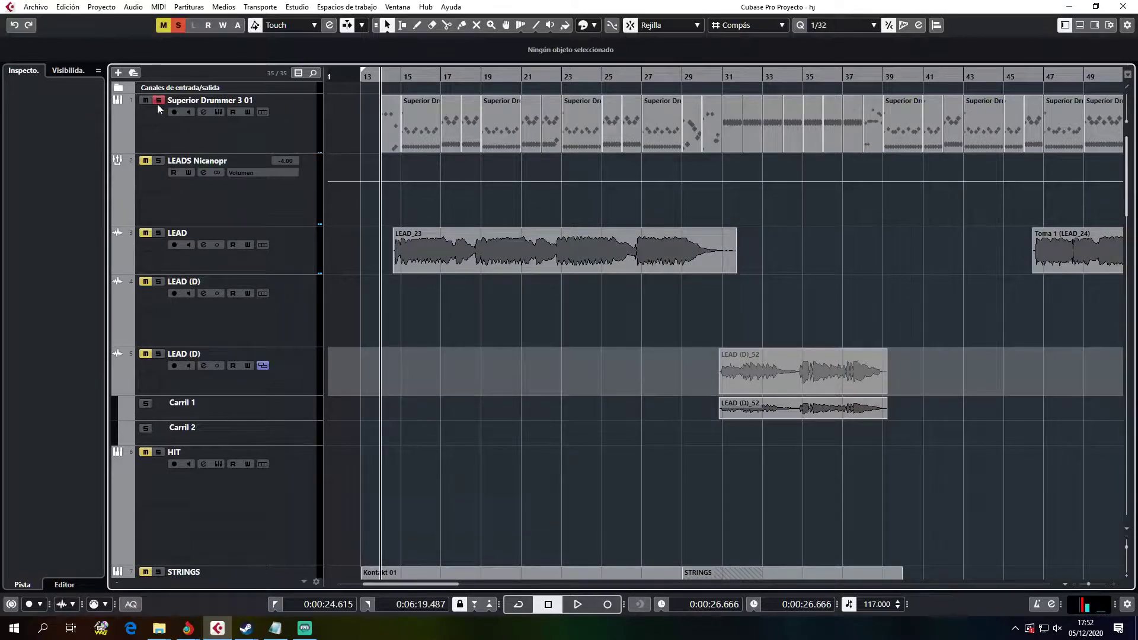
{"action": "scroll", "coordinate": [228, 249], "scroll_direction": "down", "scroll_amount": 5}
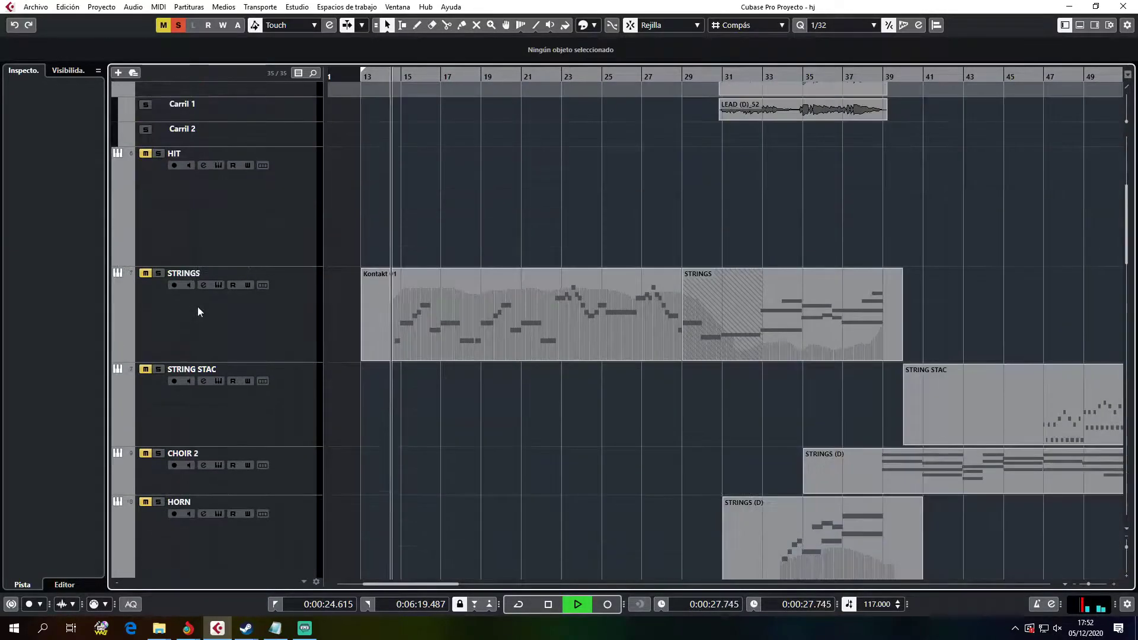
{"action": "scroll", "coordinate": [197, 305], "scroll_direction": "up", "scroll_amount": 5}
Step: Add the BASS, GL and GR tracks to the soloed drums one after another during playback
{"action": "scroll", "coordinate": [183, 293], "scroll_direction": "down", "scroll_amount": 6}
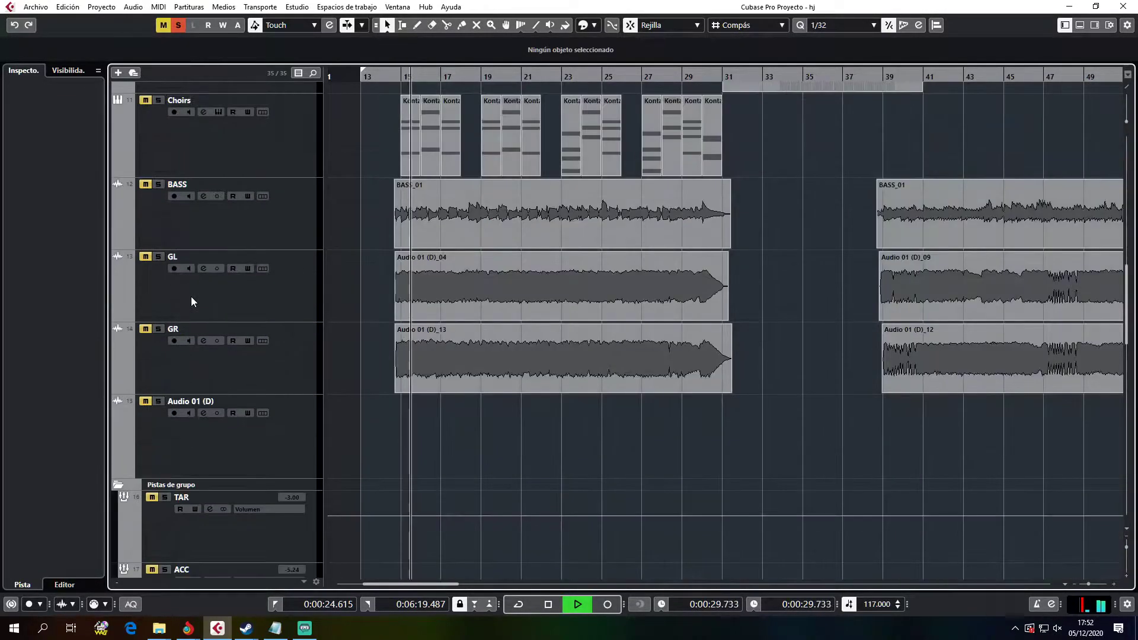
{"action": "left_click", "coordinate": [158, 185]}
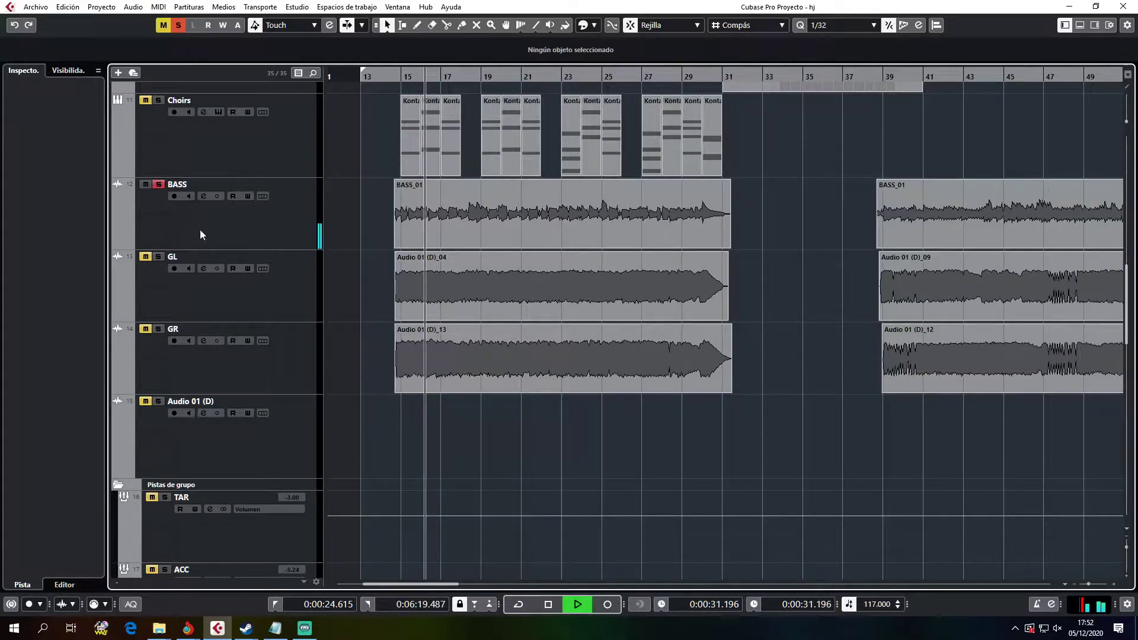
{"action": "left_click", "coordinate": [158, 256]}
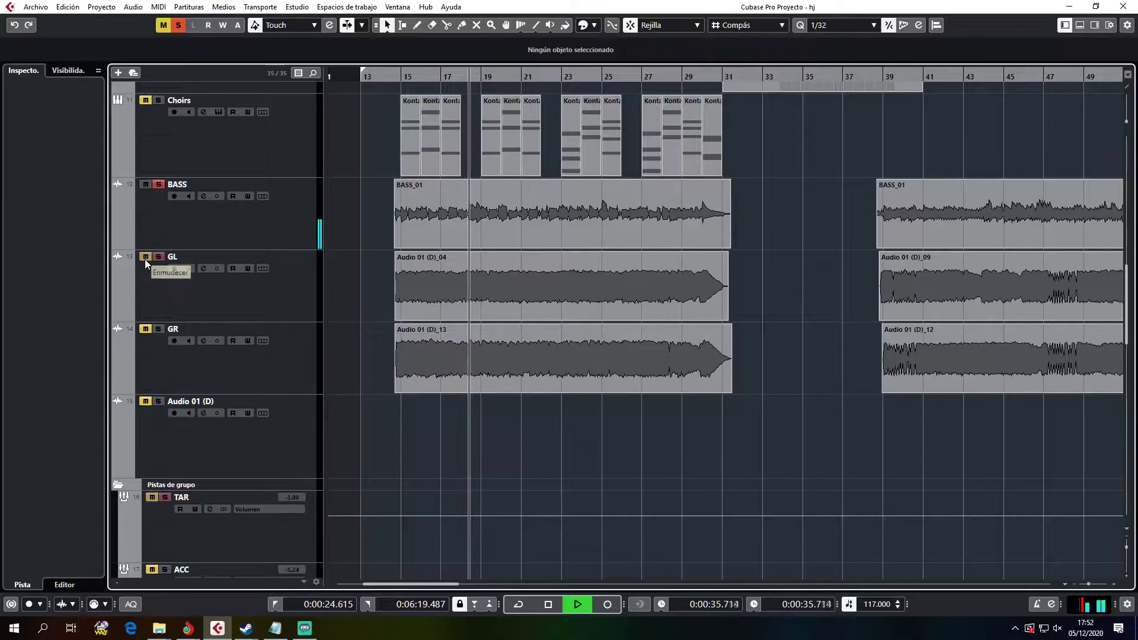
{"action": "left_click", "coordinate": [158, 329]}
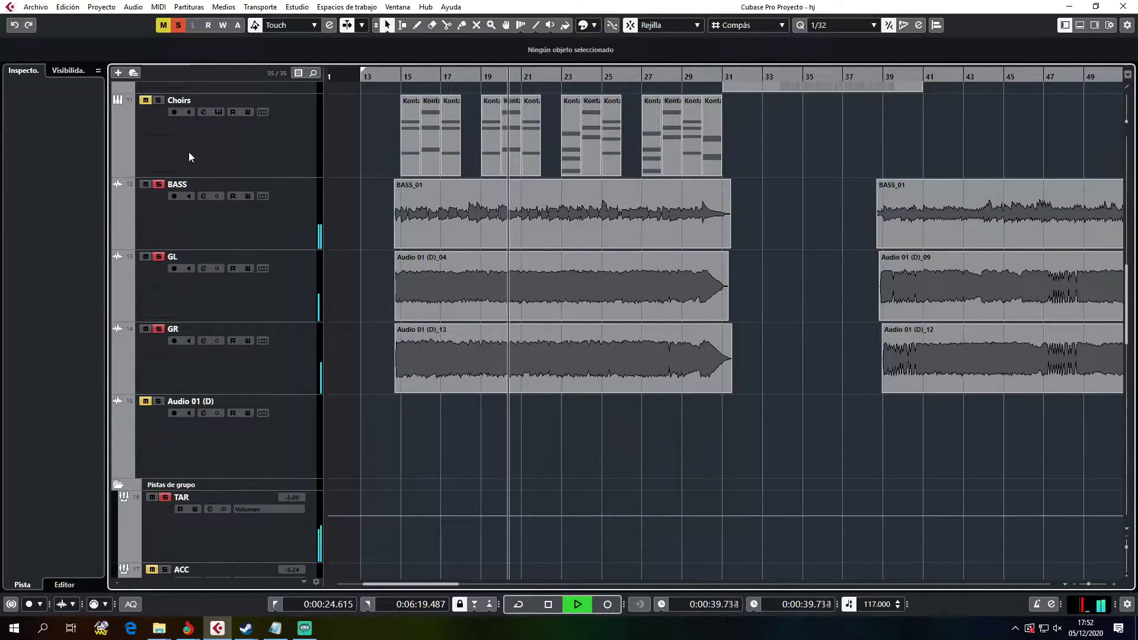
Step: Clear the active solos, solo only the Choirs track and play it from bar 15
{"action": "left_click", "coordinate": [400, 78]}
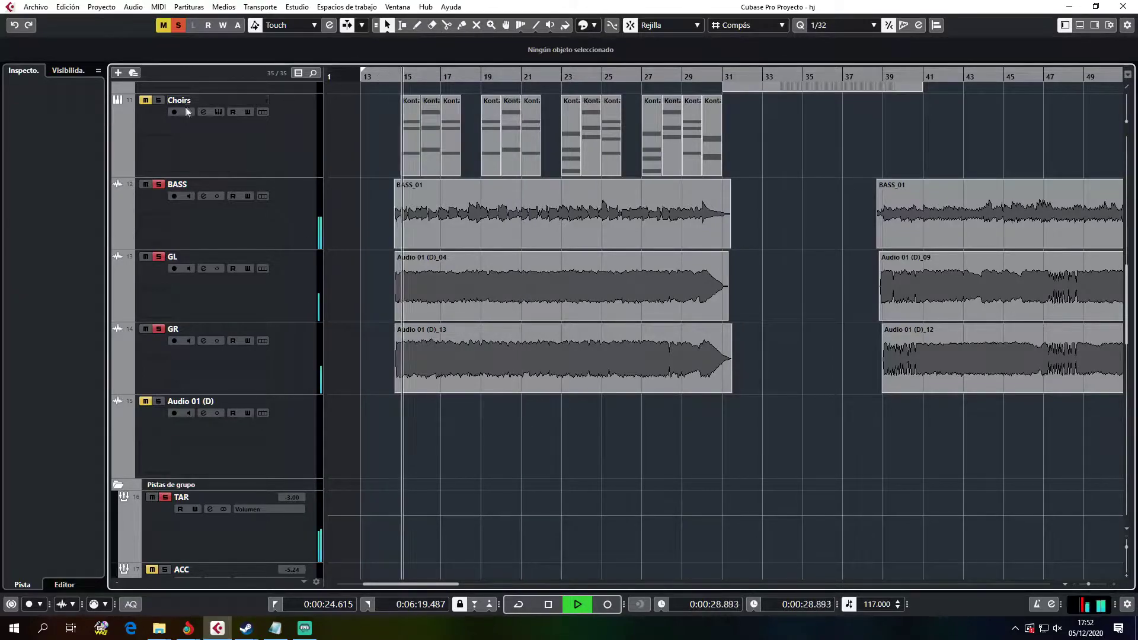
{"action": "key", "text": "space"}
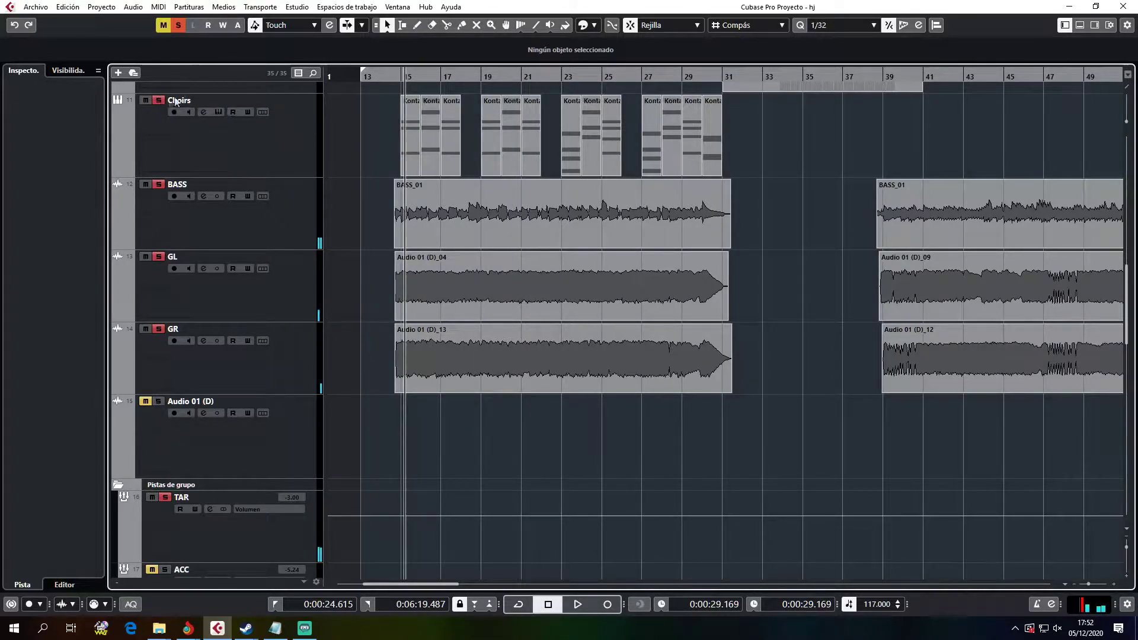
{"action": "left_click", "coordinate": [177, 25]}
{"action": "left_click", "coordinate": [158, 100]}
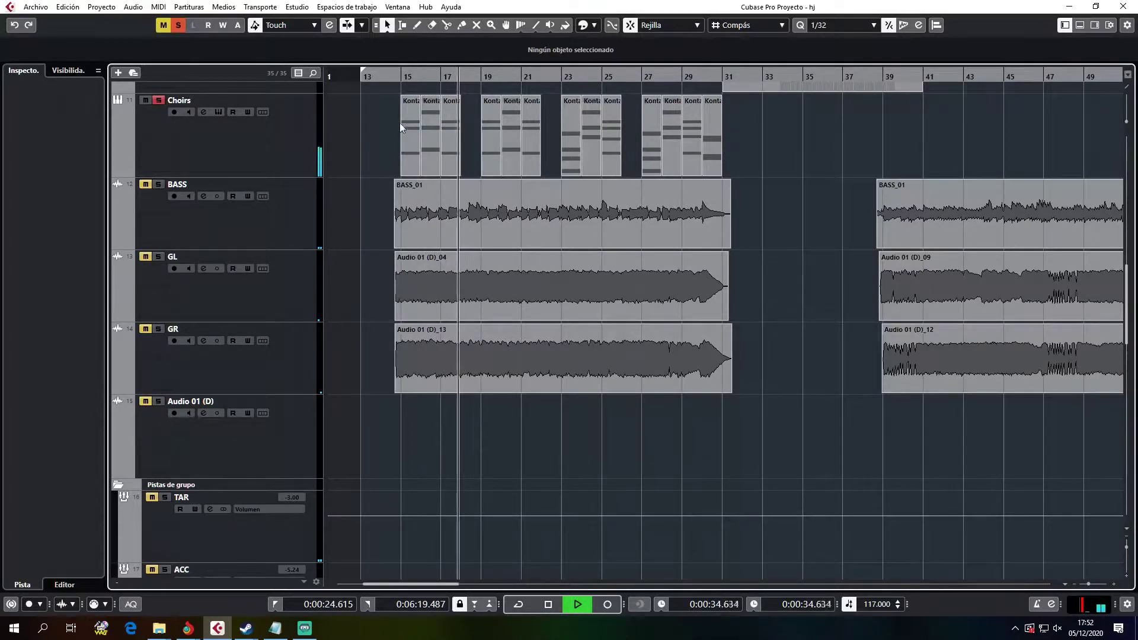
{"action": "scroll", "coordinate": [398, 98], "scroll_direction": "up", "scroll_amount": 5}
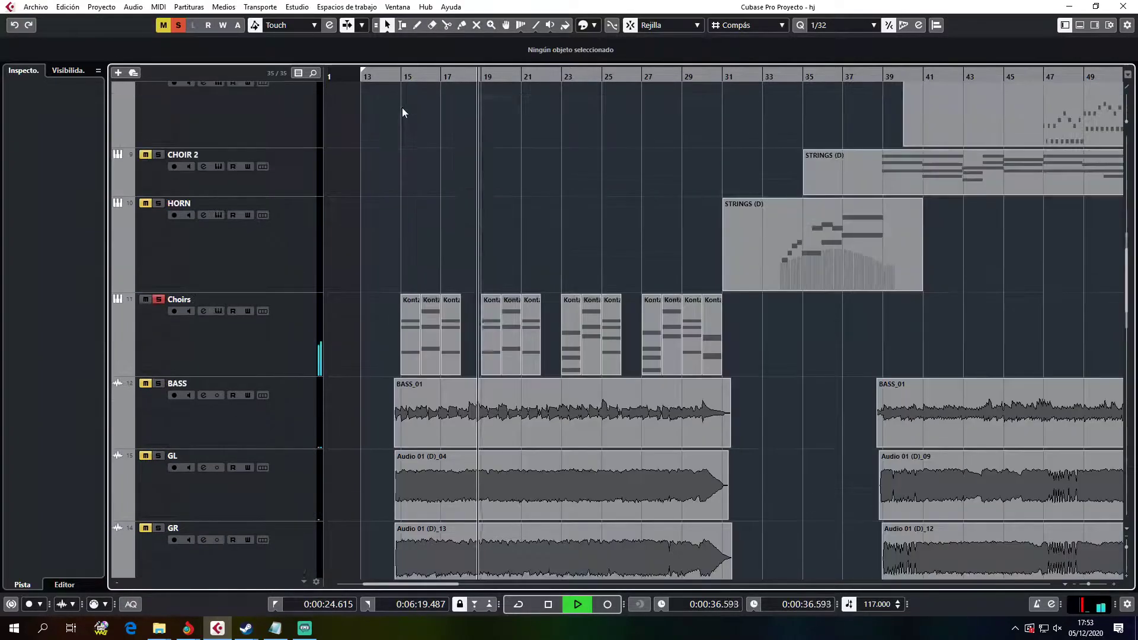
{"action": "scroll", "coordinate": [405, 121], "scroll_direction": "down", "scroll_amount": 4}
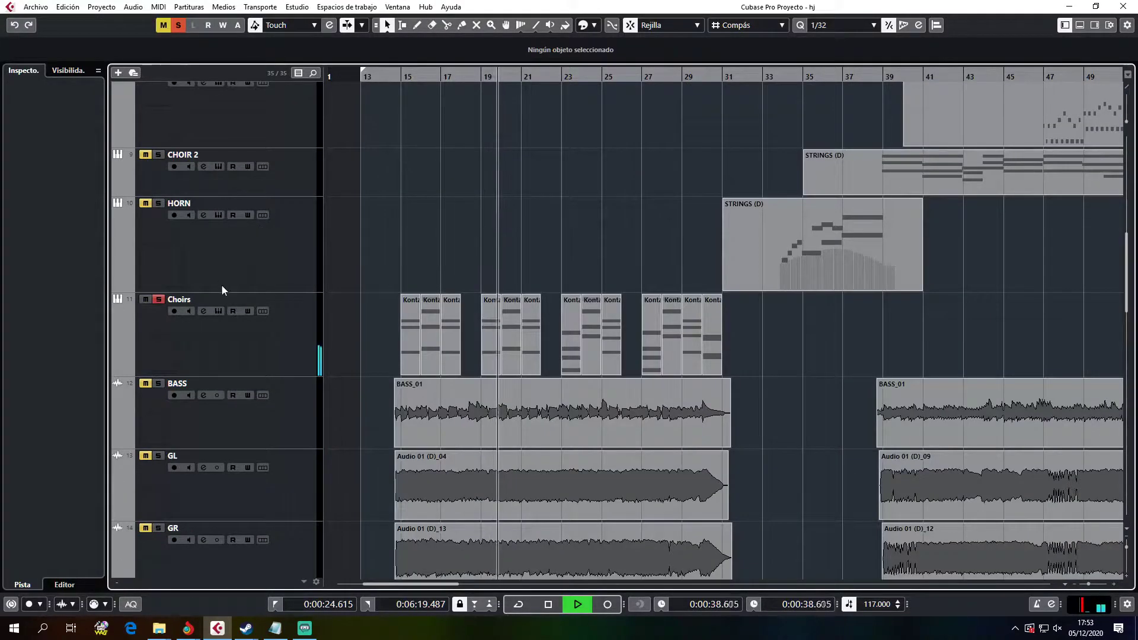
{"action": "key", "text": "space"}
Step: Solo the BASS, GL and GR tracks together with Choirs and play the combination
{"action": "scroll", "coordinate": [208, 297], "scroll_direction": "up", "scroll_amount": 8}
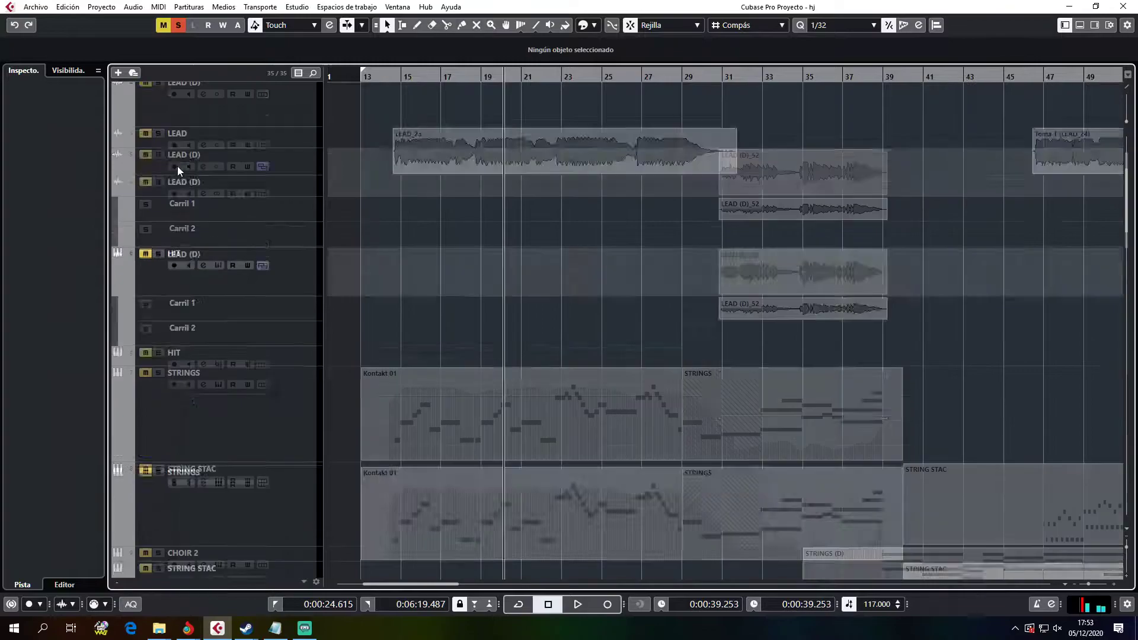
{"action": "key", "text": "space"}
{"action": "scroll", "coordinate": [294, 244], "scroll_direction": "down", "scroll_amount": 4}
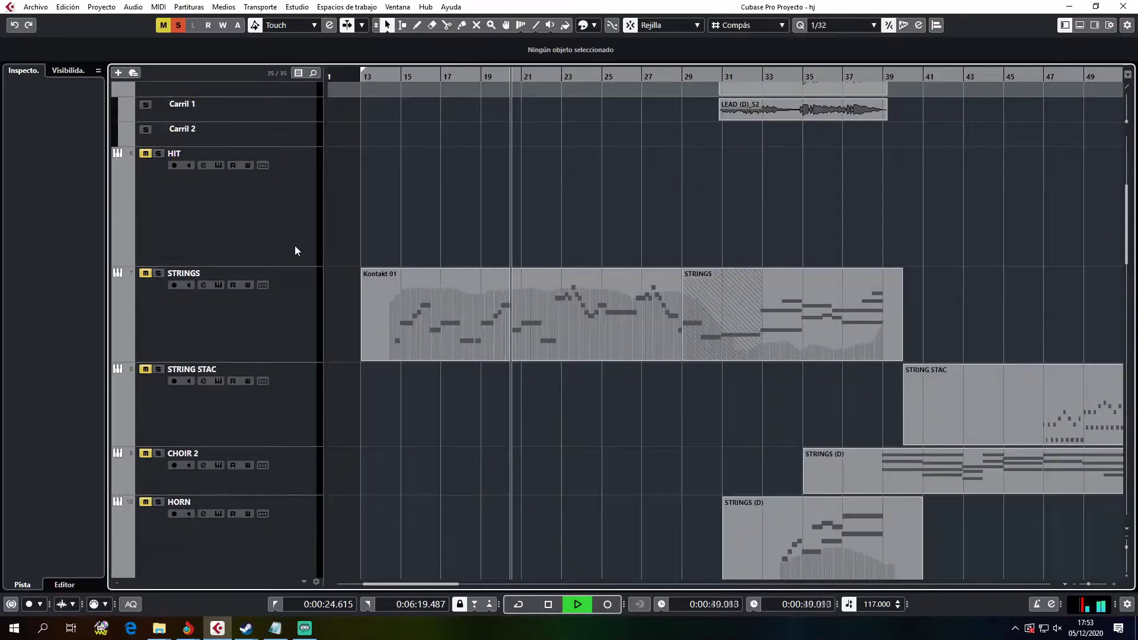
{"action": "scroll", "coordinate": [228, 326], "scroll_direction": "down", "scroll_amount": 3}
{"action": "key", "text": "space"}
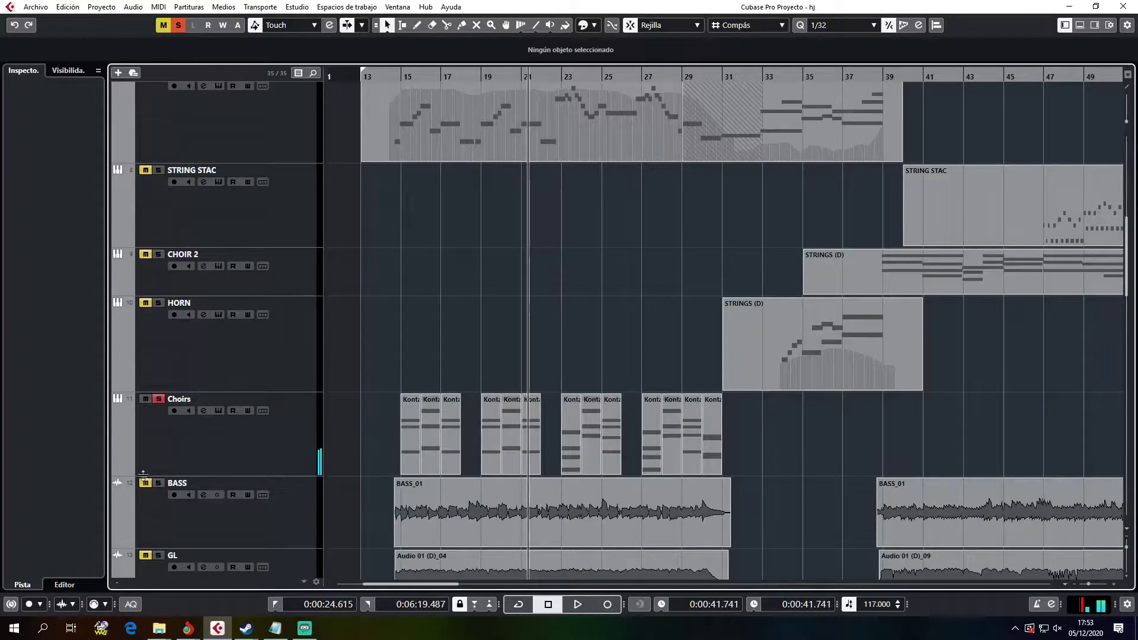
{"action": "scroll", "coordinate": [153, 450], "scroll_direction": "down", "scroll_amount": 2}
{"action": "left_click", "coordinate": [144, 386]}
{"action": "key", "text": "space"}
{"action": "left_click", "coordinate": [145, 455]}
{"action": "left_click", "coordinate": [146, 529]}
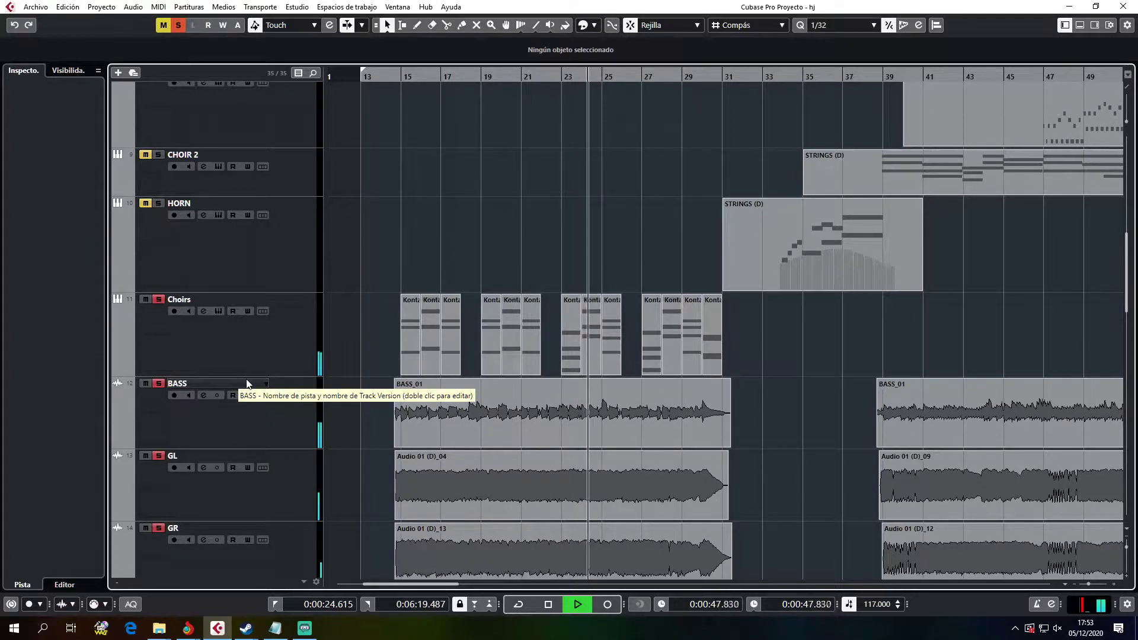
{"action": "mouse_move", "coordinate": [311, 634]}
{"action": "key", "text": "space"}
{"action": "left_click", "coordinate": [311, 634]}
{"action": "key", "text": "alt+Tab"}
{"action": "key", "text": "space"}
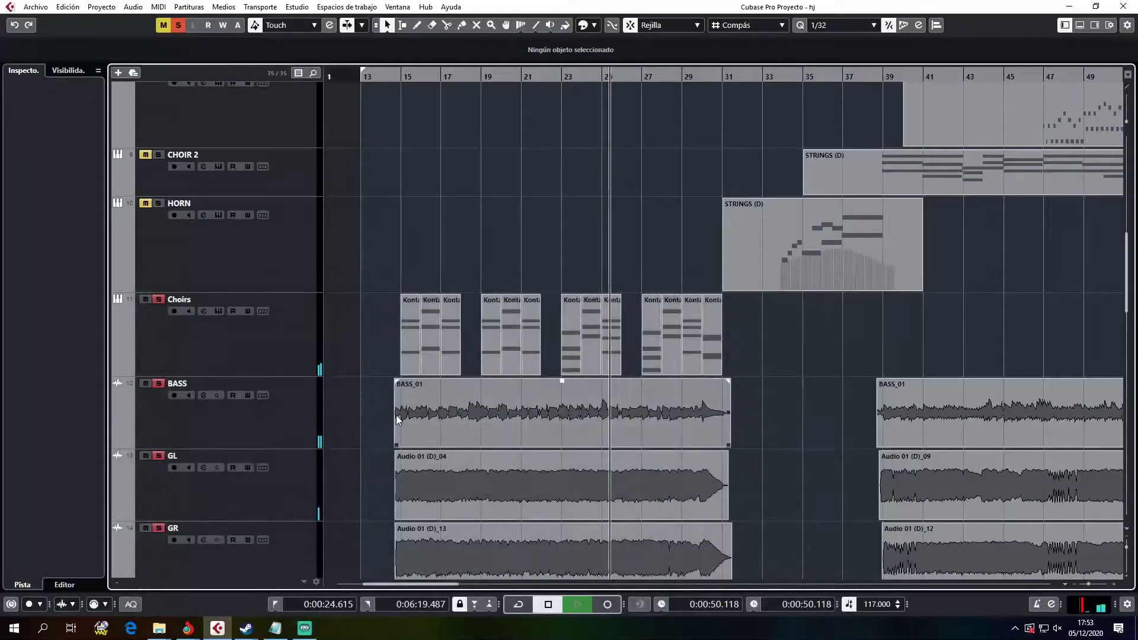
{"action": "key", "text": "space"}
Step: Solo the STRINGS track and play its opening melody from bar 14
{"action": "scroll", "coordinate": [410, 340], "scroll_direction": "up", "scroll_amount": 5}
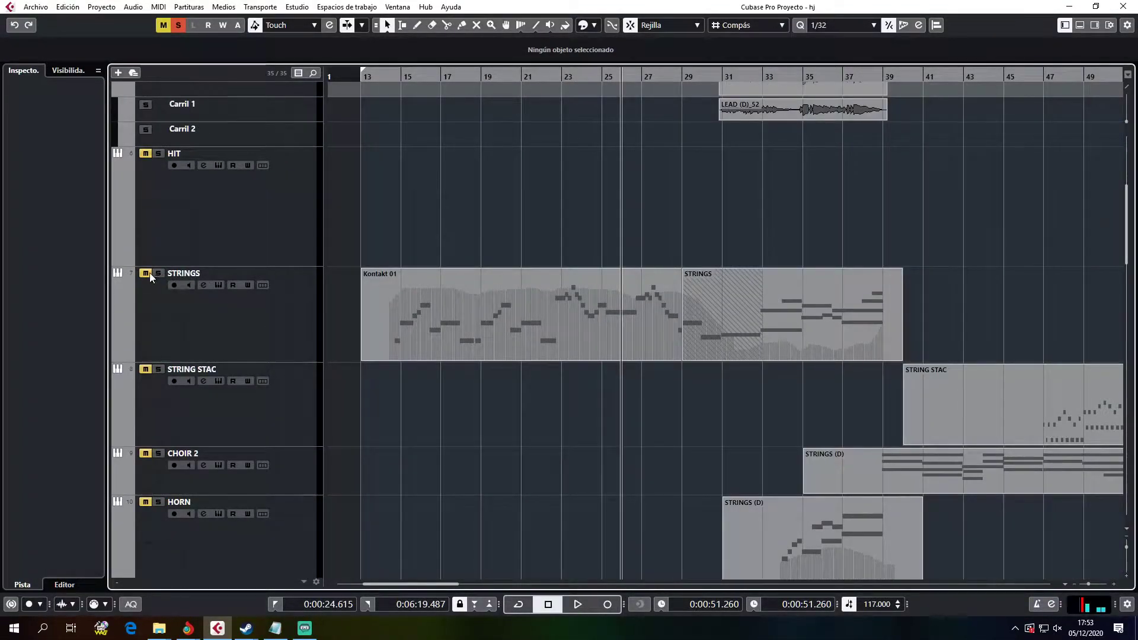
{"action": "left_click", "coordinate": [383, 78]}
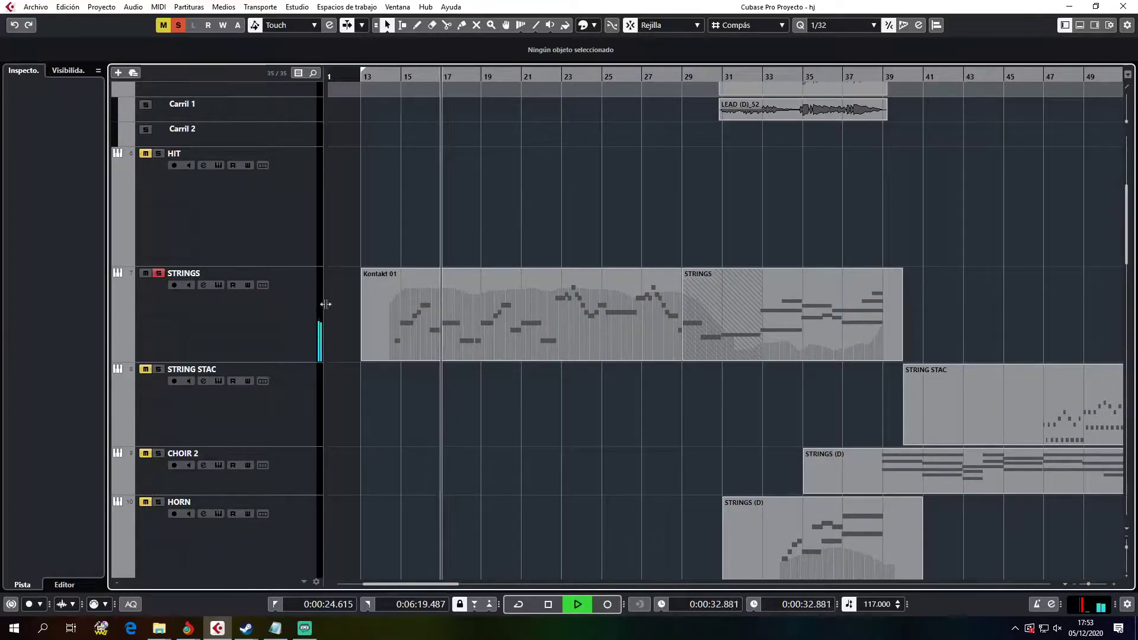
{"action": "key", "text": "space"}
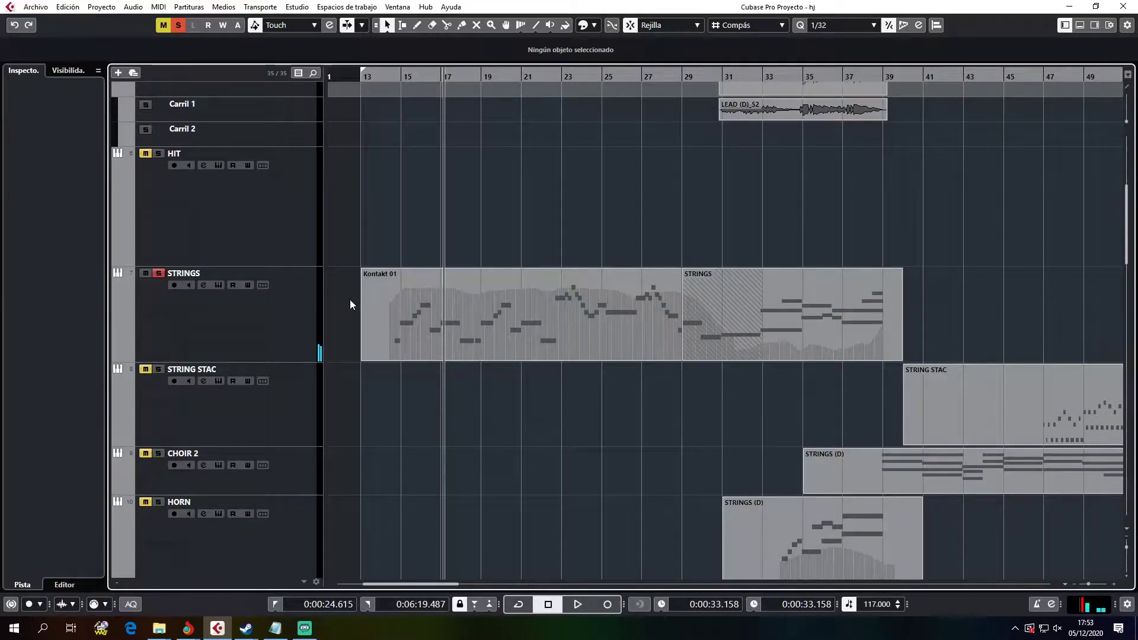
{"action": "key", "text": "space"}
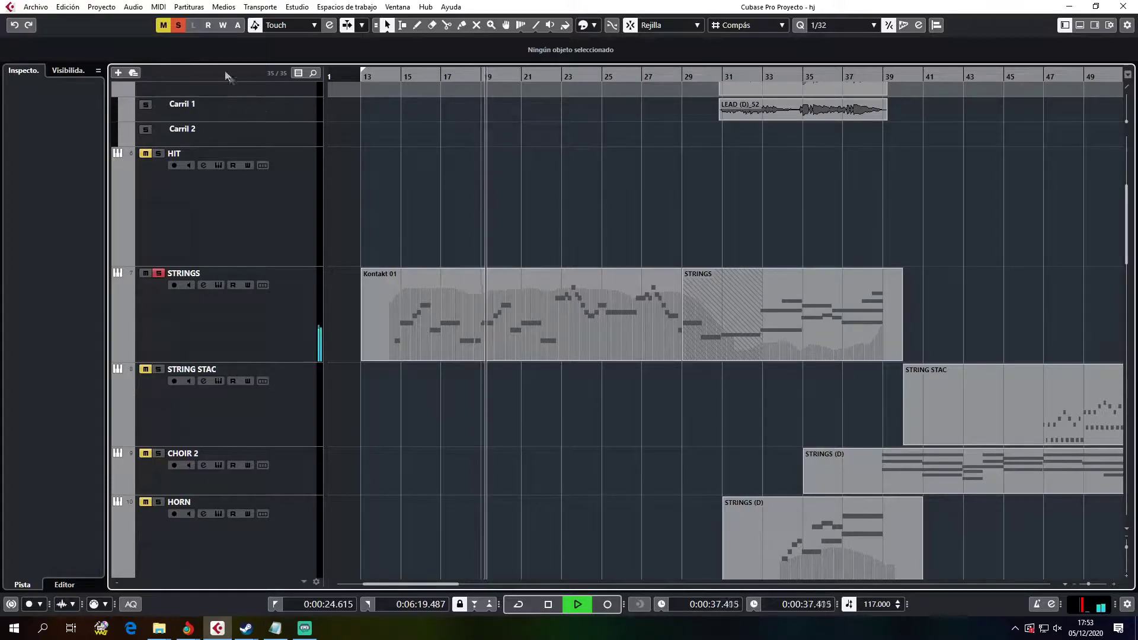
Step: Clear all solos and mutes, and mute the LEADS Nicanopr group and the Mujer amante pista 1 track
{"action": "left_click", "coordinate": [177, 25]}
{"action": "left_click", "coordinate": [163, 24]}
{"action": "scroll", "coordinate": [234, 239], "scroll_direction": "up", "scroll_amount": 5}
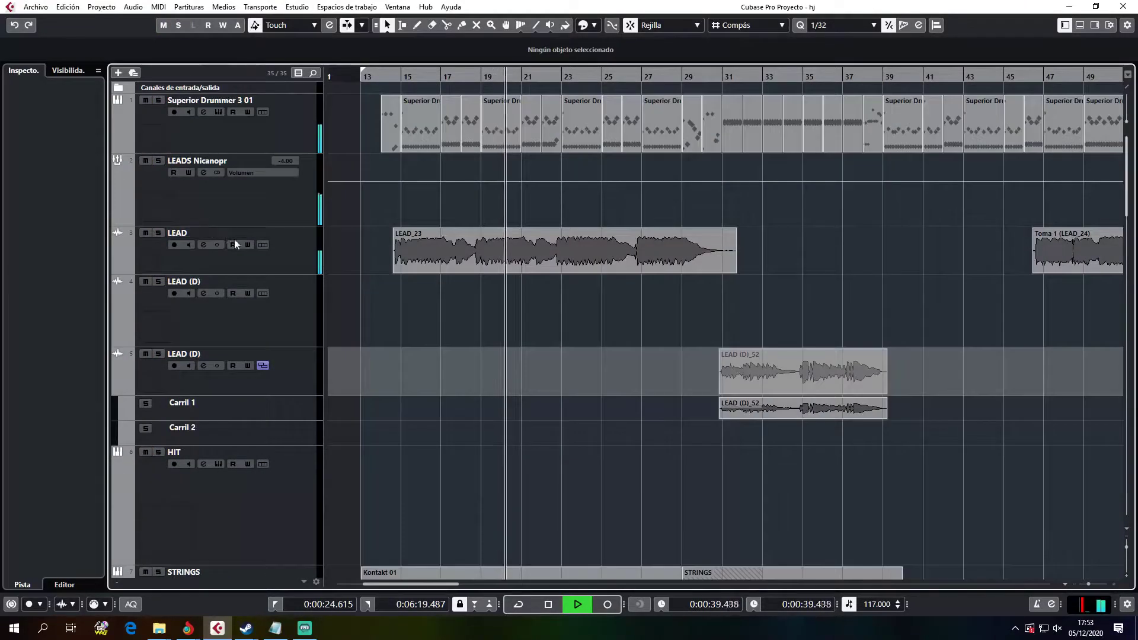
{"action": "left_click", "coordinate": [145, 160]}
{"action": "scroll", "coordinate": [194, 307], "scroll_direction": "down", "scroll_amount": 10}
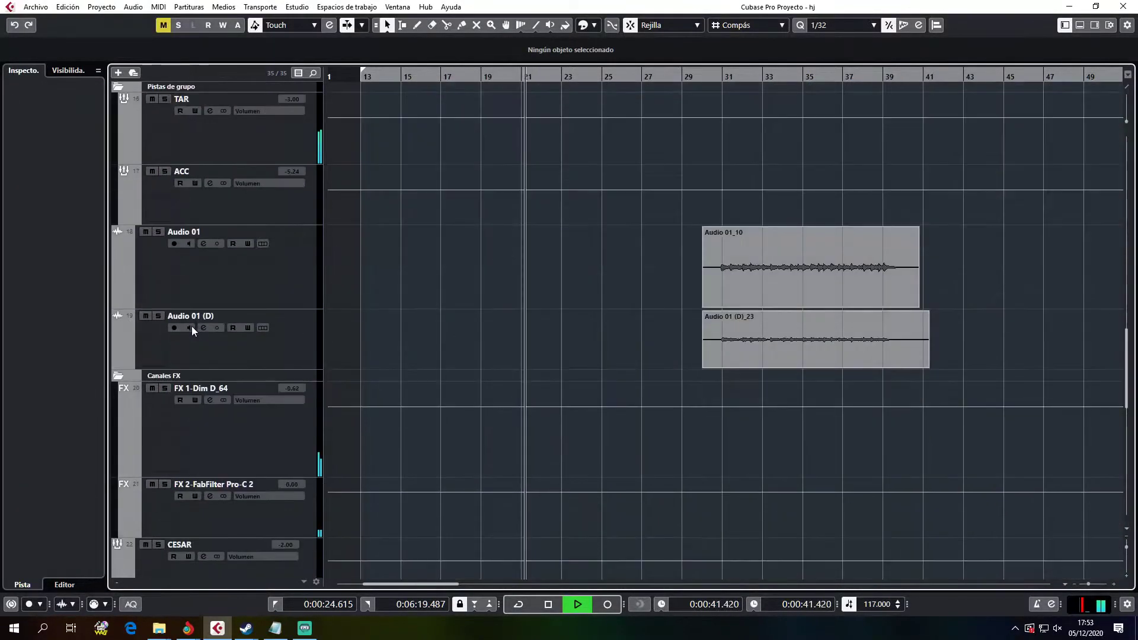
{"action": "scroll", "coordinate": [191, 326], "scroll_direction": "down", "scroll_amount": 4}
{"action": "left_click", "coordinate": [145, 317]}
Step: Return to the orchestral tracks and solo STRINGS while playback continues
{"action": "scroll", "coordinate": [189, 325], "scroll_direction": "up", "scroll_amount": 10}
{"action": "scroll", "coordinate": [188, 325], "scroll_direction": "up", "scroll_amount": 3}
{"action": "scroll", "coordinate": [189, 325], "scroll_direction": "down", "scroll_amount": 3}
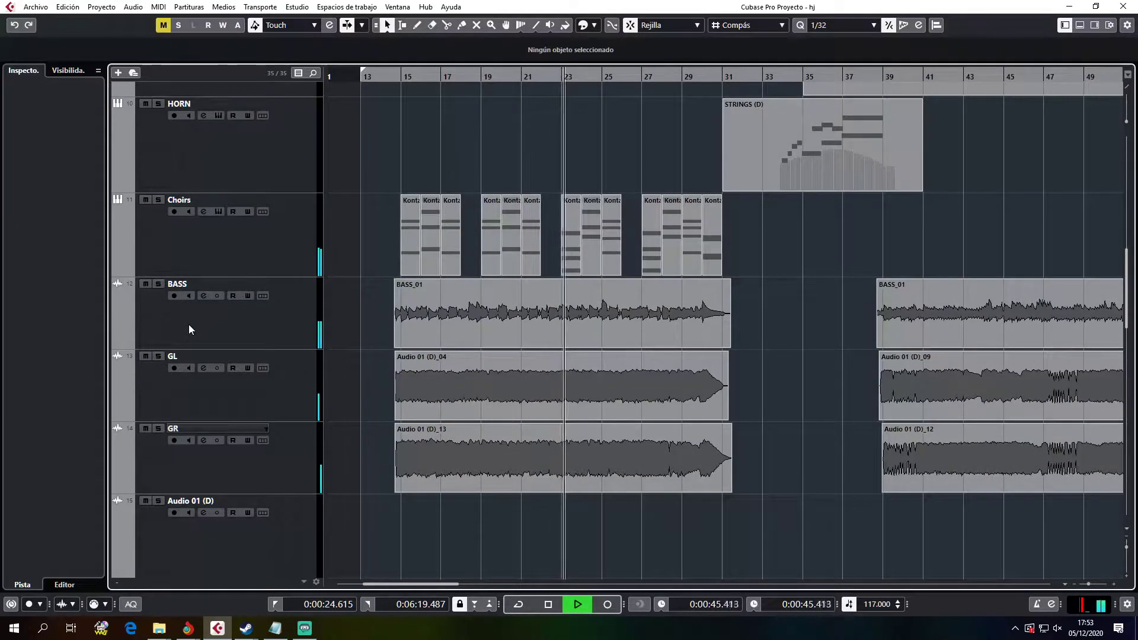
{"action": "scroll", "coordinate": [188, 323], "scroll_direction": "up", "scroll_amount": 3}
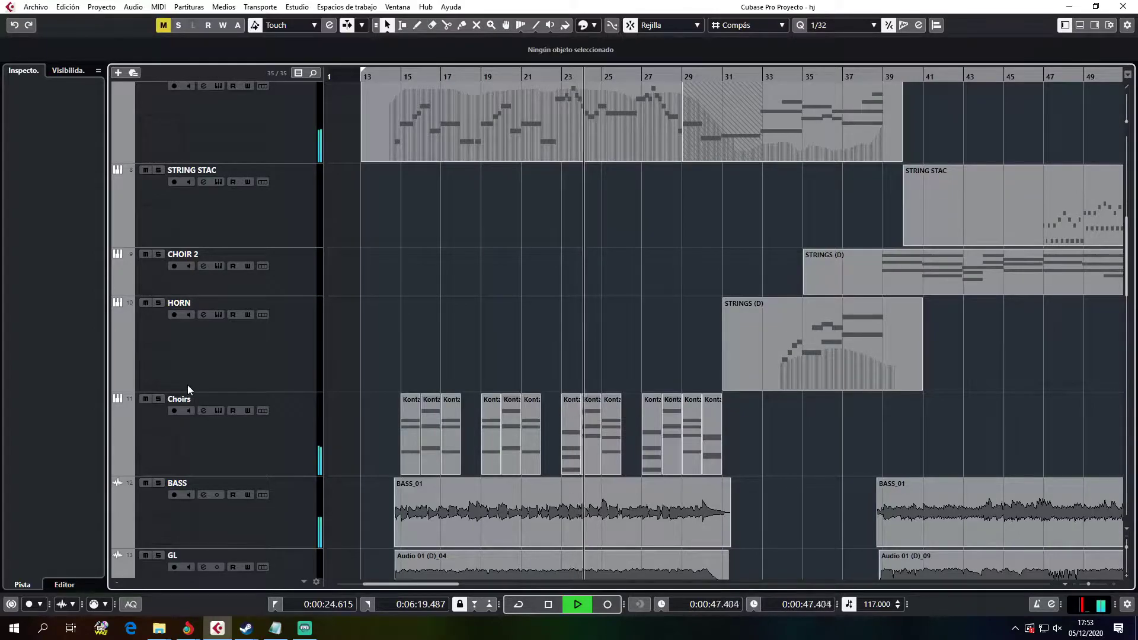
{"action": "scroll", "coordinate": [190, 355], "scroll_direction": "up", "scroll_amount": 3}
{"action": "left_click", "coordinate": [162, 274]}
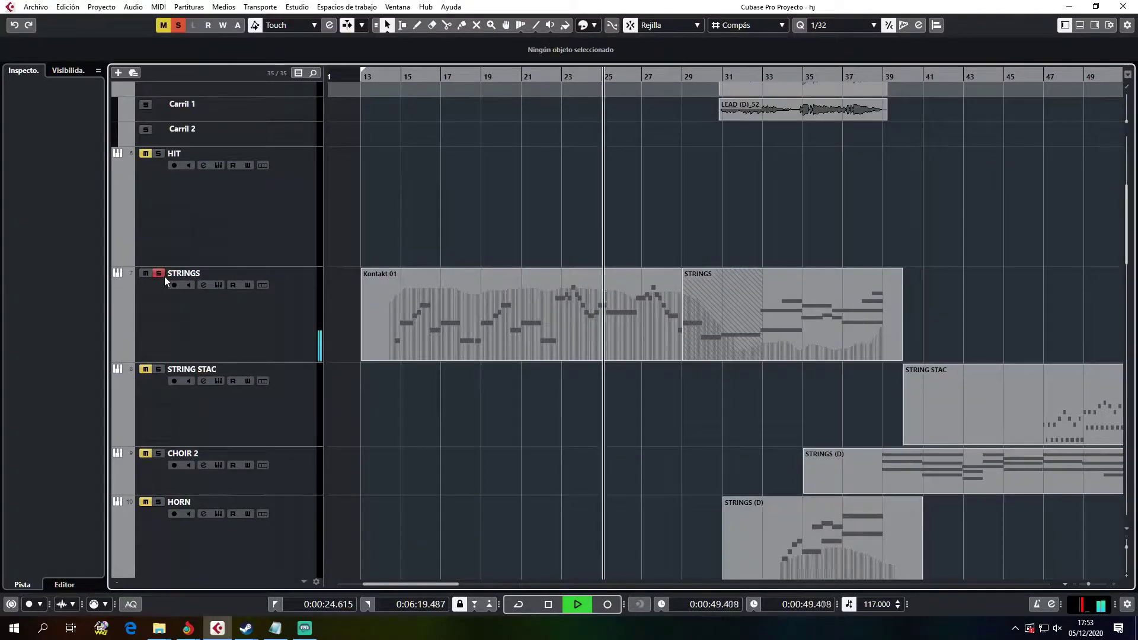
Step: Unsolo the STRINGS track and stop playback at about bar 29
{"action": "left_click", "coordinate": [165, 276]}
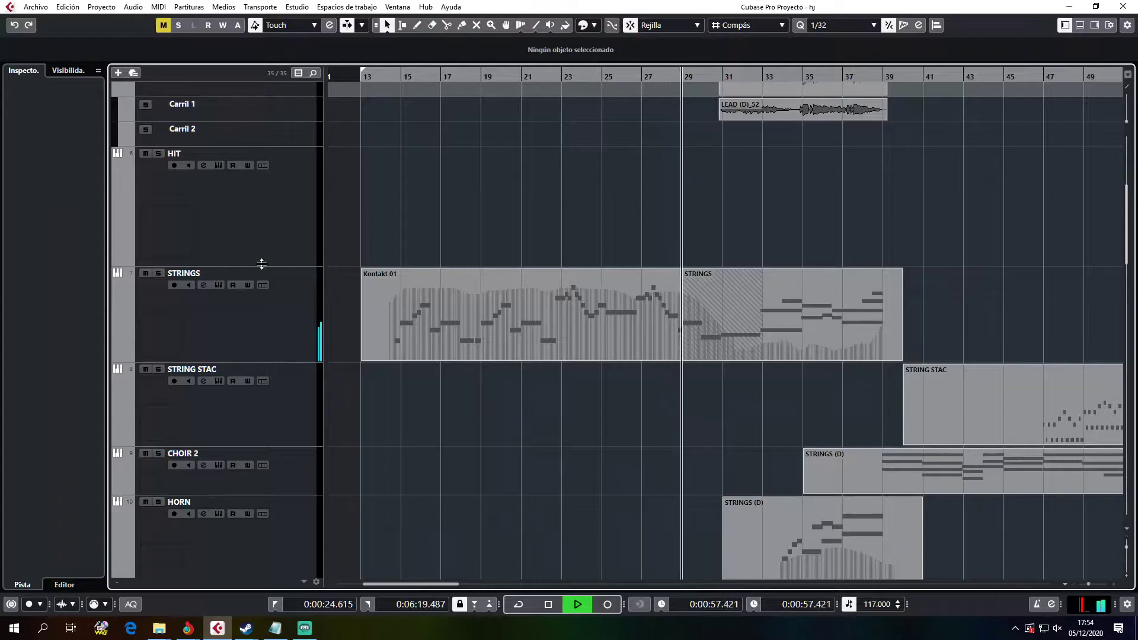
{"action": "key", "text": "space"}
{"action": "scroll", "coordinate": [384, 240], "scroll_direction": "up", "scroll_amount": 5}
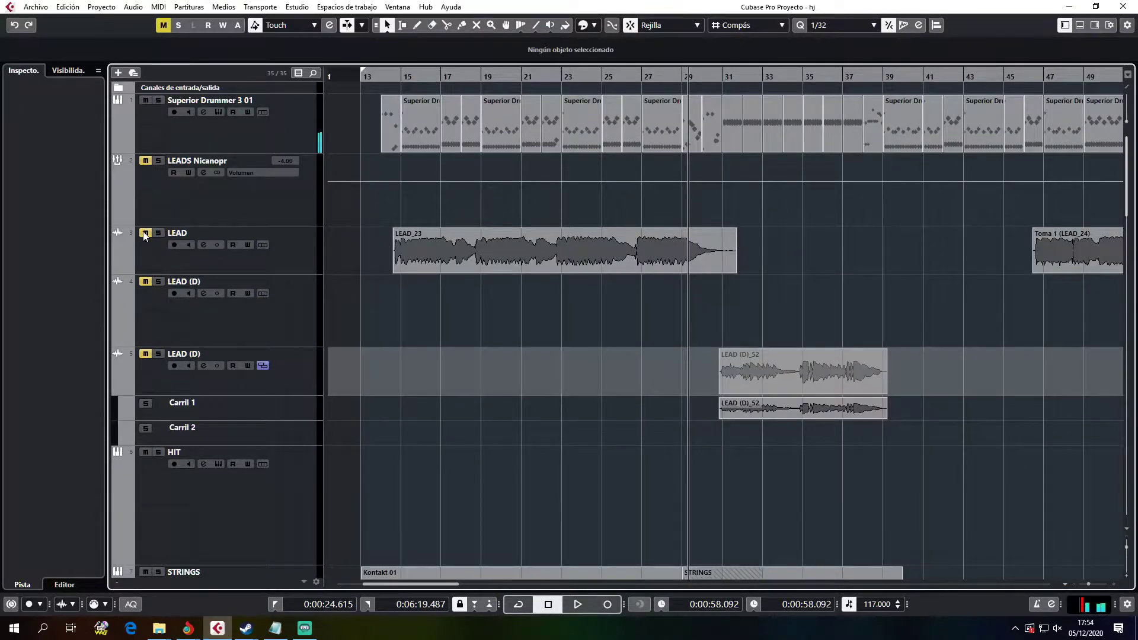
Step: Unmute the LEADS group with its lead guitar tracks and play the lead from about bar 14
{"action": "left_click", "coordinate": [403, 84]}
{"action": "key", "text": "space"}
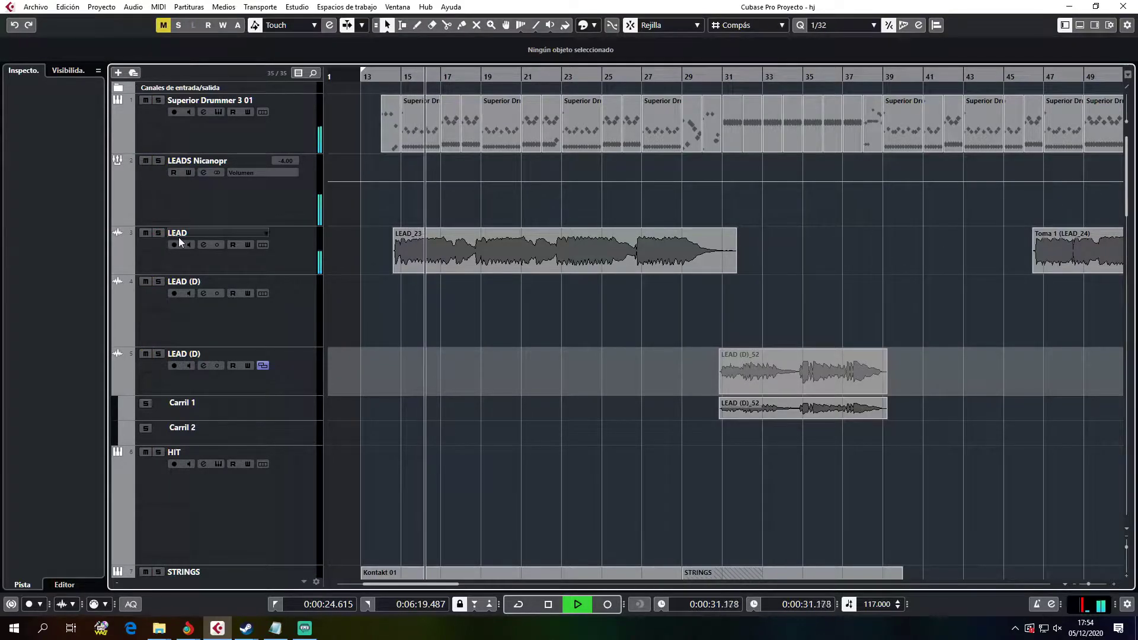
{"action": "key", "text": "space"}
{"action": "left_click", "coordinate": [383, 88]}
{"action": "key", "text": "space"}
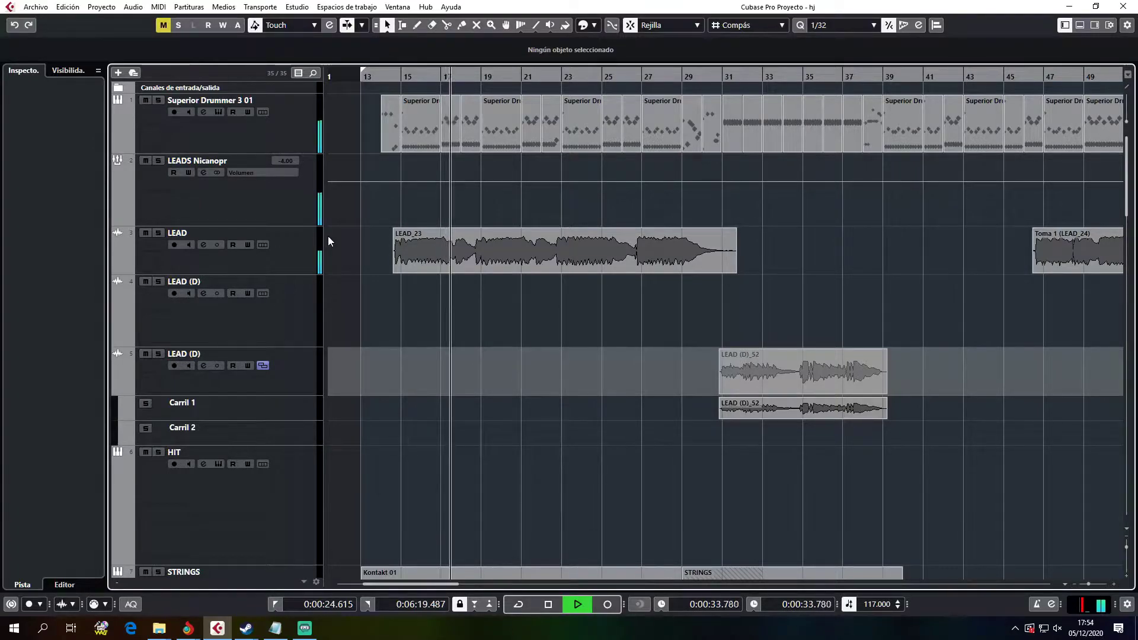
Step: Unmute the Mujer amante pista 1 track so it plays along with the rest of the mix
{"action": "scroll", "coordinate": [394, 284], "scroll_direction": "down", "scroll_amount": 15}
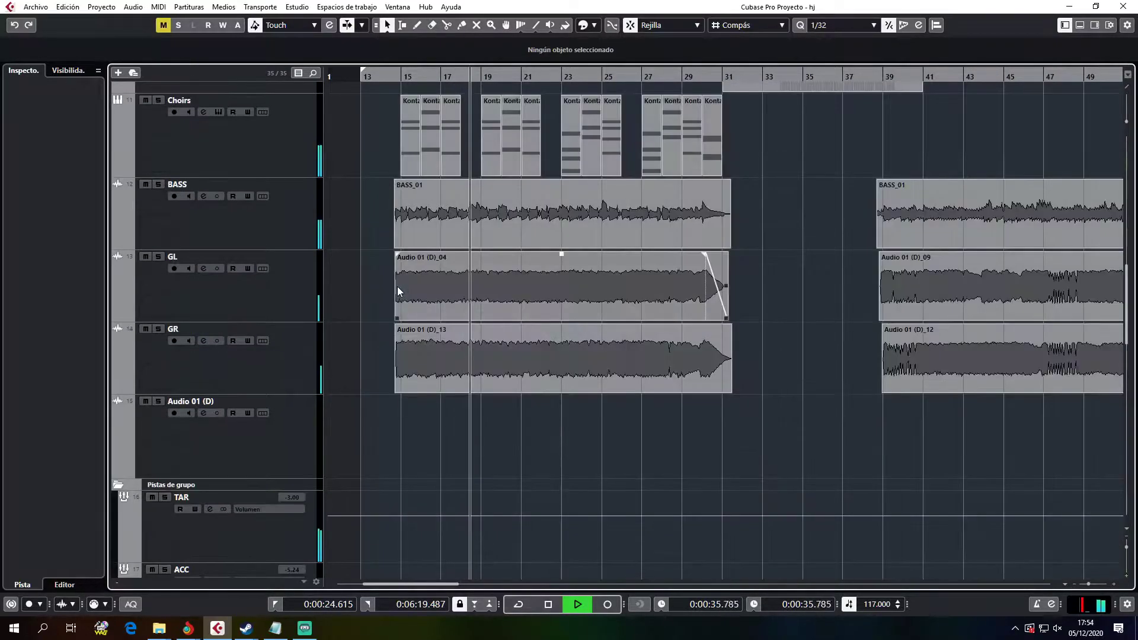
{"action": "key", "text": "space"}
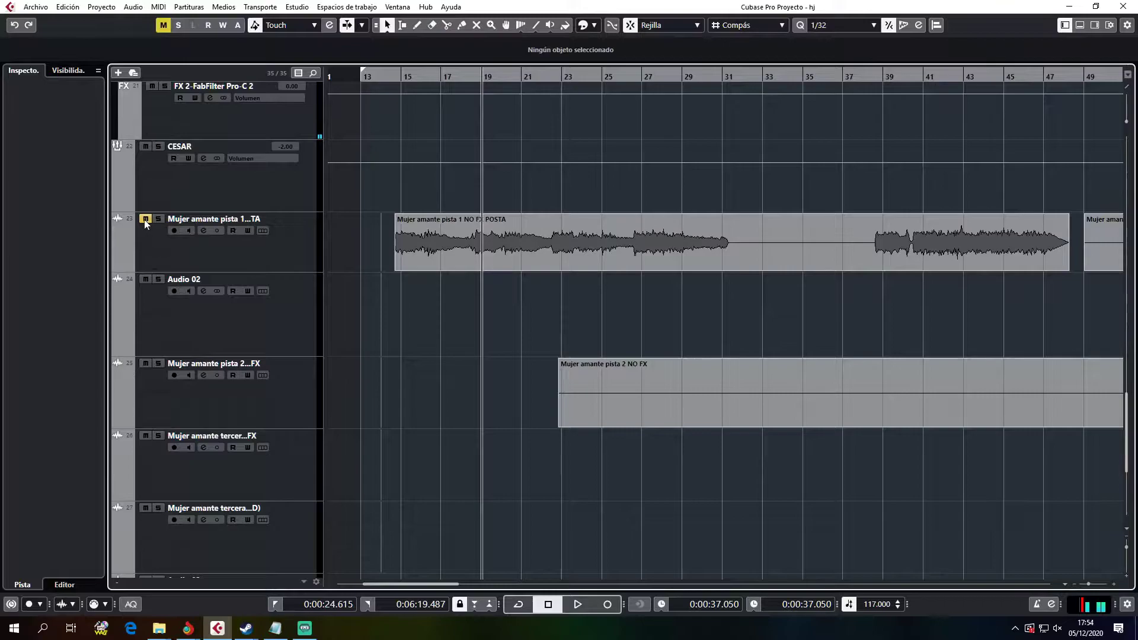
{"action": "key", "text": "space"}
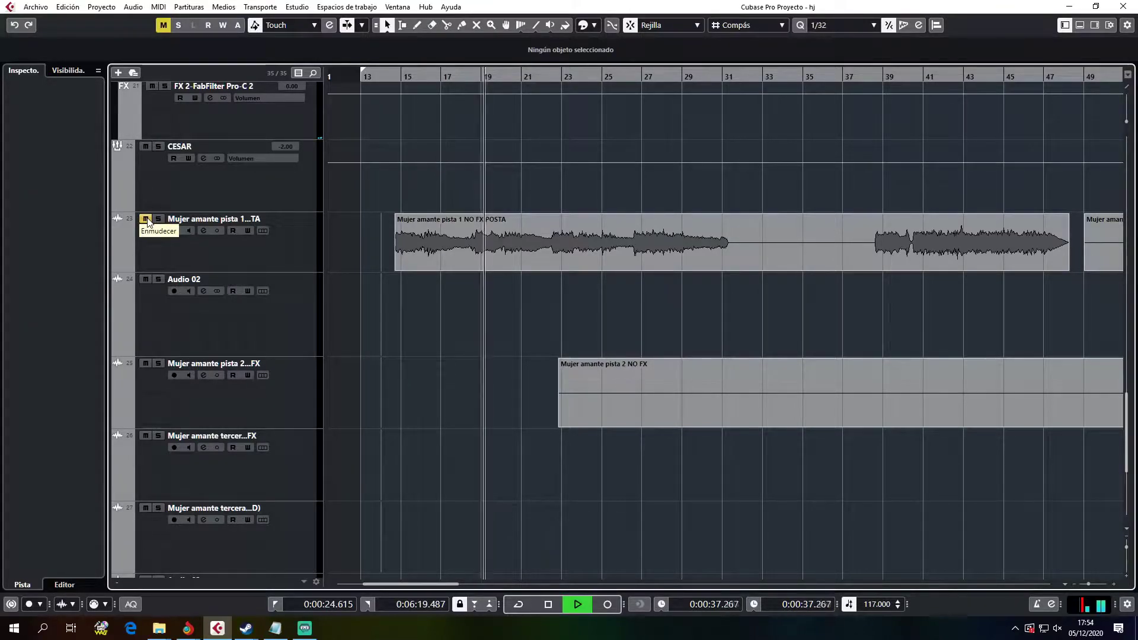
{"action": "left_click", "coordinate": [145, 219]}
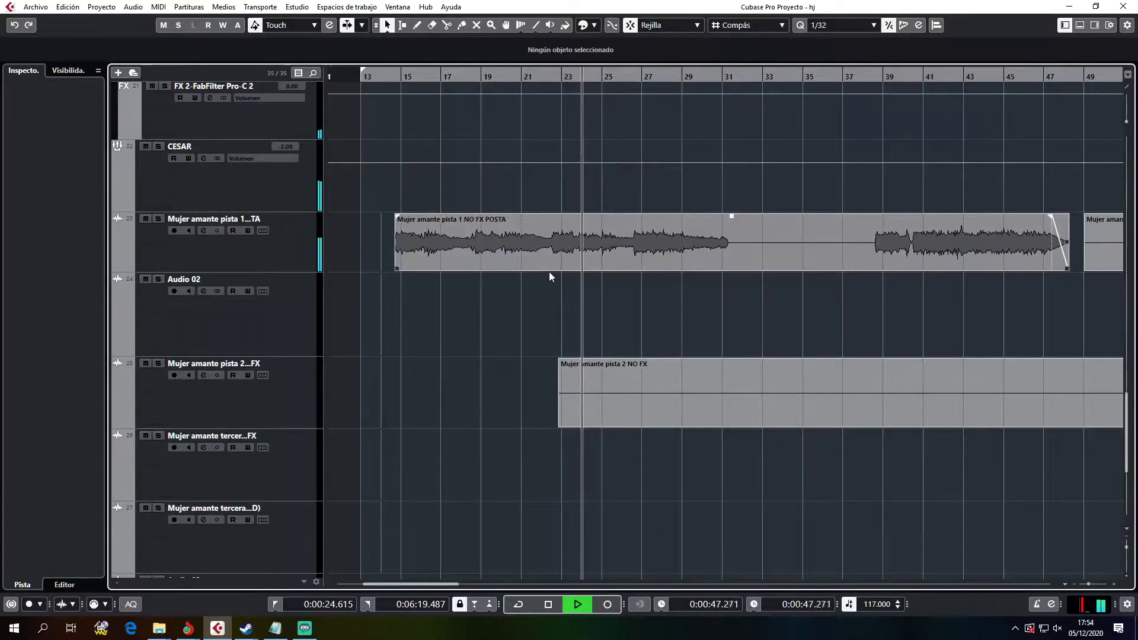
Step: Play the full mix on to bar 39 while following the lead and orchestral tracks, and stop there
{"action": "scroll", "coordinate": [549, 271], "scroll_direction": "up", "scroll_amount": 10}
{"action": "scroll", "coordinate": [552, 272], "scroll_direction": "up", "scroll_amount": 8}
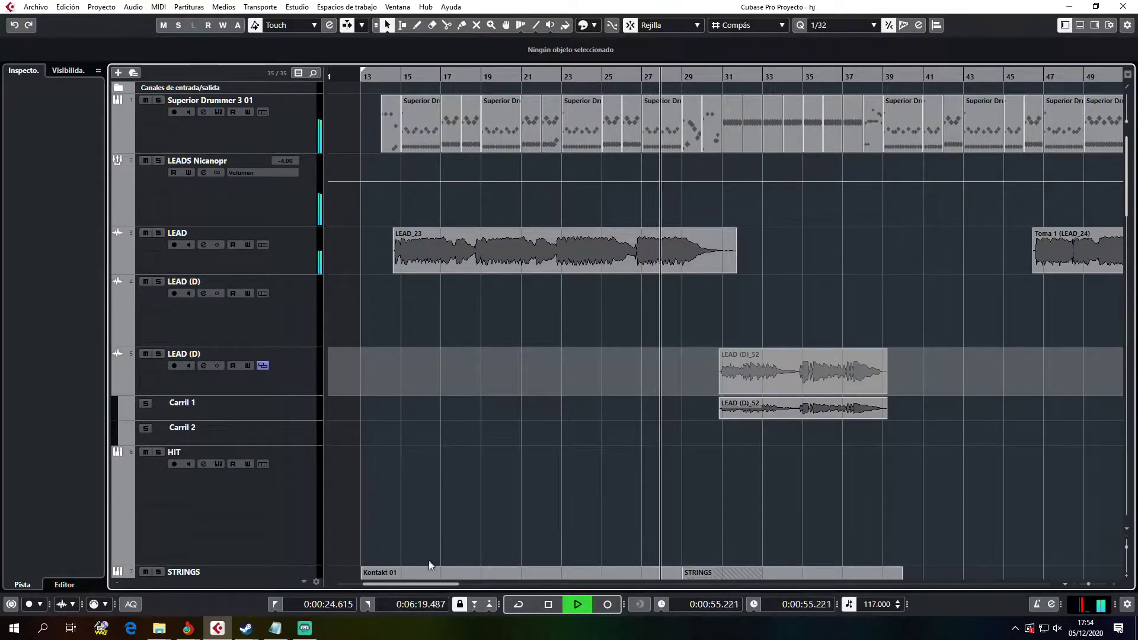
{"action": "left_click_drag", "start_coordinate": [432, 583], "coordinate": [461, 592]}
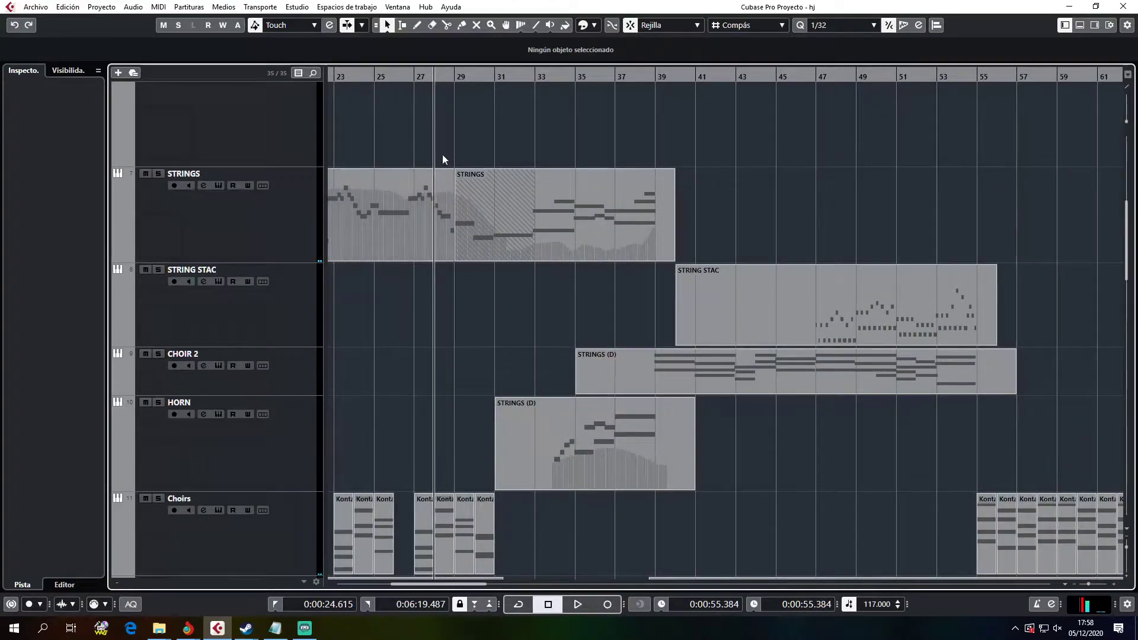
{"action": "key", "text": "space"}
{"action": "scroll", "coordinate": [461, 153], "scroll_direction": "up", "scroll_amount": 8}
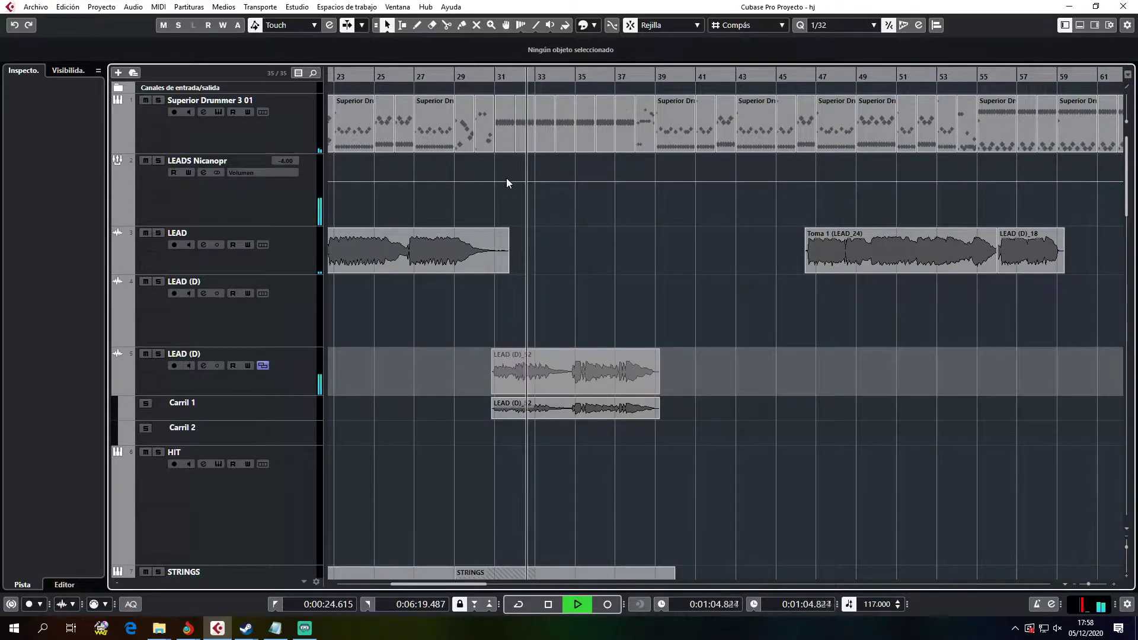
{"action": "scroll", "coordinate": [503, 191], "scroll_direction": "down", "scroll_amount": 3}
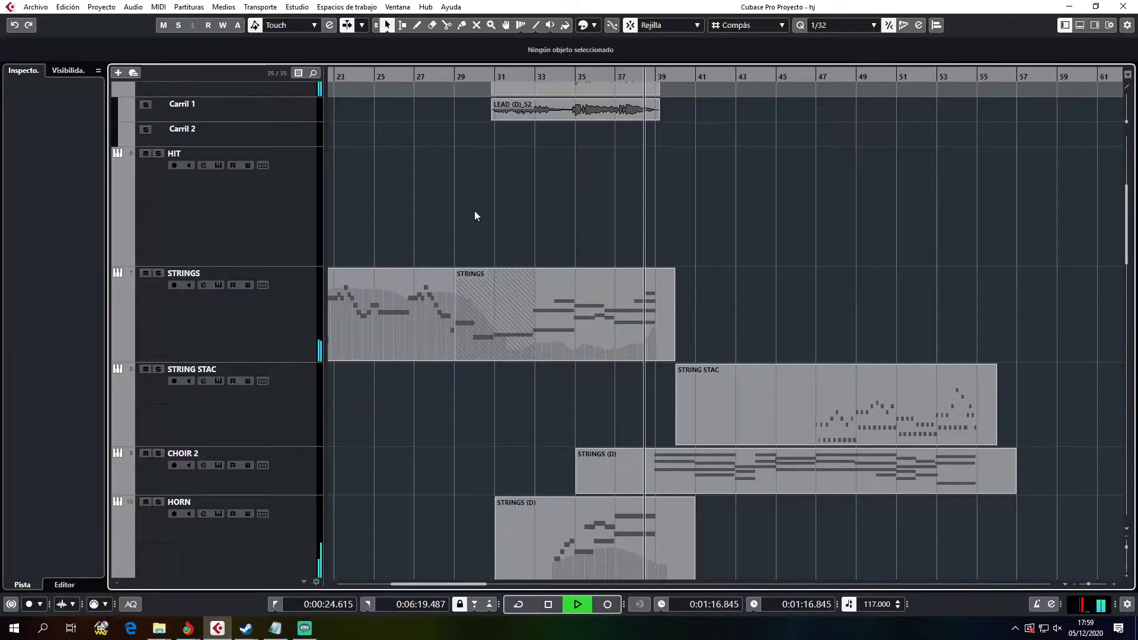
{"action": "key", "text": "space"}
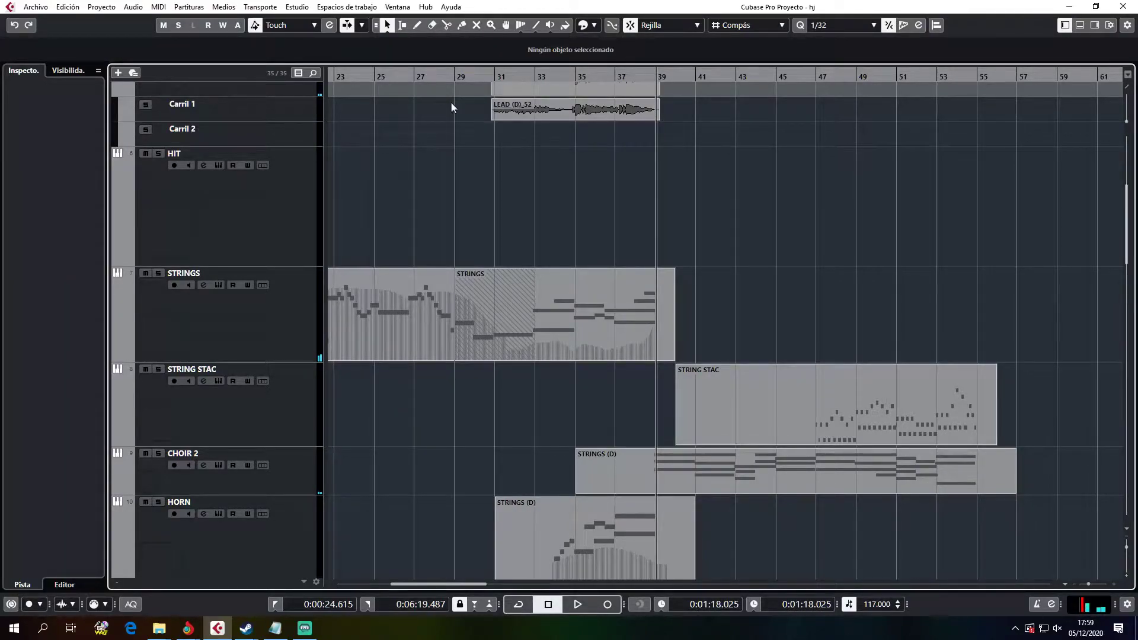
Step: Solo the Audio 01 and Audio 01 (D) tracks below the ACC group and play them from about bar 29
{"action": "left_click", "coordinate": [449, 79]}
{"action": "scroll", "coordinate": [420, 337], "scroll_direction": "down", "scroll_amount": 10}
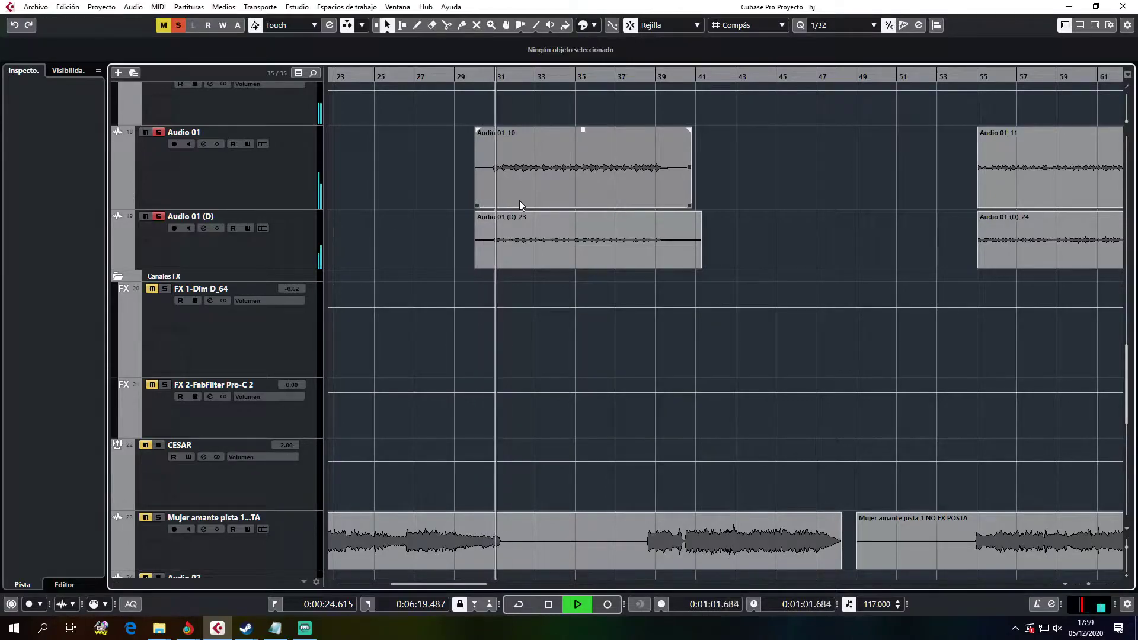
{"action": "scroll", "coordinate": [521, 216], "scroll_direction": "up", "scroll_amount": 3}
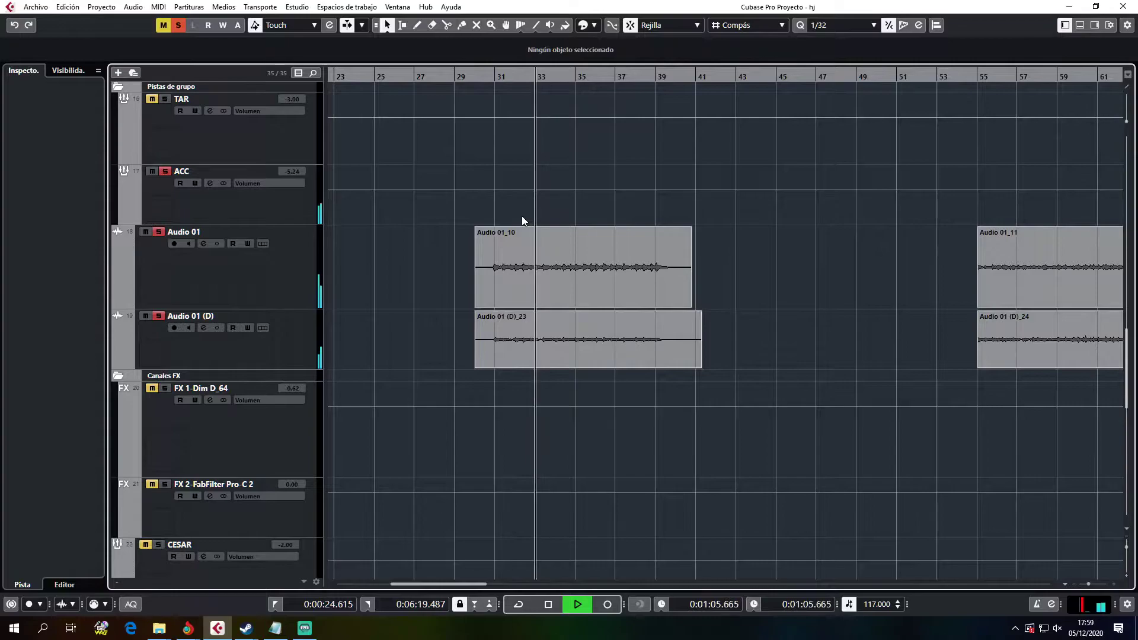
{"action": "scroll", "coordinate": [522, 218], "scroll_direction": "up", "scroll_amount": 9}
{"action": "scroll", "coordinate": [522, 216], "scroll_direction": "up", "scroll_amount": 15}
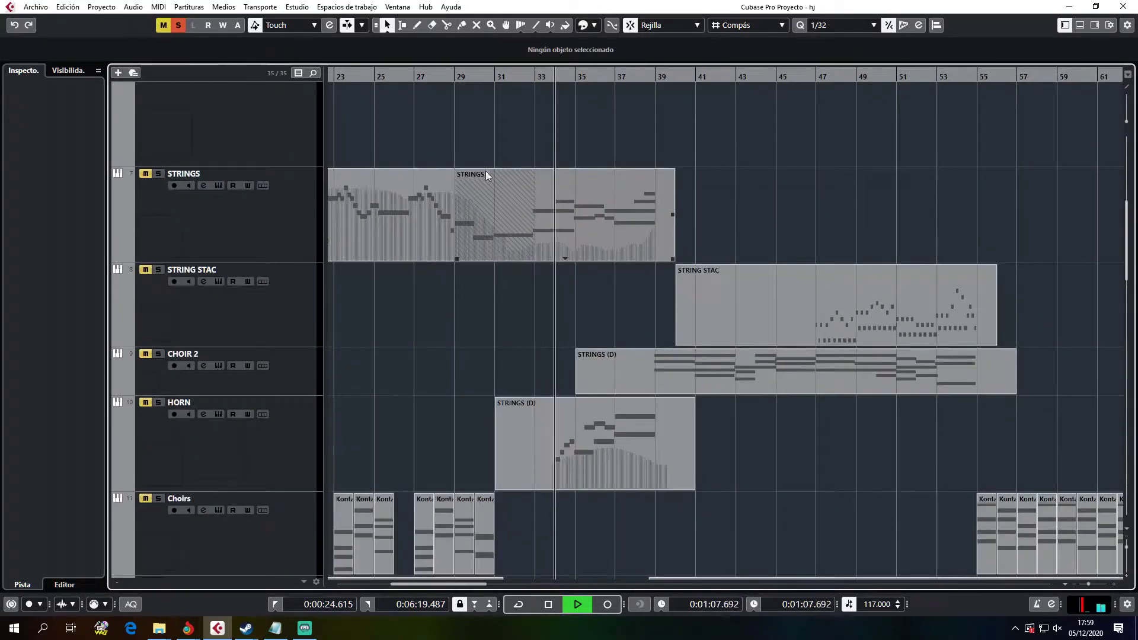
{"action": "key", "text": "space"}
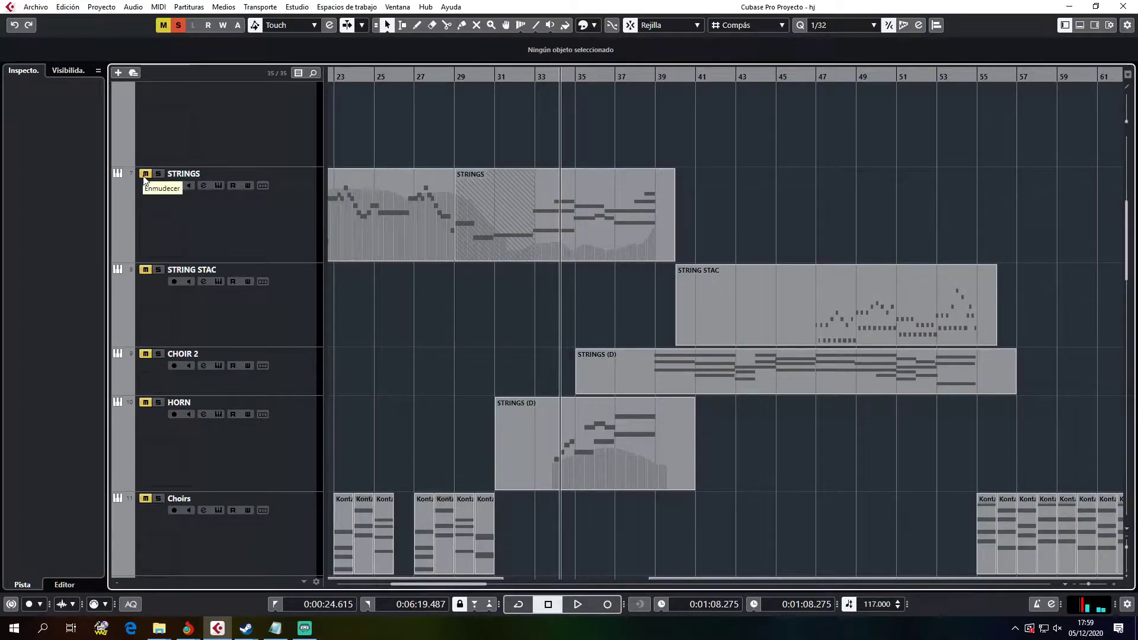
Step: Add STRINGS to the soloed Audio 01 tracks and play the combination from bar 29
{"action": "left_click", "coordinate": [452, 76]}
{"action": "key", "text": "space"}
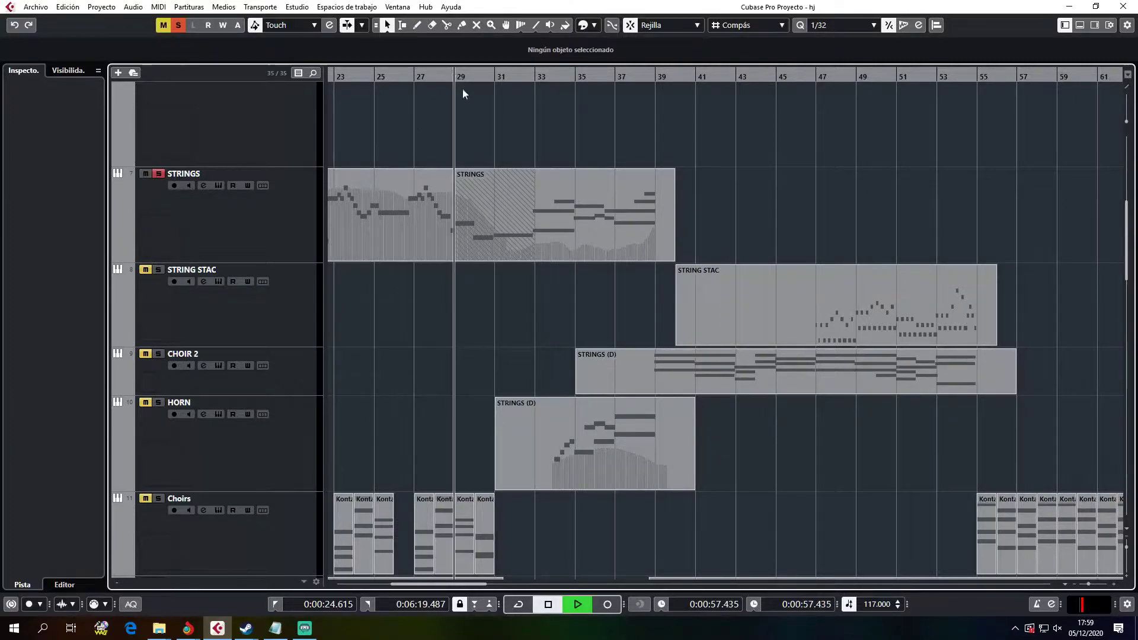
{"action": "scroll", "coordinate": [251, 282], "scroll_direction": "down", "scroll_amount": 10}
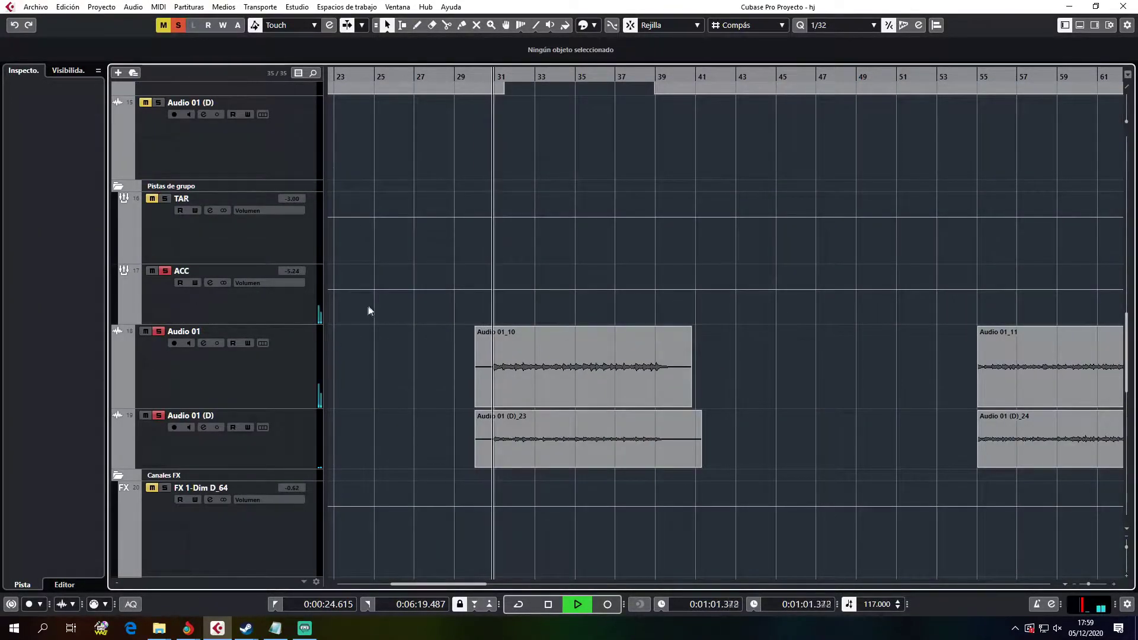
{"action": "scroll", "coordinate": [369, 307], "scroll_direction": "up", "scroll_amount": 10}
{"action": "scroll", "coordinate": [368, 303], "scroll_direction": "up", "scroll_amount": 2}
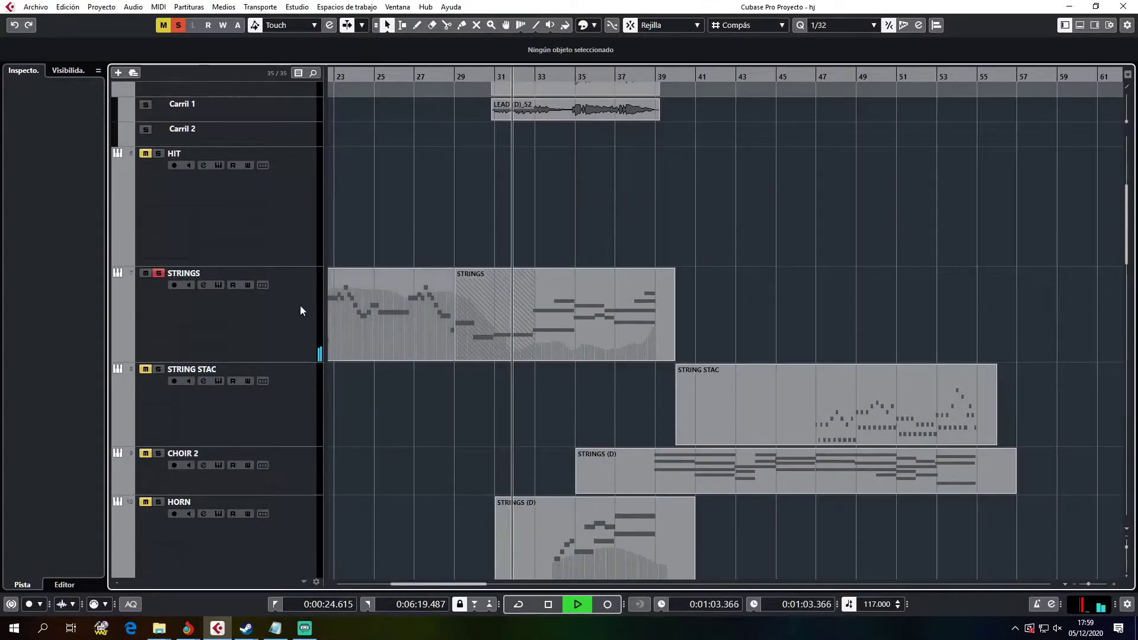
Step: Stop playback and examine the notes and modulation curve of the STRINGS part starting at bar 29 in the MIDI editor
{"action": "key", "text": "space"}
{"action": "double_click", "coordinate": [544, 332]}
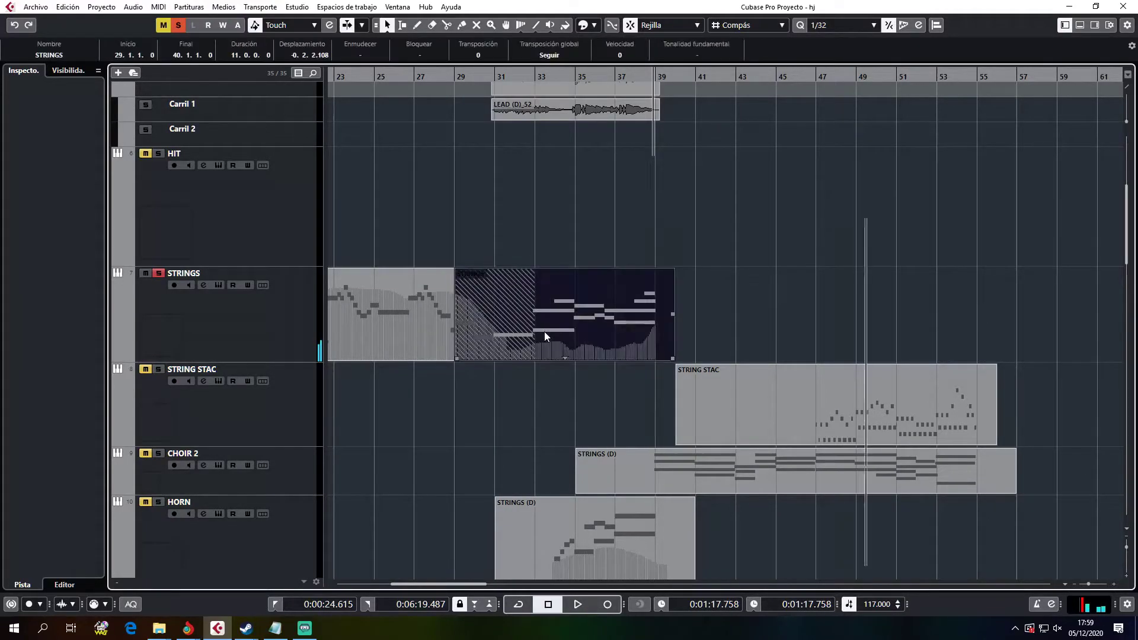
{"action": "scroll", "coordinate": [268, 525], "scroll_direction": "down", "scroll_amount": 8}
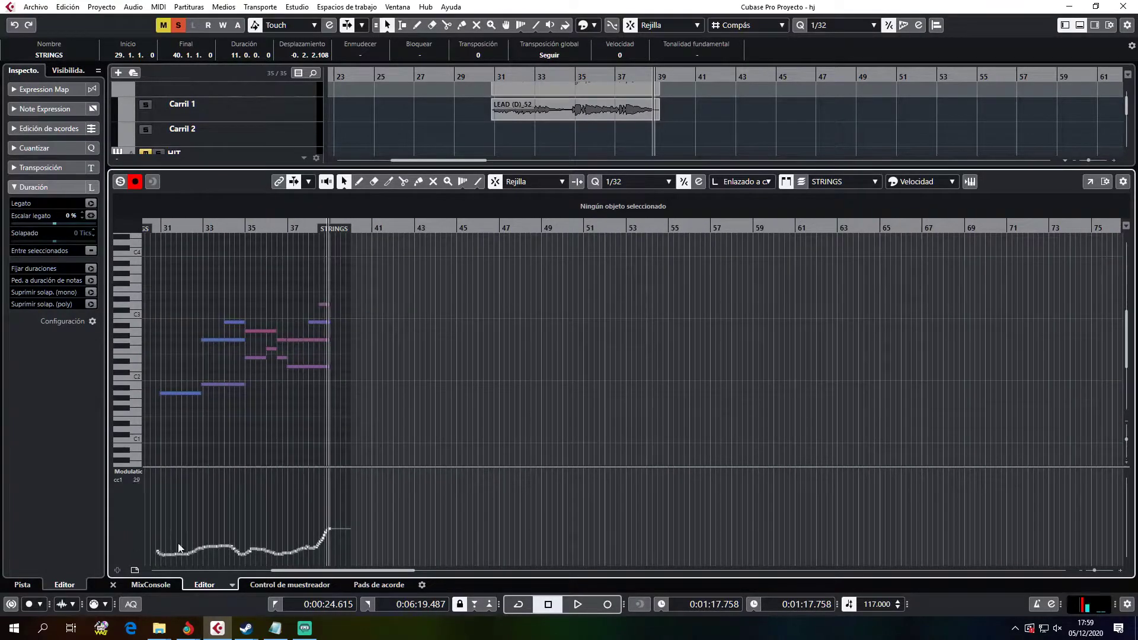
{"action": "left_click", "coordinate": [112, 585]}
Step: Solo the HORN track together with STRINGS and play both from bar 34
{"action": "scroll", "coordinate": [549, 365], "scroll_direction": "down", "scroll_amount": 4}
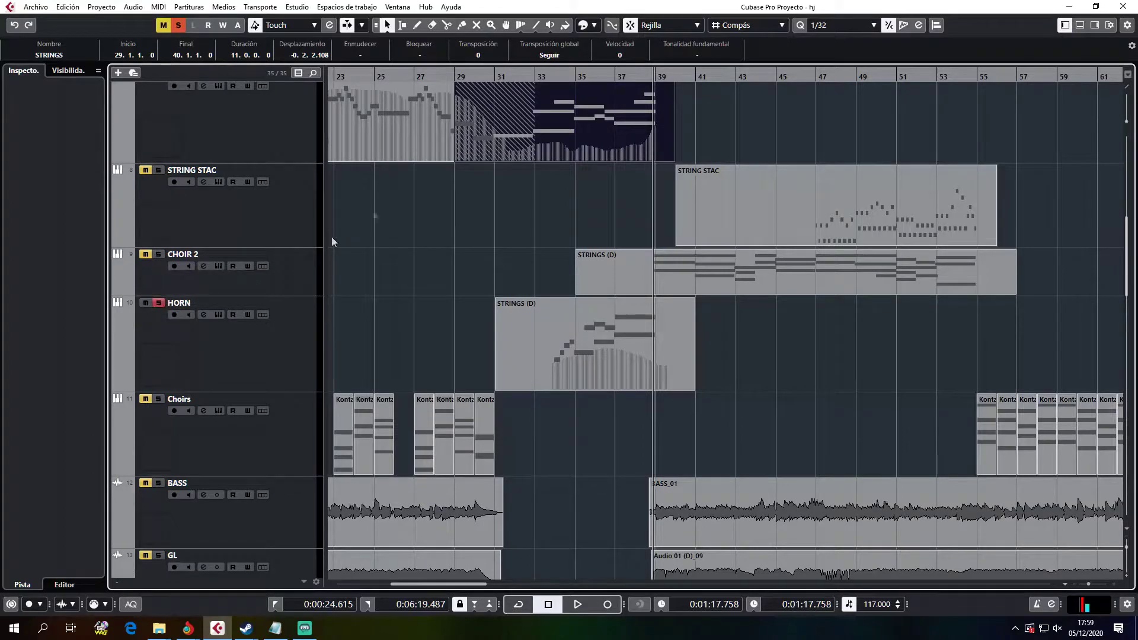
{"action": "left_click", "coordinate": [556, 79]}
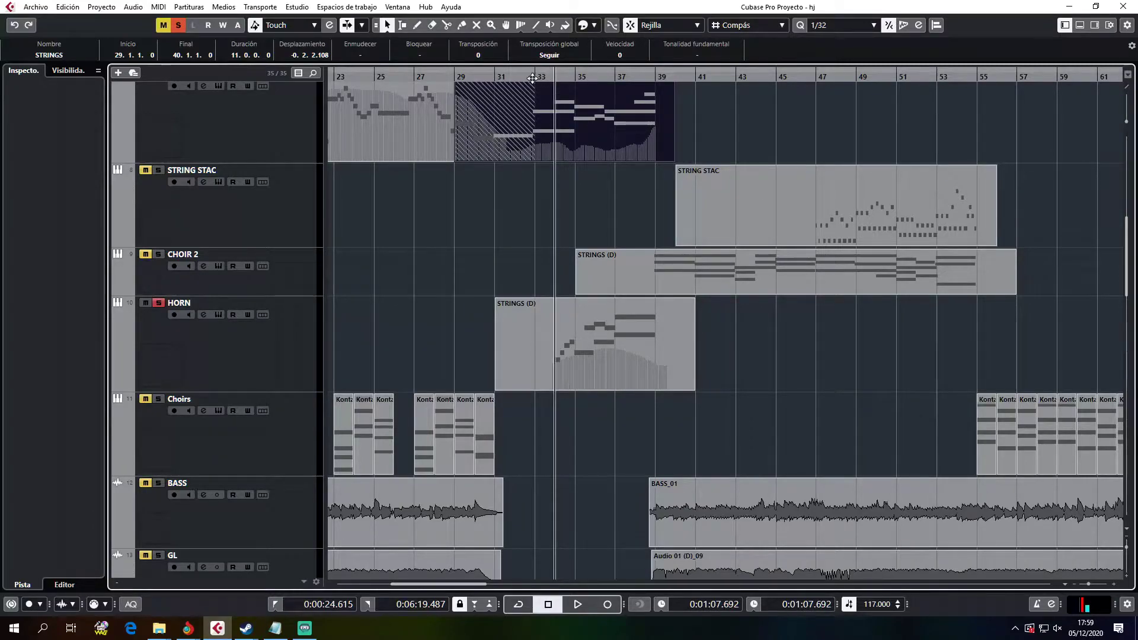
{"action": "key", "text": "space"}
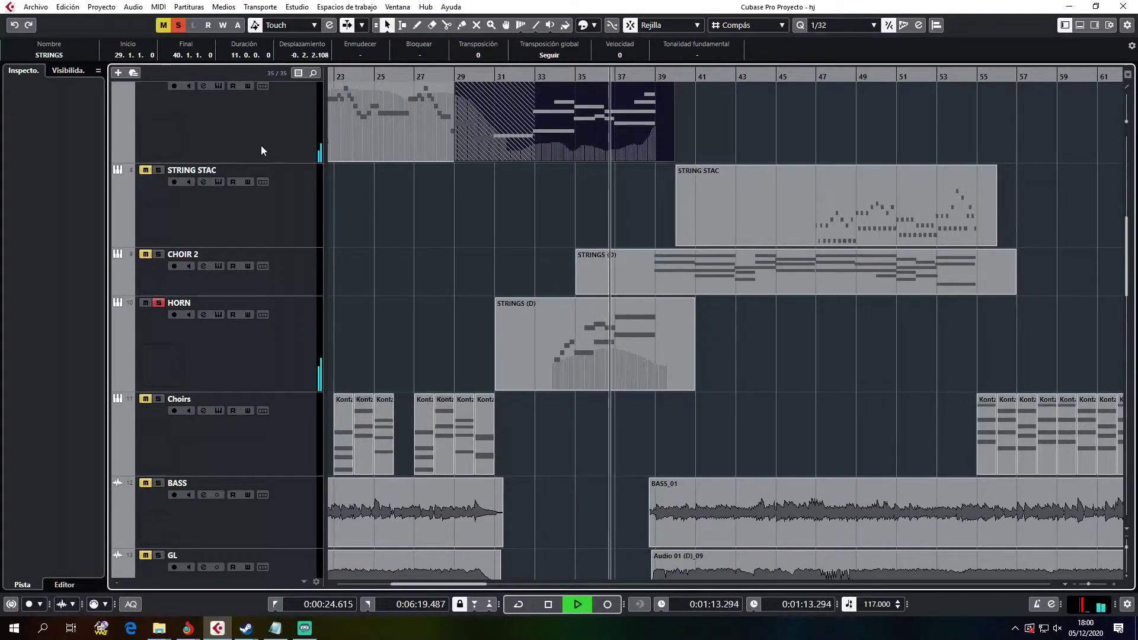
Step: Leave only the HORN track soloed and replay its part from about bar 33
{"action": "key", "text": "space"}
{"action": "left_click", "coordinate": [179, 25]}
{"action": "left_click", "coordinate": [546, 77]}
{"action": "key", "text": "space"}
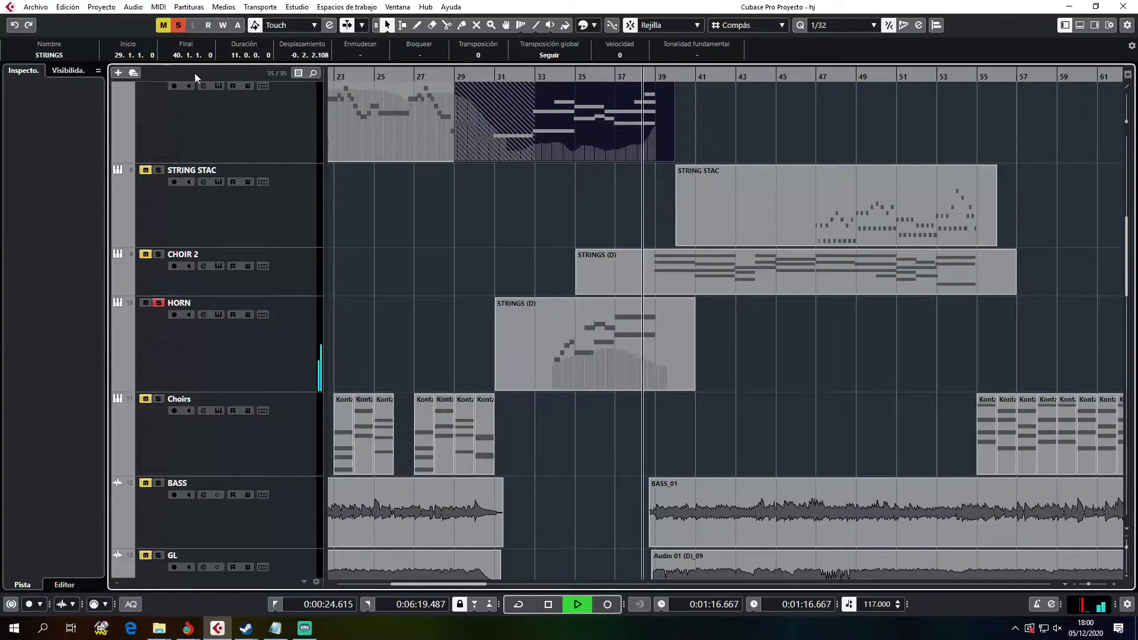
Step: Clear all solos and play the full mix from about bar 39
{"action": "key", "text": "space"}
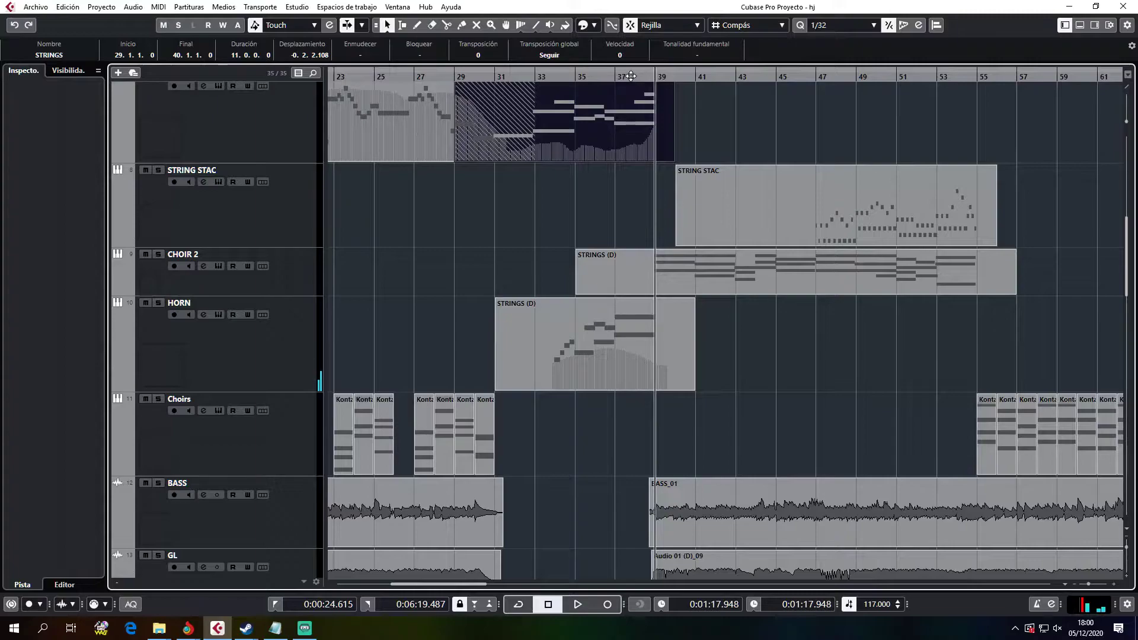
{"action": "key", "text": "space"}
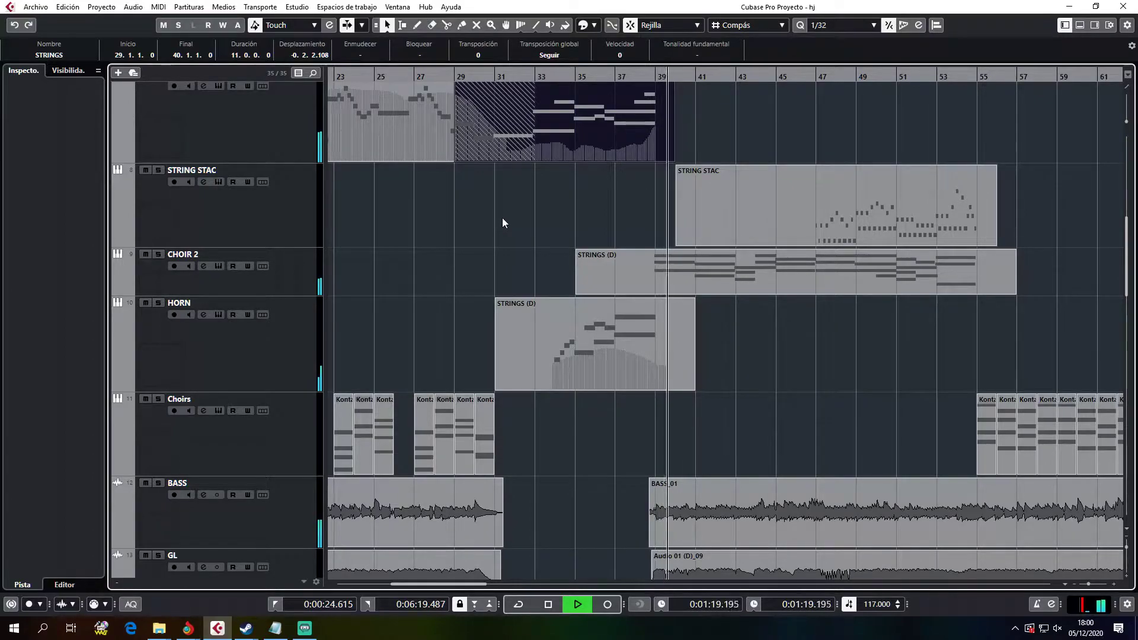
Step: Solo the CHOIR 2 track and play its part from about bar 39
{"action": "left_click", "coordinate": [159, 254]}
{"action": "left_click", "coordinate": [659, 81]}
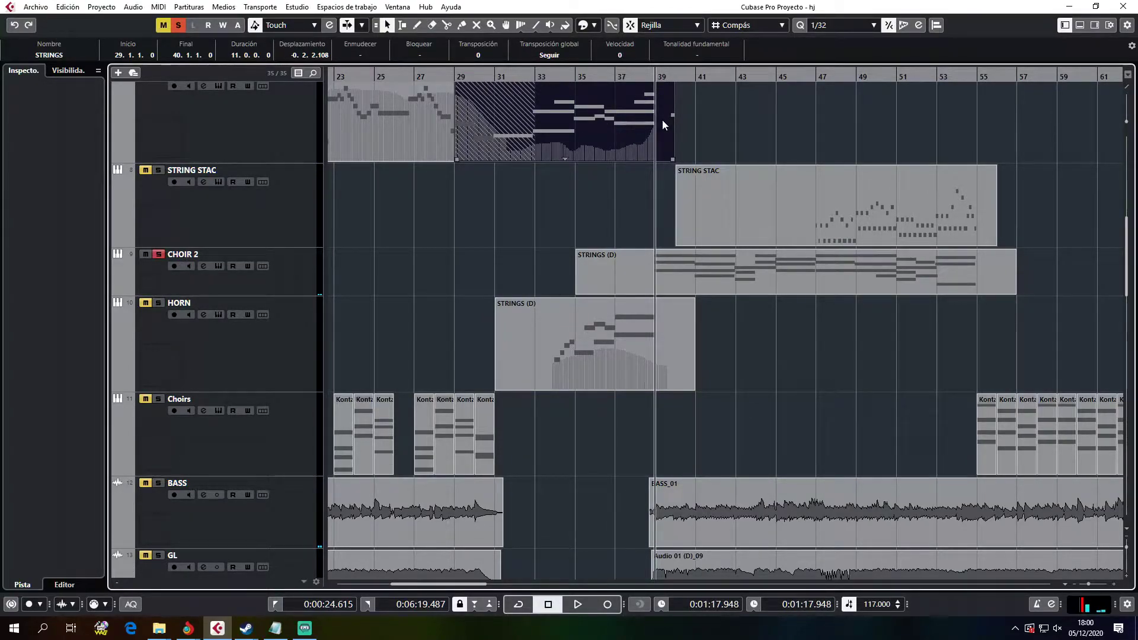
{"action": "key", "text": "space"}
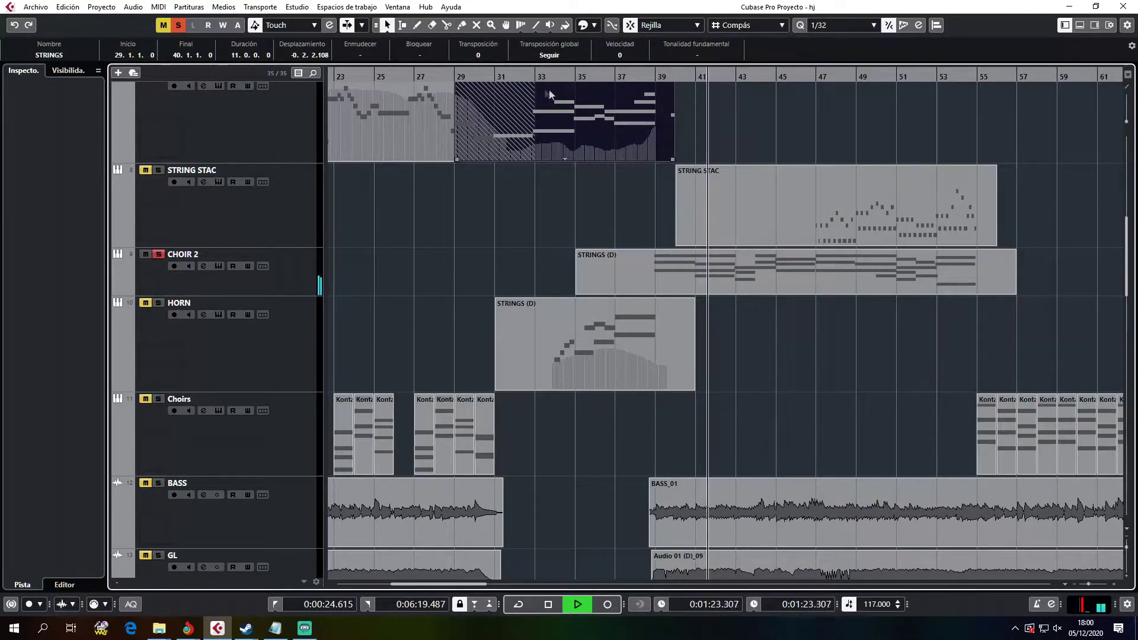
Step: Clear the CHOIR 2 solo and play the full mix on to about bar 49
{"action": "left_click", "coordinate": [178, 26]}
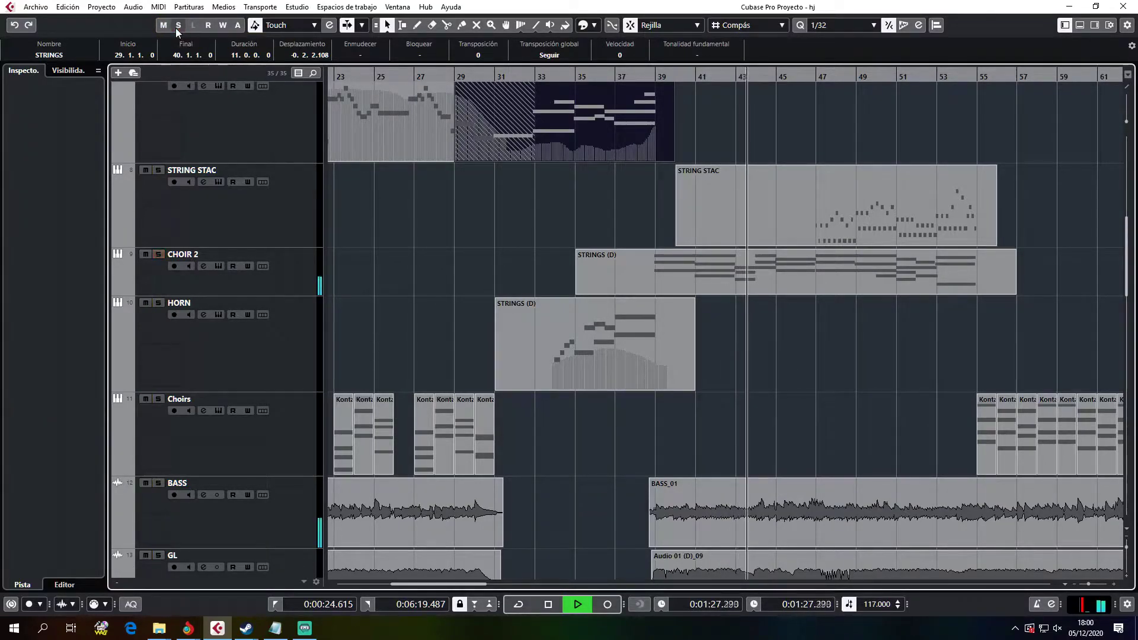
{"action": "left_click_drag", "start_coordinate": [464, 587], "coordinate": [483, 586]}
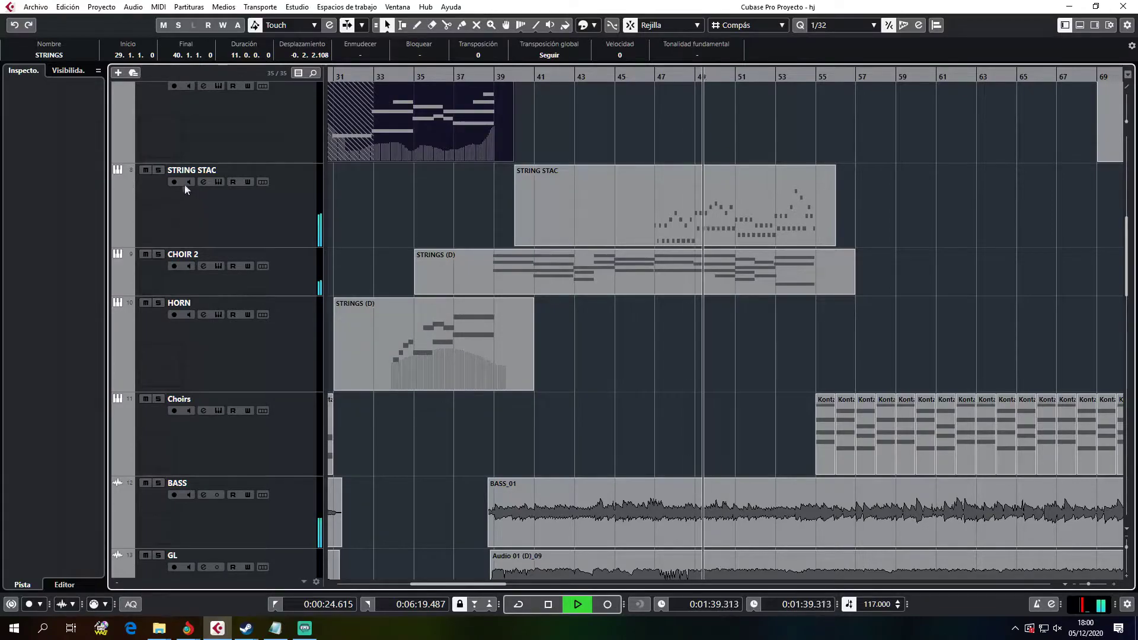
{"action": "key", "text": "space"}
Step: Play the STRING STAC and CHOIR 2 tracks soloed together from bar 47, and clear the solos to restore the full mix
{"action": "left_click", "coordinate": [652, 77]}
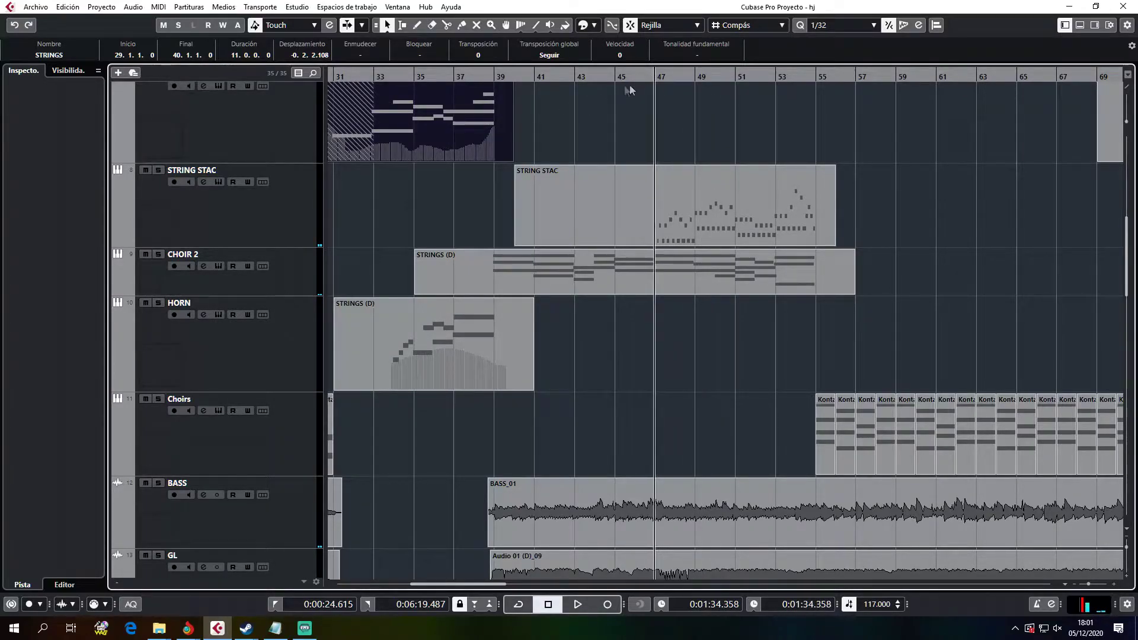
{"action": "left_click", "coordinate": [158, 170]}
{"action": "left_click", "coordinate": [160, 254]}
{"action": "key", "text": "space"}
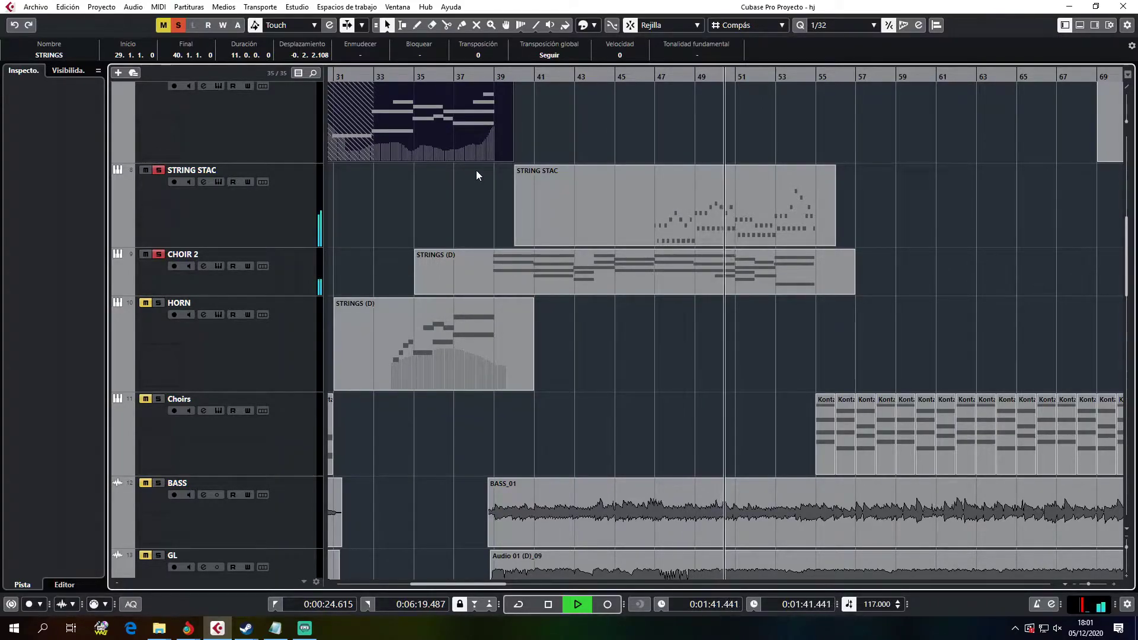
{"action": "left_click", "coordinate": [177, 28]}
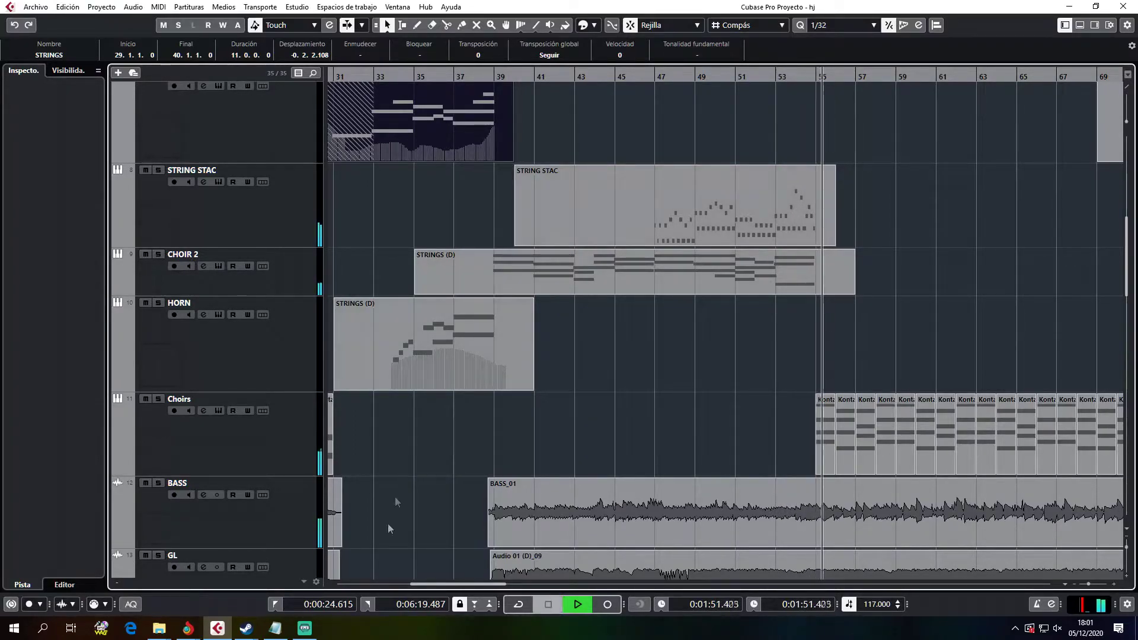
Step: Play the full mix from about bar 53 to about bar 70, looking over the lead, choir, bass, guitar and audio tracks
{"action": "left_click", "coordinate": [784, 77]}
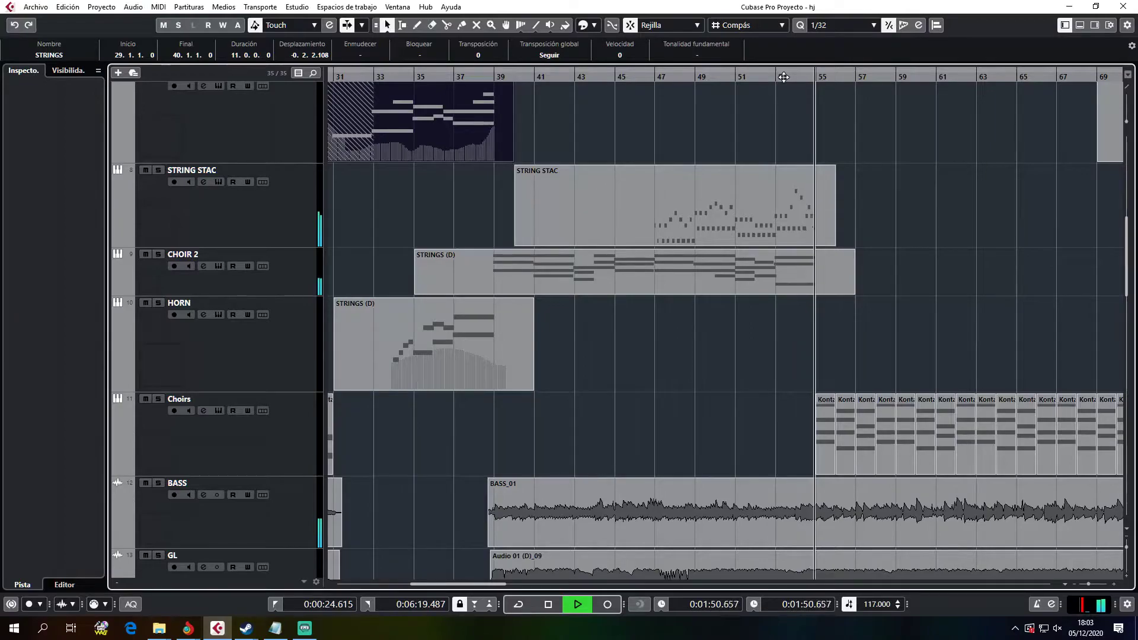
{"action": "scroll", "coordinate": [853, 246], "scroll_direction": "down", "scroll_amount": 1, "text": "ctrl"}
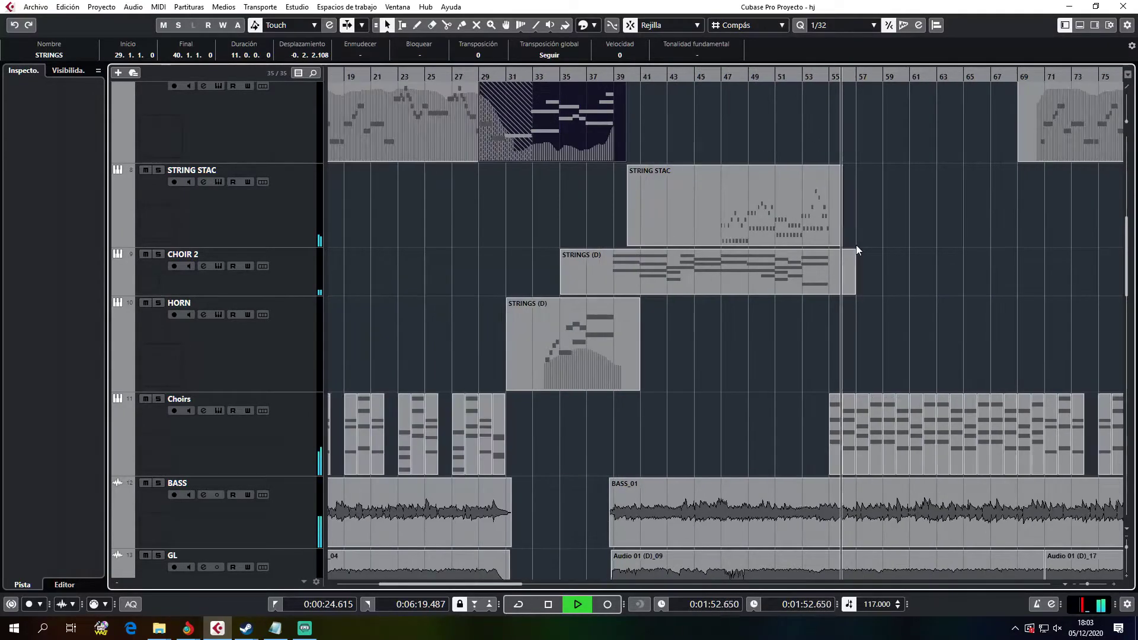
{"action": "scroll", "coordinate": [869, 250], "scroll_direction": "down", "scroll_amount": 1, "text": "ctrl"}
{"action": "scroll", "coordinate": [962, 266], "scroll_direction": "up", "scroll_amount": 10}
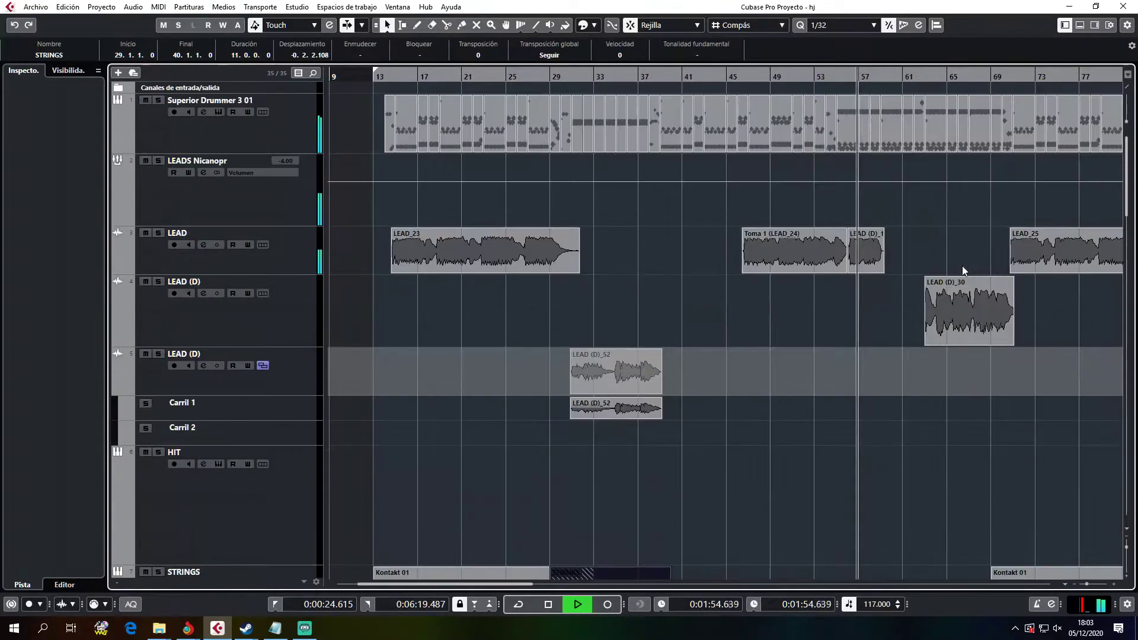
{"action": "scroll", "coordinate": [960, 266], "scroll_direction": "down", "scroll_amount": 10}
{"action": "scroll", "coordinate": [956, 264], "scroll_direction": "up", "scroll_amount": 3}
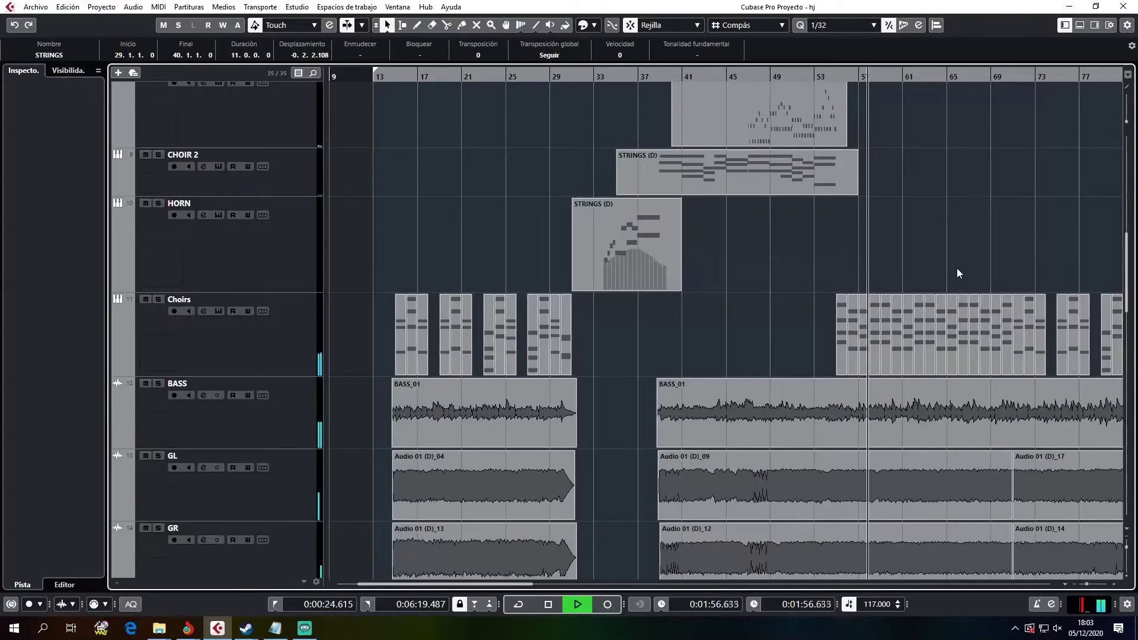
{"action": "left_click_drag", "start_coordinate": [515, 586], "coordinate": [598, 588]}
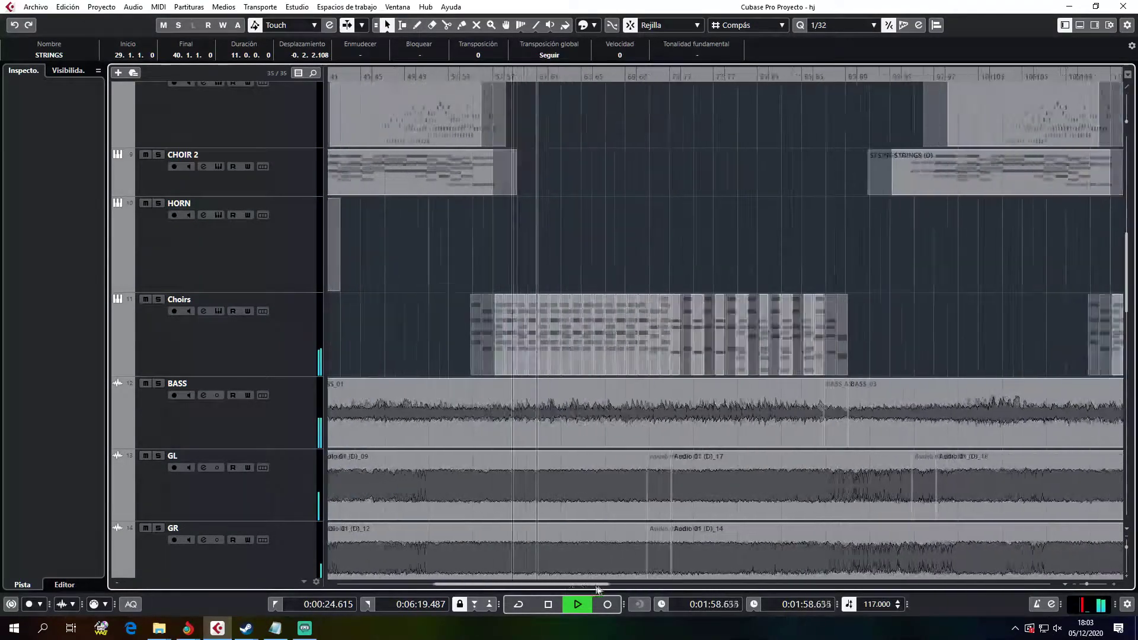
{"action": "scroll", "coordinate": [493, 361], "scroll_direction": "up", "scroll_amount": 3, "text": "ctrl"}
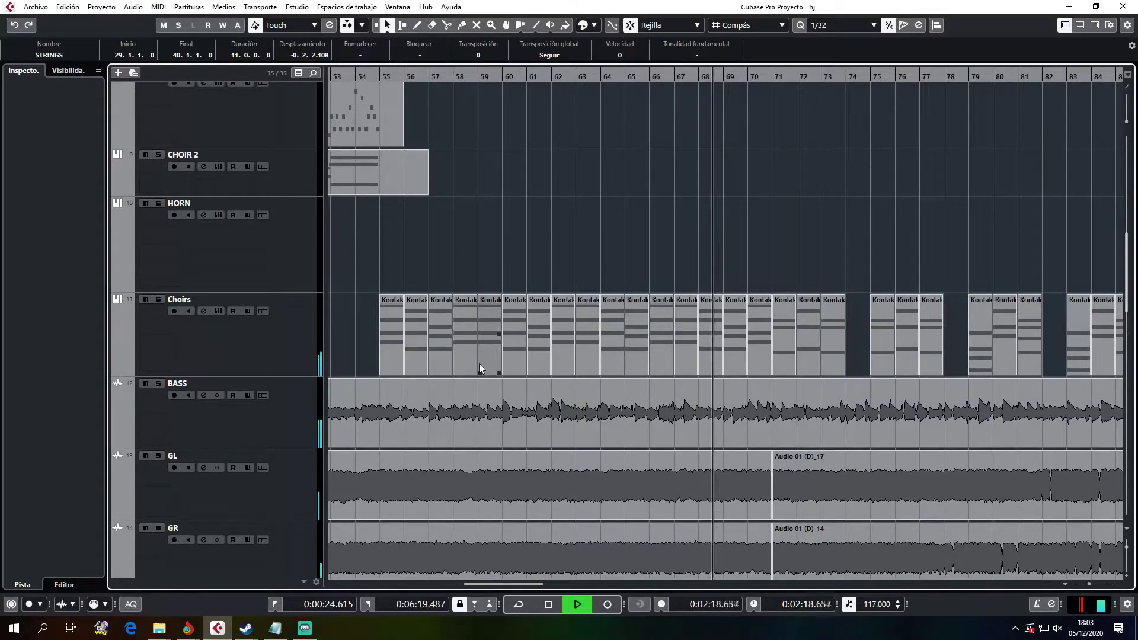
{"action": "scroll", "coordinate": [379, 365], "scroll_direction": "down", "scroll_amount": 5}
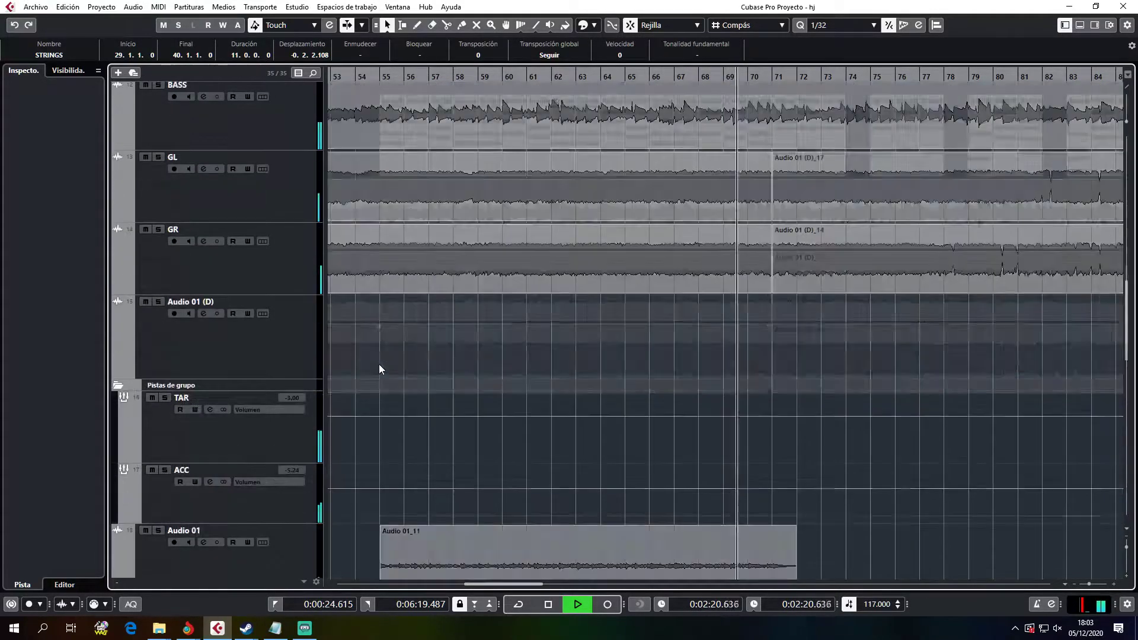
{"action": "scroll", "coordinate": [372, 361], "scroll_direction": "up", "scroll_amount": 6}
{"action": "scroll", "coordinate": [370, 360], "scroll_direction": "down", "scroll_amount": 4}
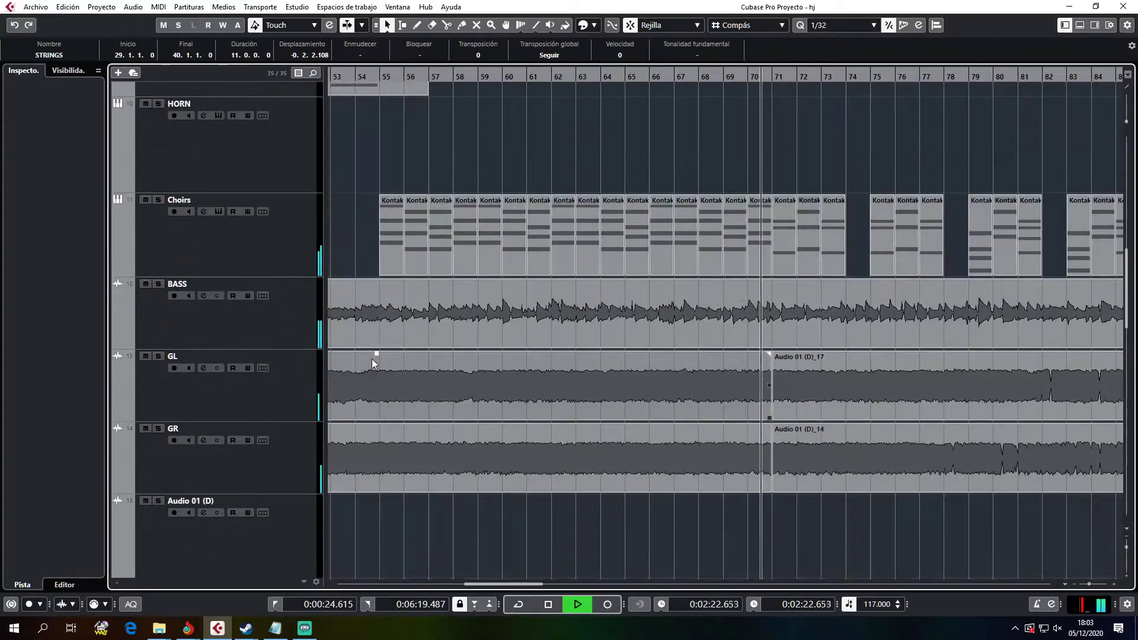
Step: Stop the full mix, solo the Choirs track and play its part from bar 55 to about bar 59
{"action": "key", "text": "space"}
{"action": "left_click", "coordinate": [371, 80]}
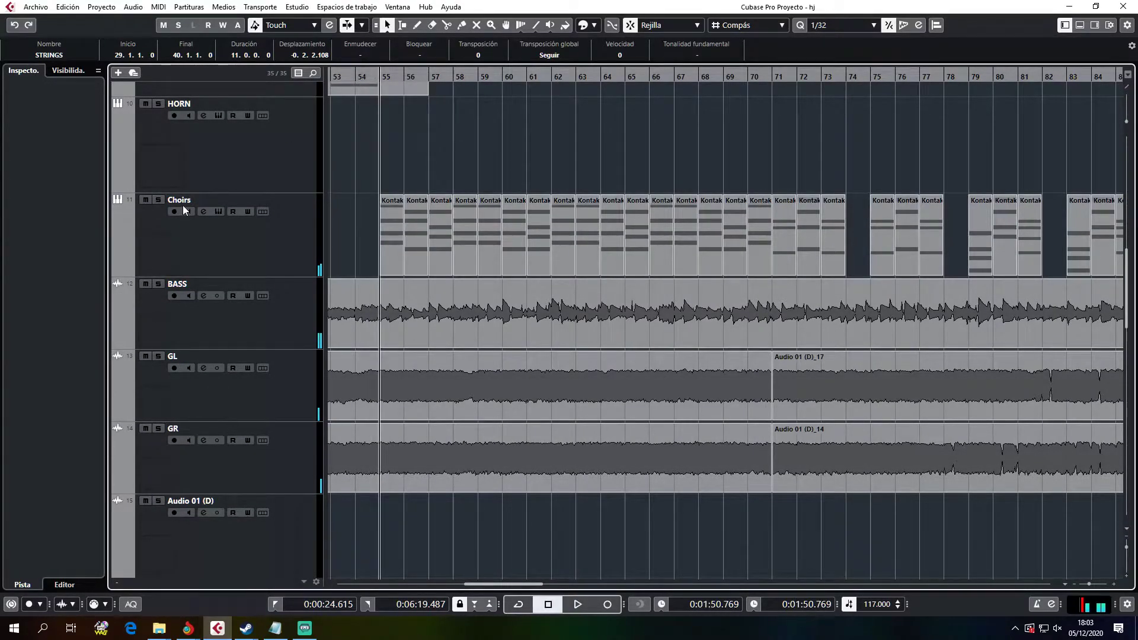
{"action": "left_click", "coordinate": [158, 200]}
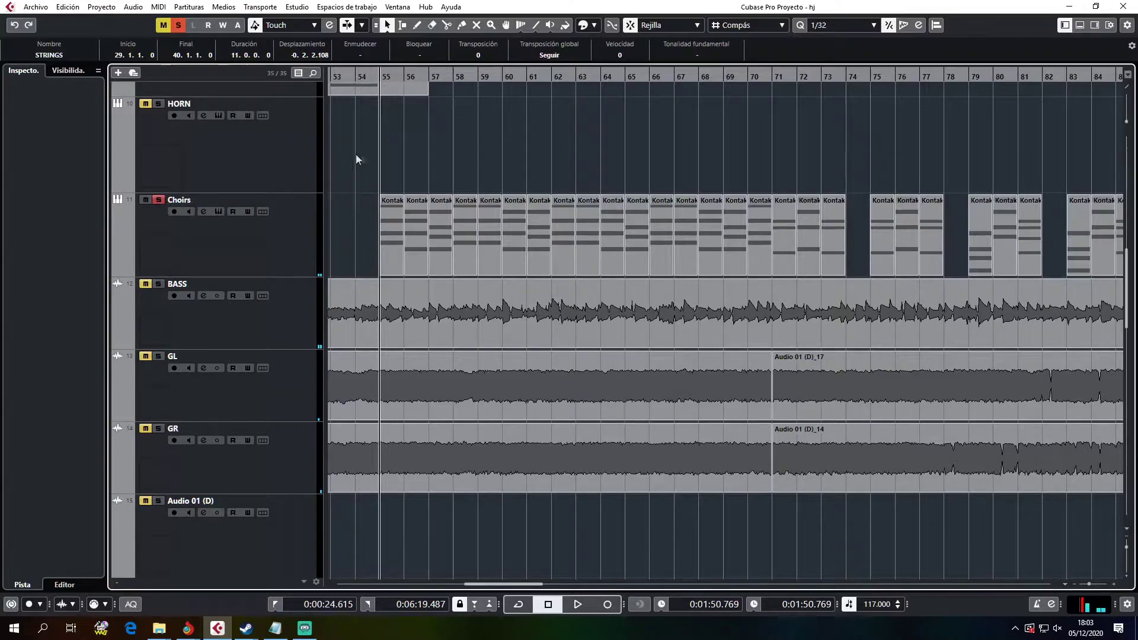
{"action": "key", "text": "space"}
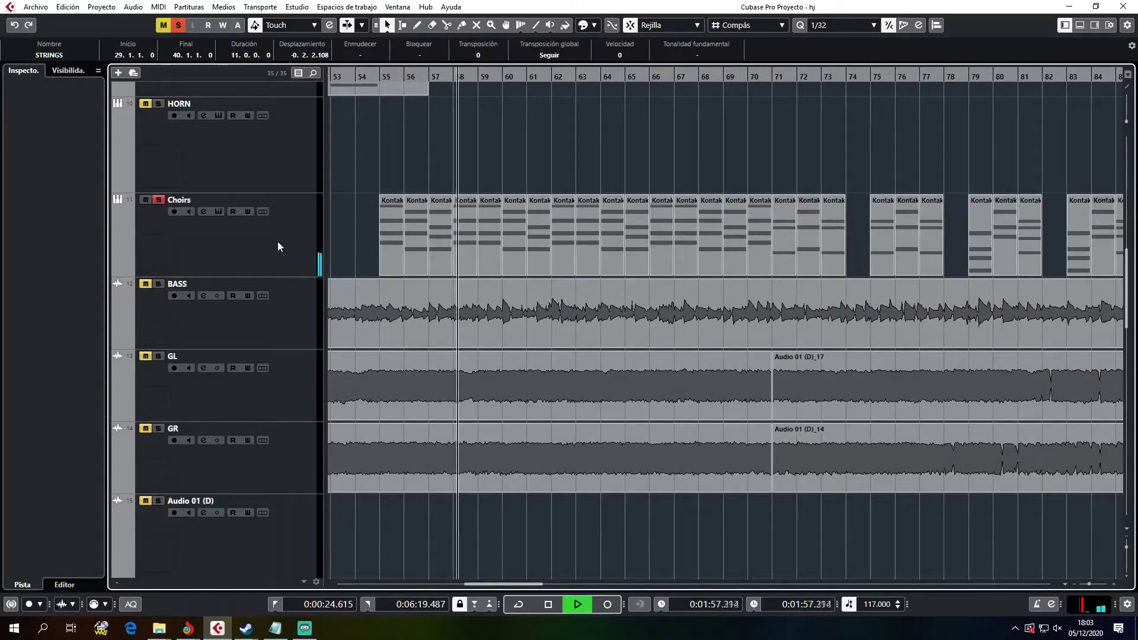
{"action": "key", "text": "space"}
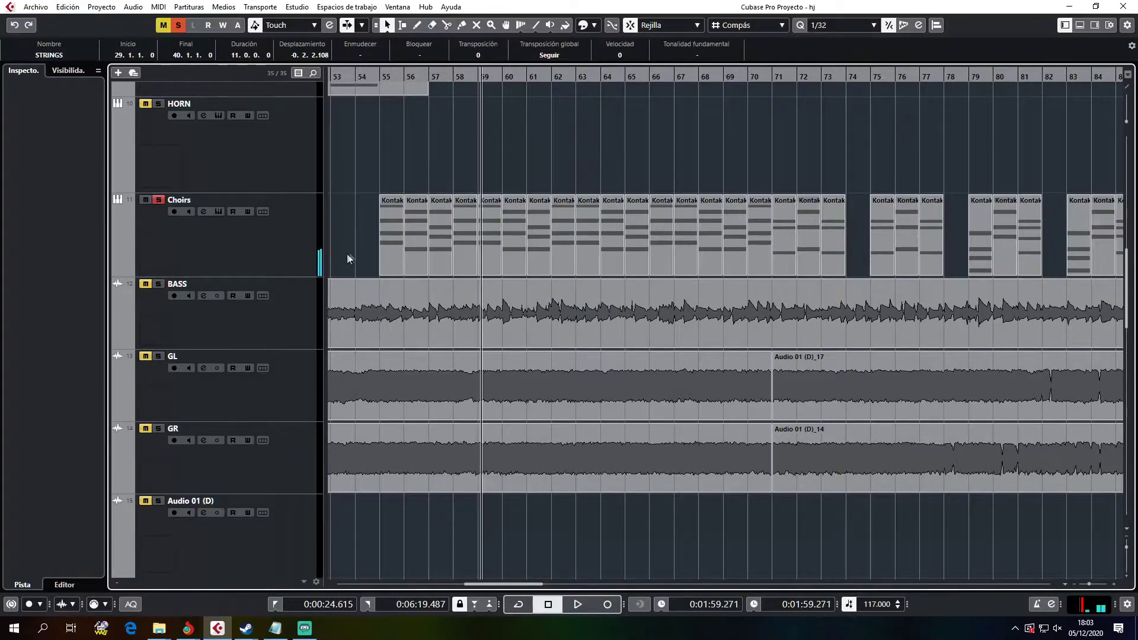
Step: Add the group-section Audio 01 and Audio 01 (D) tracks with clips from bar 55 to the Choirs solo and play on to about bar 62
{"action": "scroll", "coordinate": [330, 265], "scroll_direction": "down", "scroll_amount": 5}
{"action": "key", "text": "space"}
{"action": "left_click", "coordinate": [158, 331]}
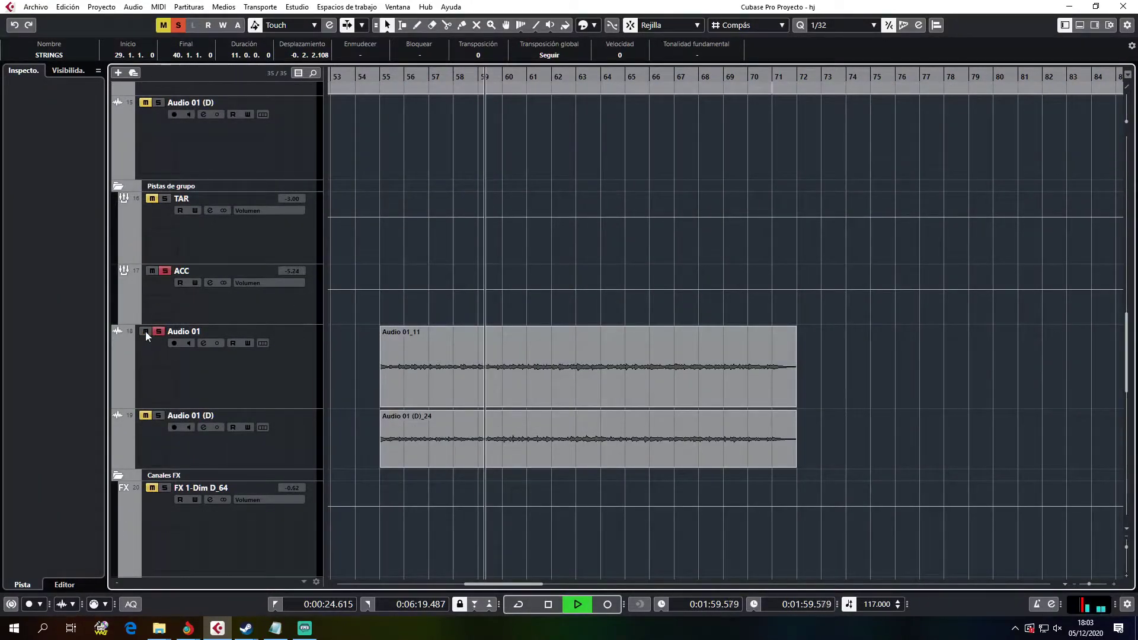
{"action": "scroll", "coordinate": [387, 277], "scroll_direction": "up", "scroll_amount": 5}
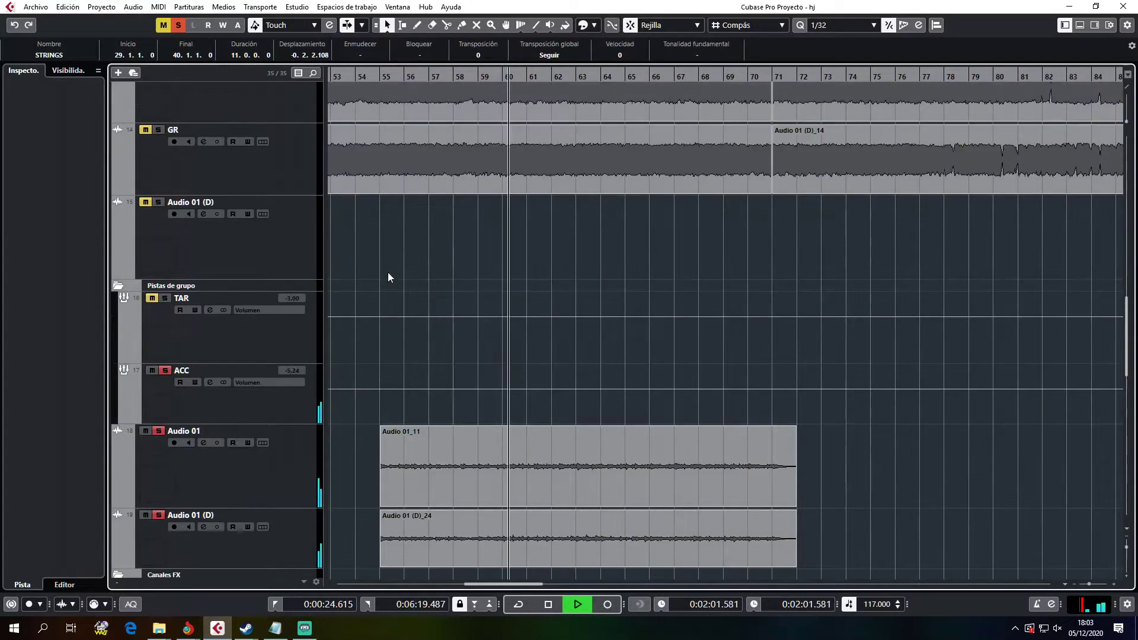
{"action": "scroll", "coordinate": [389, 276], "scroll_direction": "up", "scroll_amount": 4}
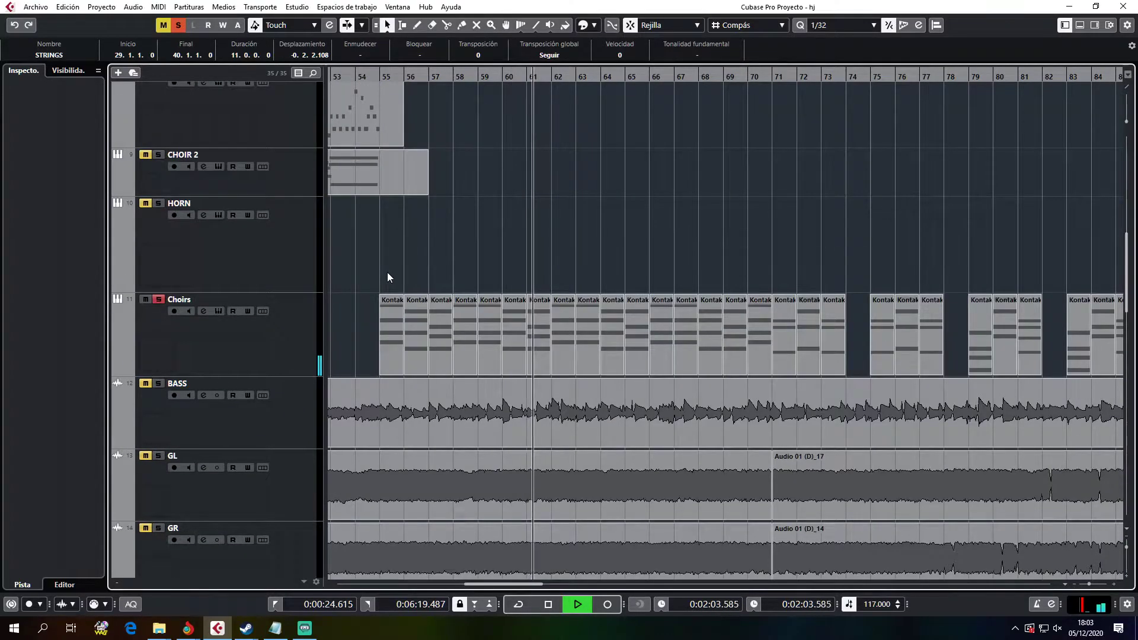
{"action": "scroll", "coordinate": [387, 276], "scroll_direction": "up", "scroll_amount": 5}
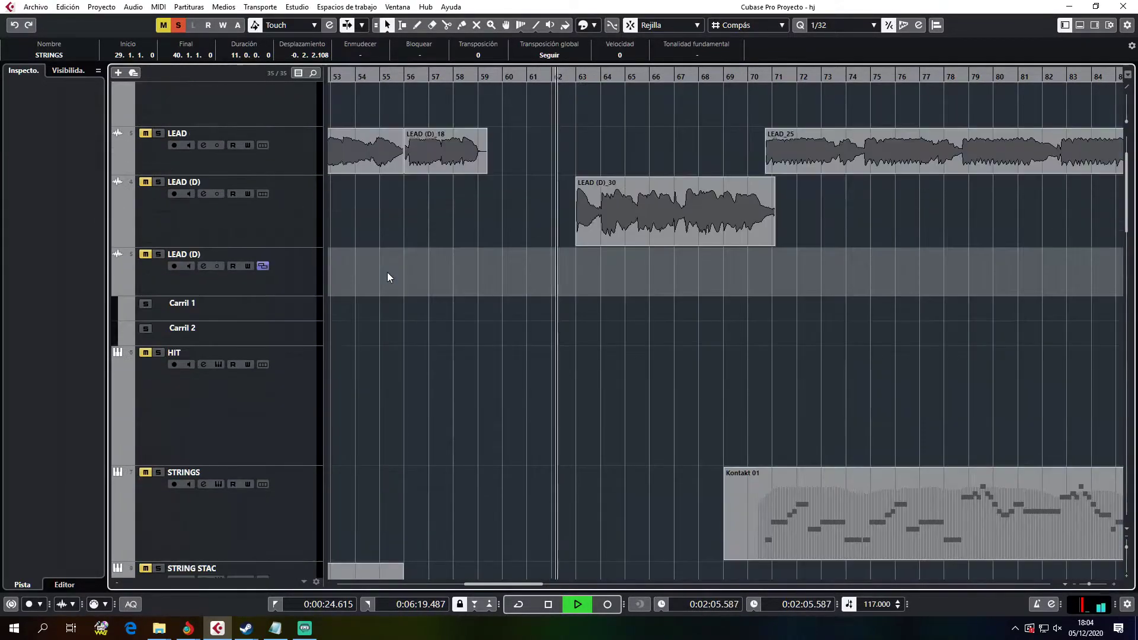
Step: Add the BASS track to the soloed Choirs and Audio 01 tracks and play on to about bar 68
{"action": "scroll", "coordinate": [387, 276], "scroll_direction": "down", "scroll_amount": 9}
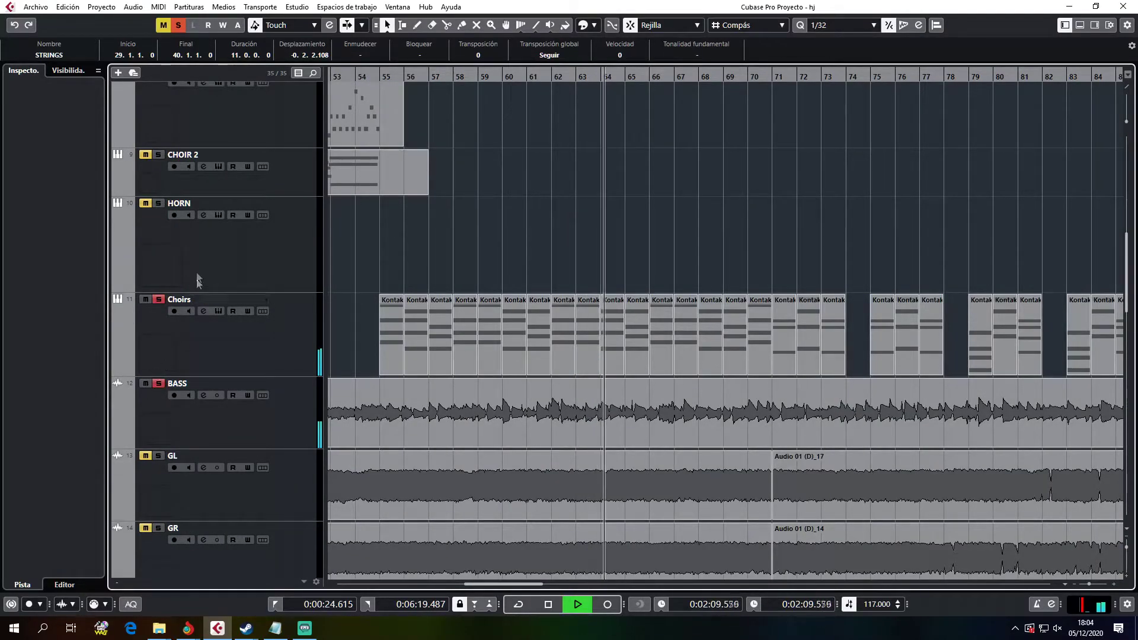
{"action": "scroll", "coordinate": [138, 105], "scroll_direction": "up", "scroll_amount": 10}
{"action": "scroll", "coordinate": [360, 272], "scroll_direction": "down", "scroll_amount": 10}
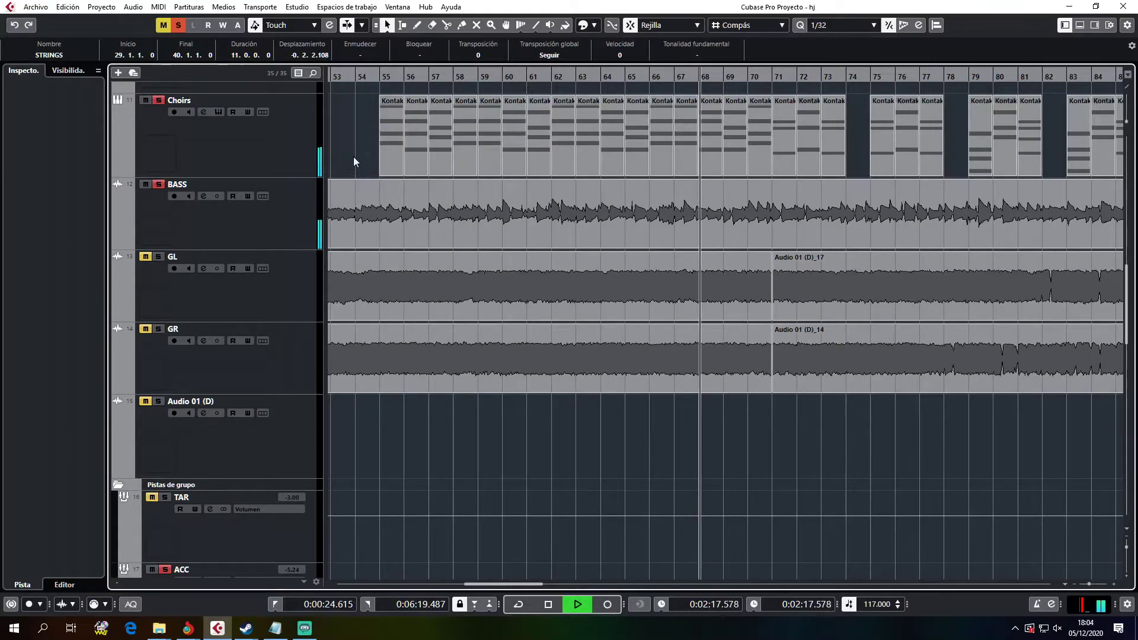
Step: Solo the GL and GR guitar tracks with the choirs and bass, and play the group from bar 55 to about bar 56
{"action": "left_click", "coordinate": [145, 257]}
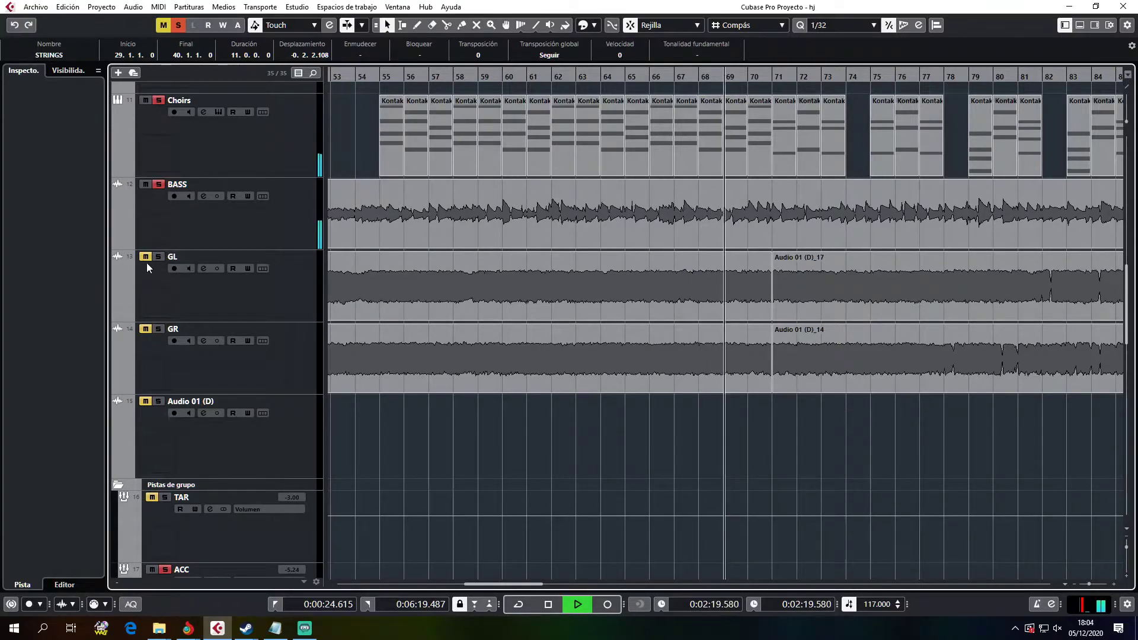
{"action": "left_click", "coordinate": [145, 329]}
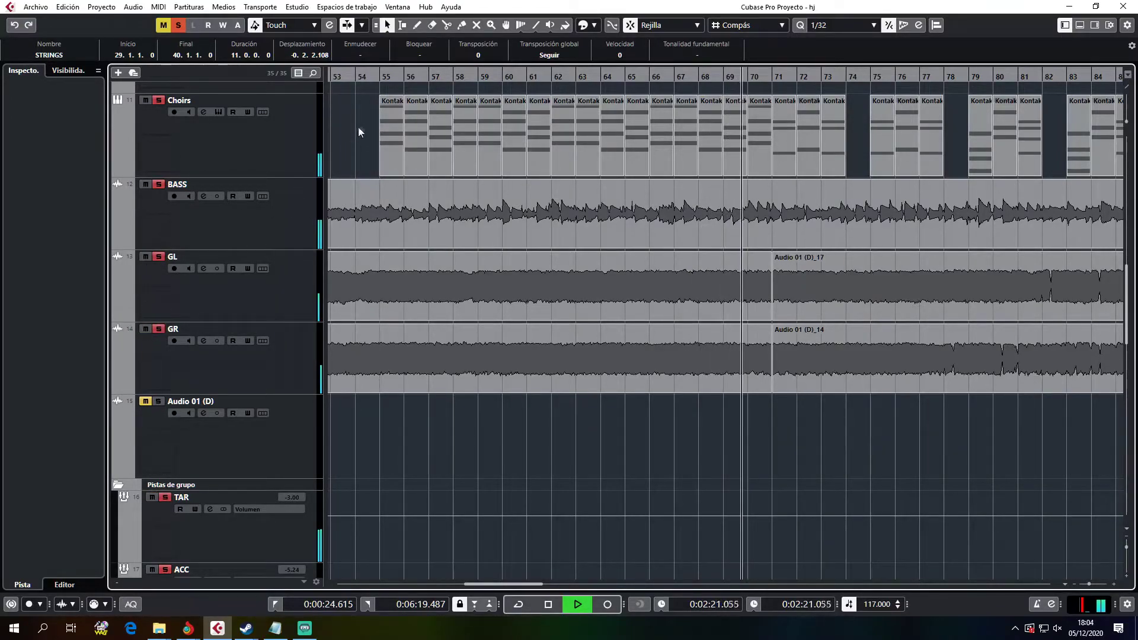
{"action": "left_click", "coordinate": [379, 78]}
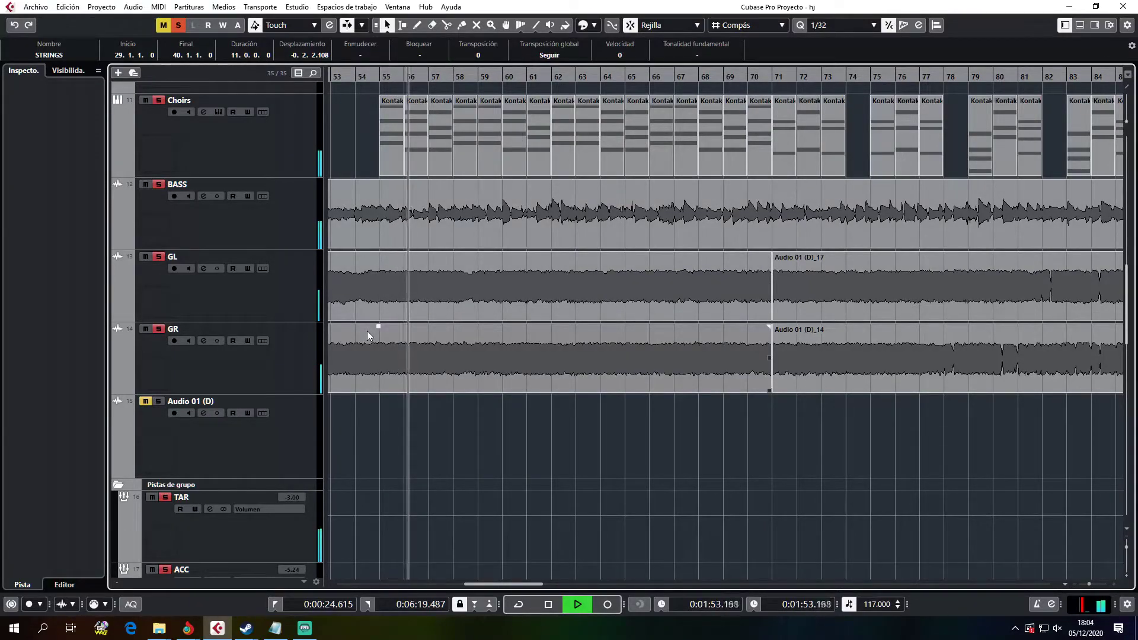
{"action": "key", "text": "space"}
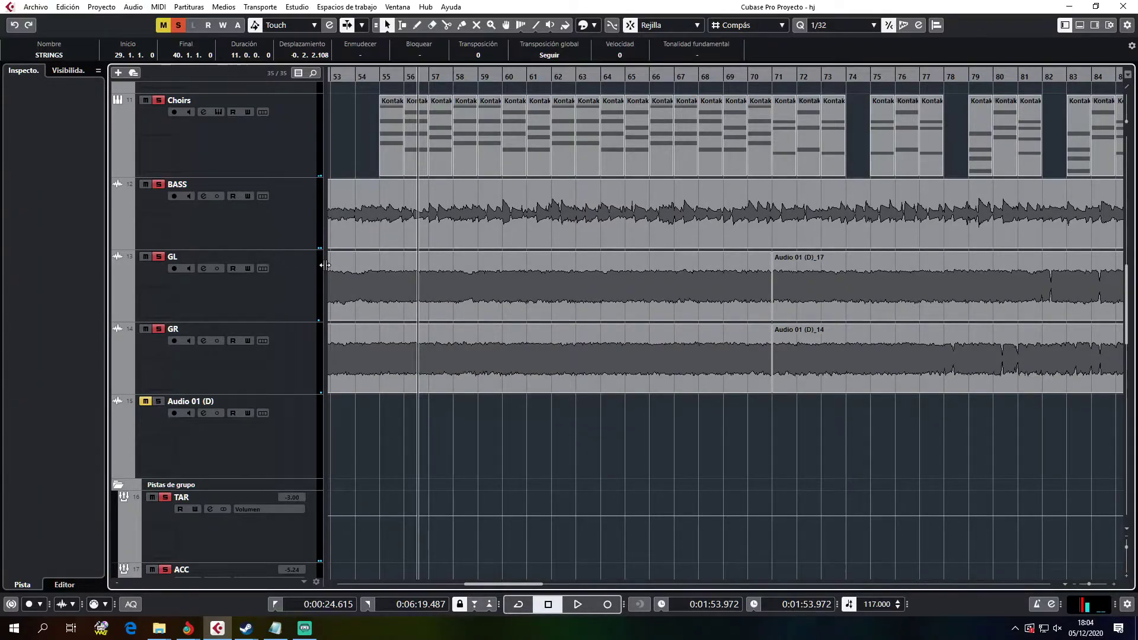
Step: Clear all mutes and solos and play the full mix from about bar 56 to about bar 58
{"action": "key", "text": "space"}
{"action": "left_click", "coordinate": [164, 24]}
{"action": "left_click", "coordinate": [178, 25]}
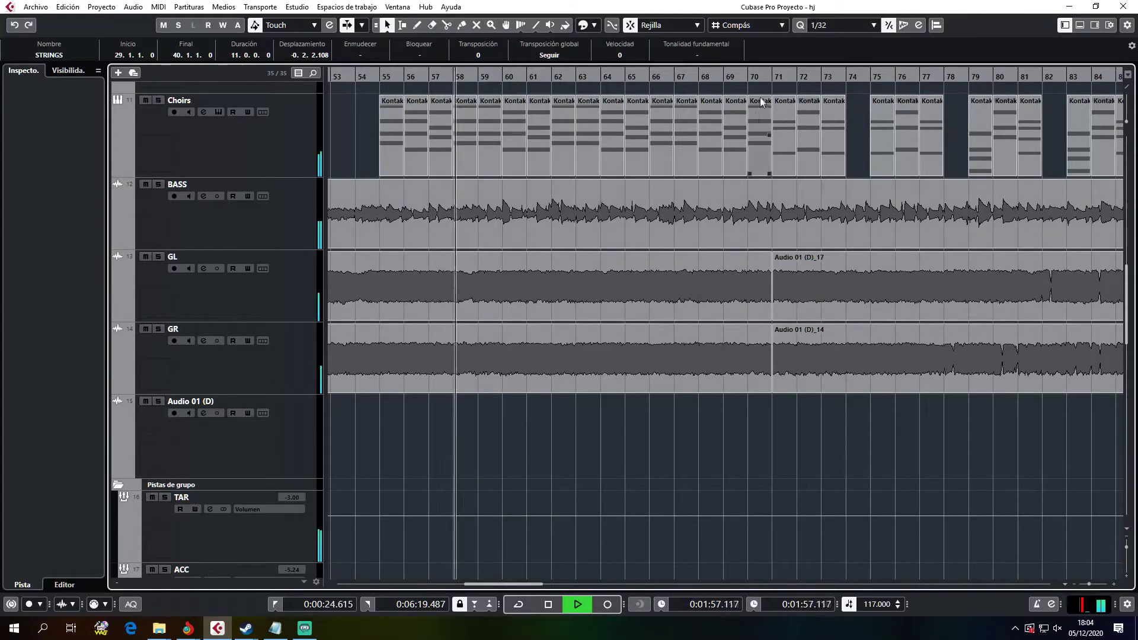
{"action": "key", "text": "space"}
Step: Play the full mix from bar 70 to about bar 80, following the STRINGS part in the arrangement
{"action": "left_click", "coordinate": [777, 76]}
{"action": "scroll", "coordinate": [813, 151], "scroll_direction": "up", "scroll_amount": 8}
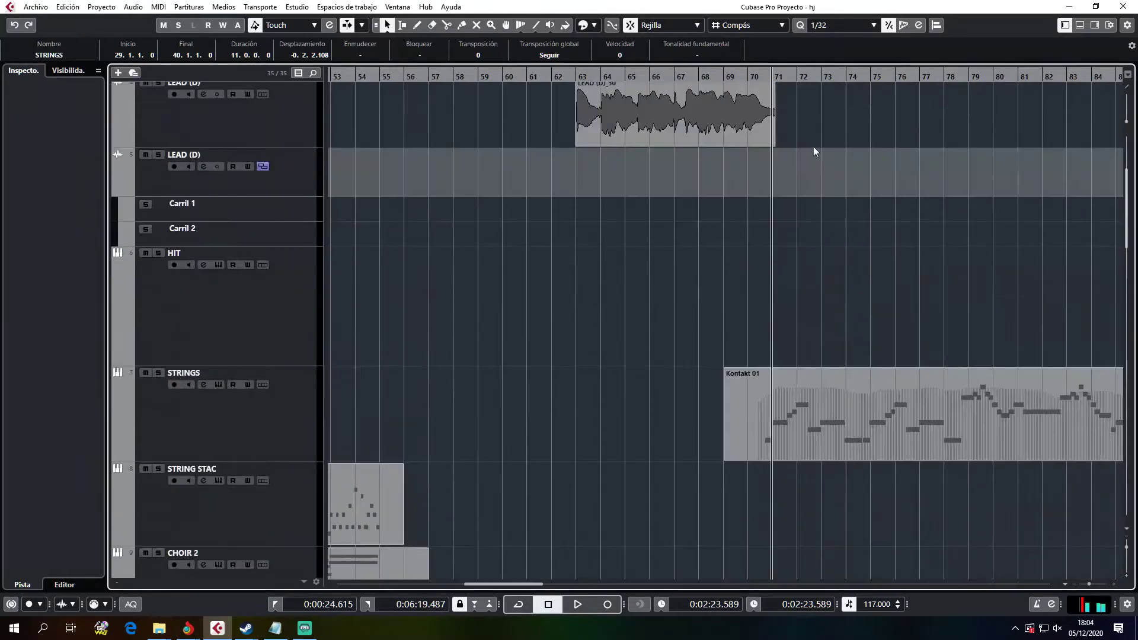
{"action": "left_click", "coordinate": [748, 77]}
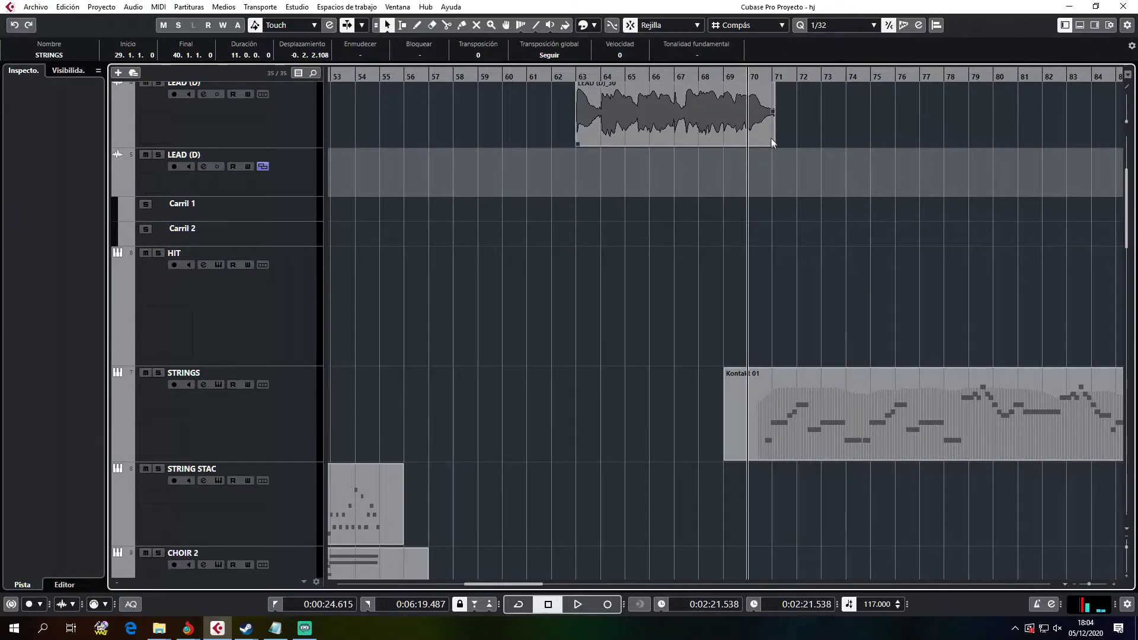
{"action": "key", "text": "space"}
{"action": "scroll", "coordinate": [813, 182], "scroll_direction": "down", "scroll_amount": 4}
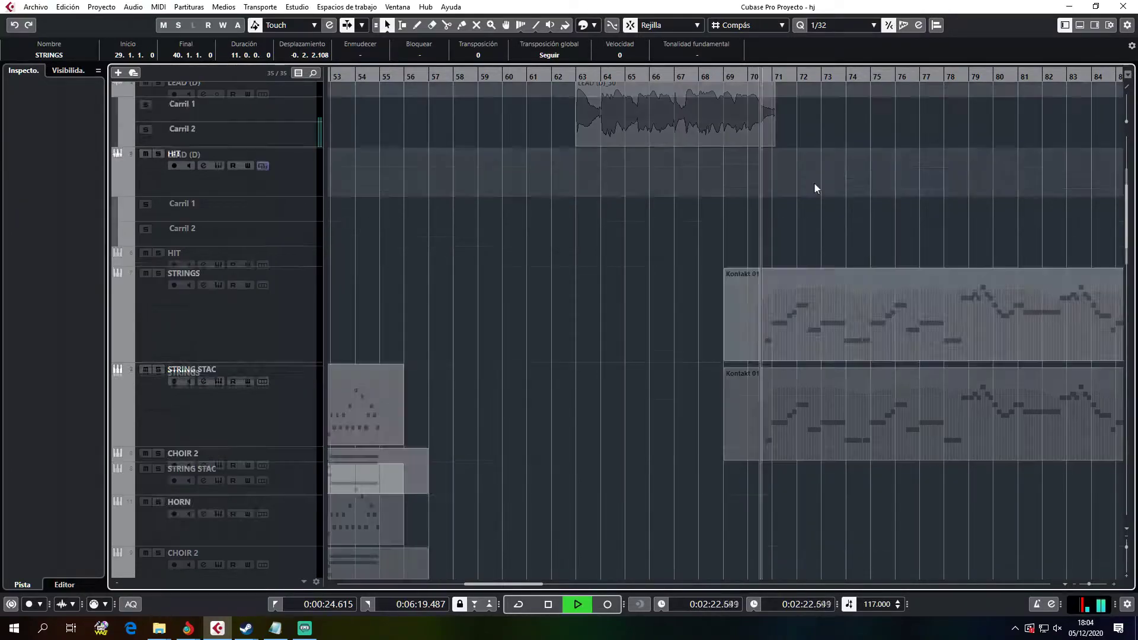
{"action": "scroll", "coordinate": [847, 208], "scroll_direction": "down", "scroll_amount": 5}
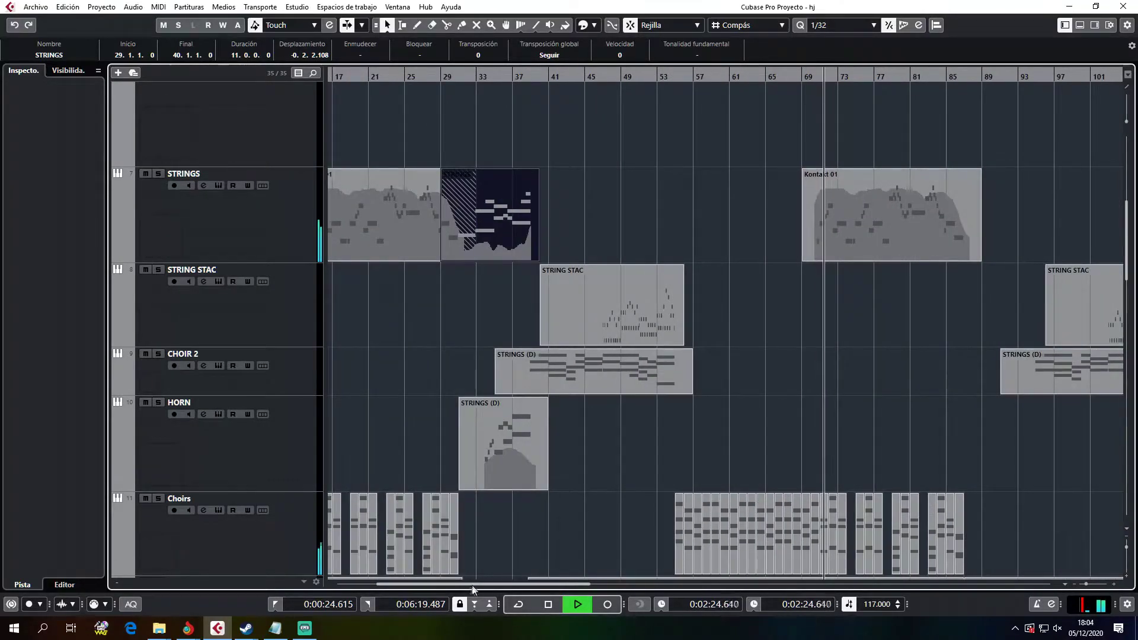
{"action": "left_click_drag", "start_coordinate": [483, 586], "coordinate": [579, 586]}
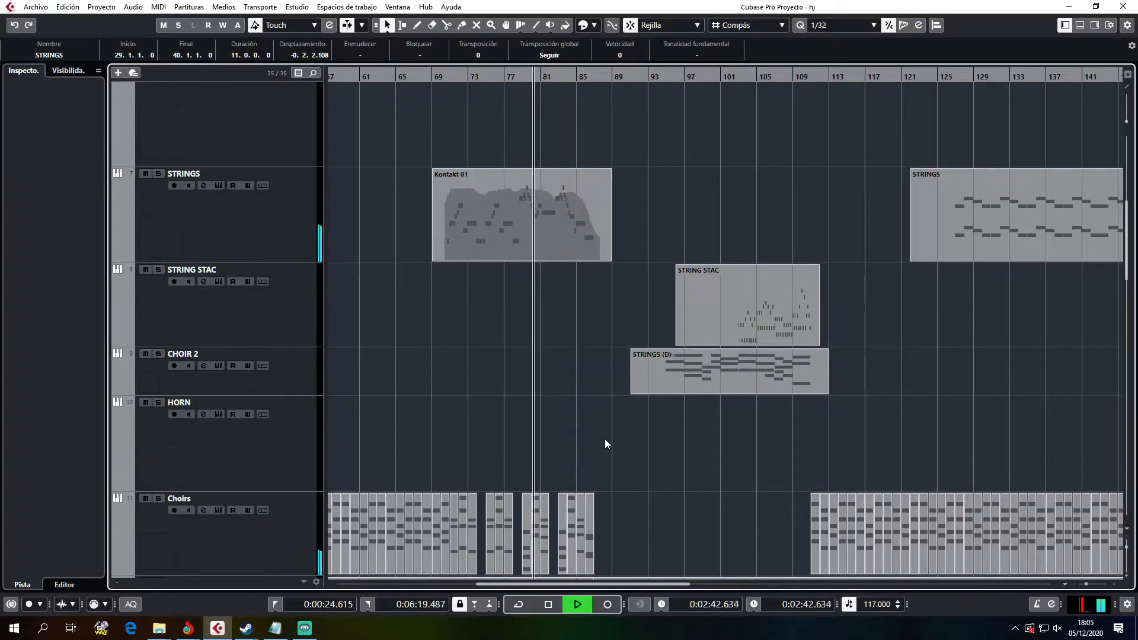
Step: Solo the first Mujer amante vocal track briefly around bar 83, and clear the solo to restore the full mix
{"action": "scroll", "coordinate": [627, 411], "scroll_direction": "down", "scroll_amount": 5}
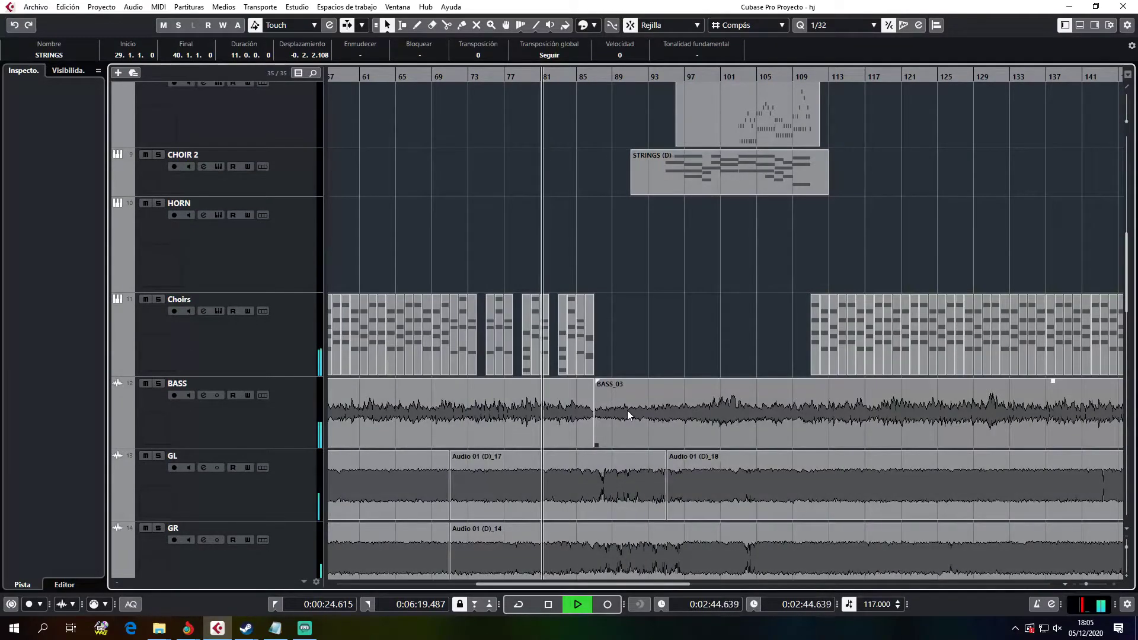
{"action": "scroll", "coordinate": [628, 415], "scroll_direction": "down", "scroll_amount": 10}
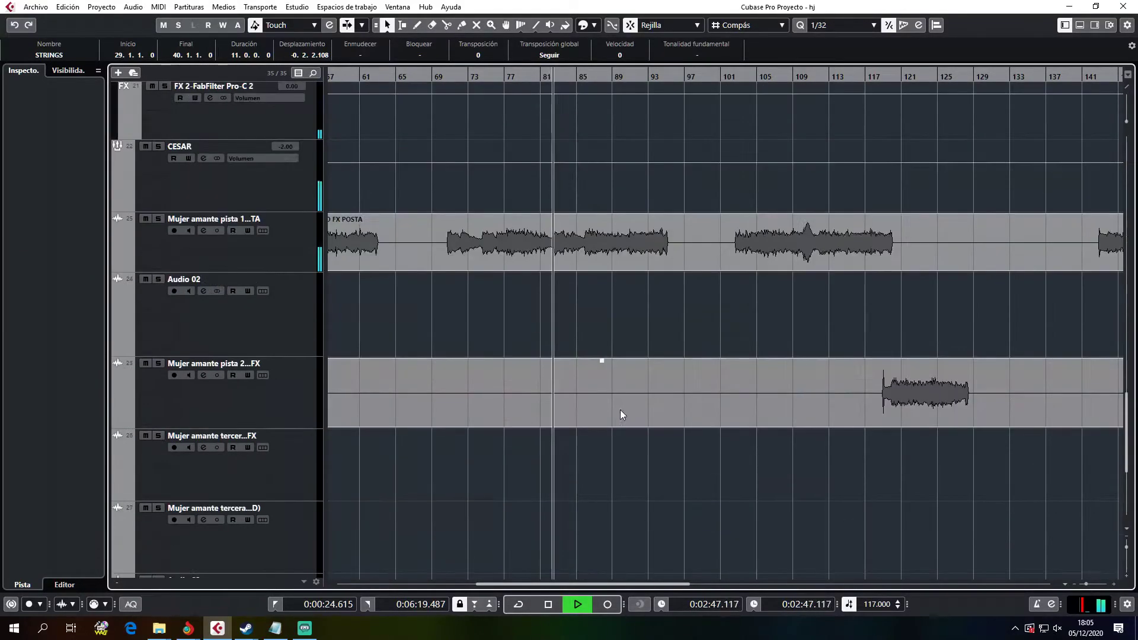
{"action": "left_click", "coordinate": [159, 219]}
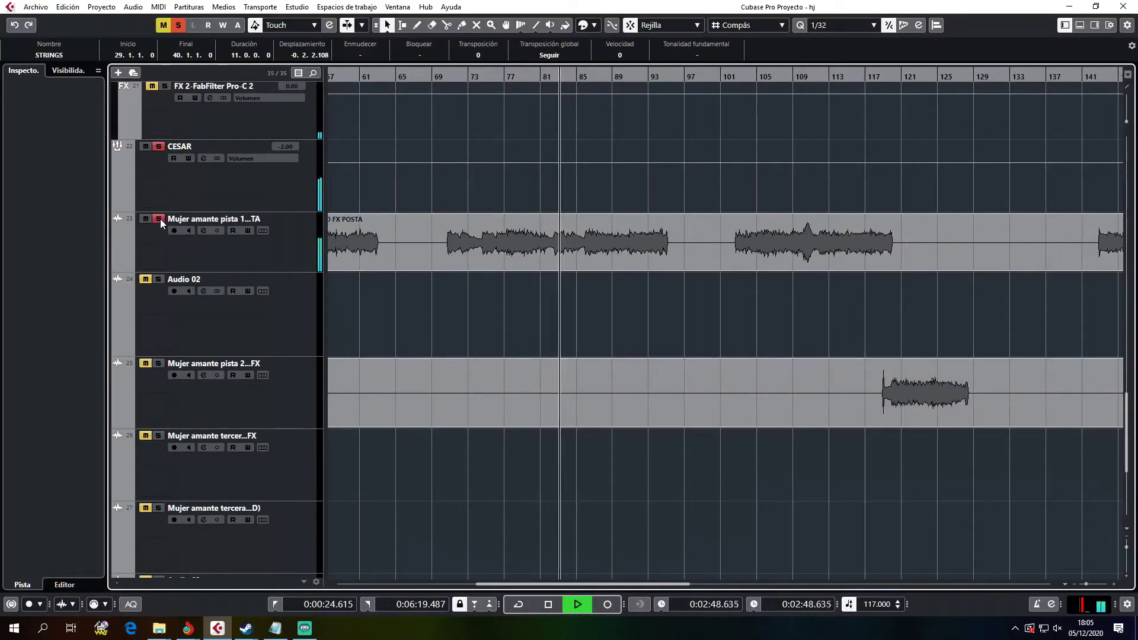
{"action": "left_click", "coordinate": [159, 219]}
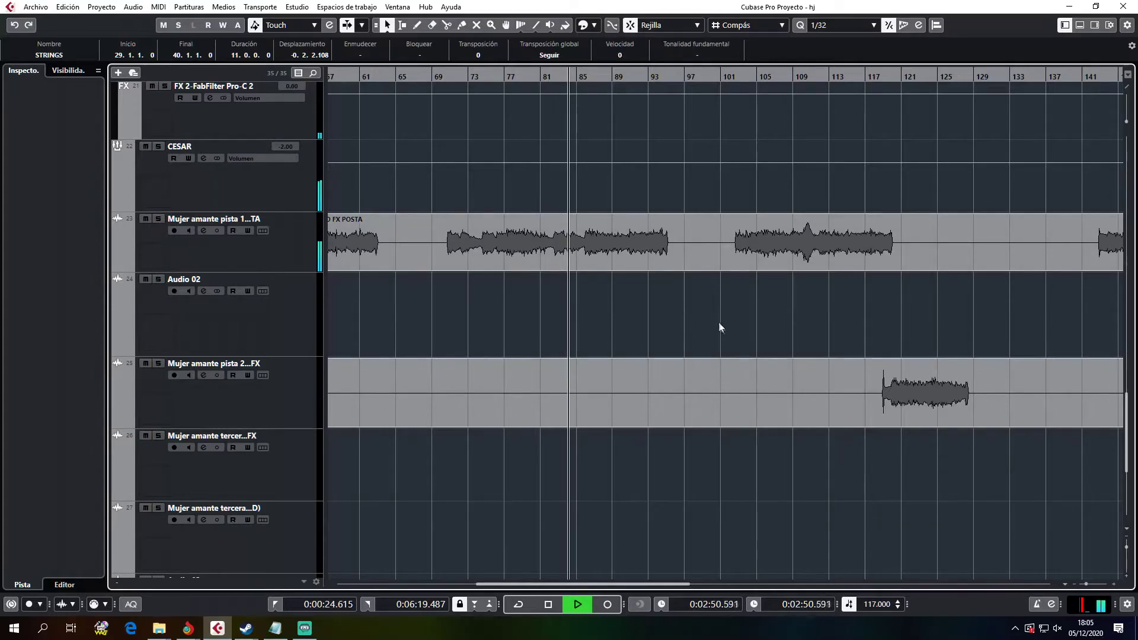
Step: Play the full mix on past the end of the Choirs part, pausing at about bar 87 before resuming playback
{"action": "scroll", "coordinate": [730, 336], "scroll_direction": "up", "scroll_amount": 4}
{"action": "scroll", "coordinate": [730, 336], "scroll_direction": "up", "scroll_amount": 8}
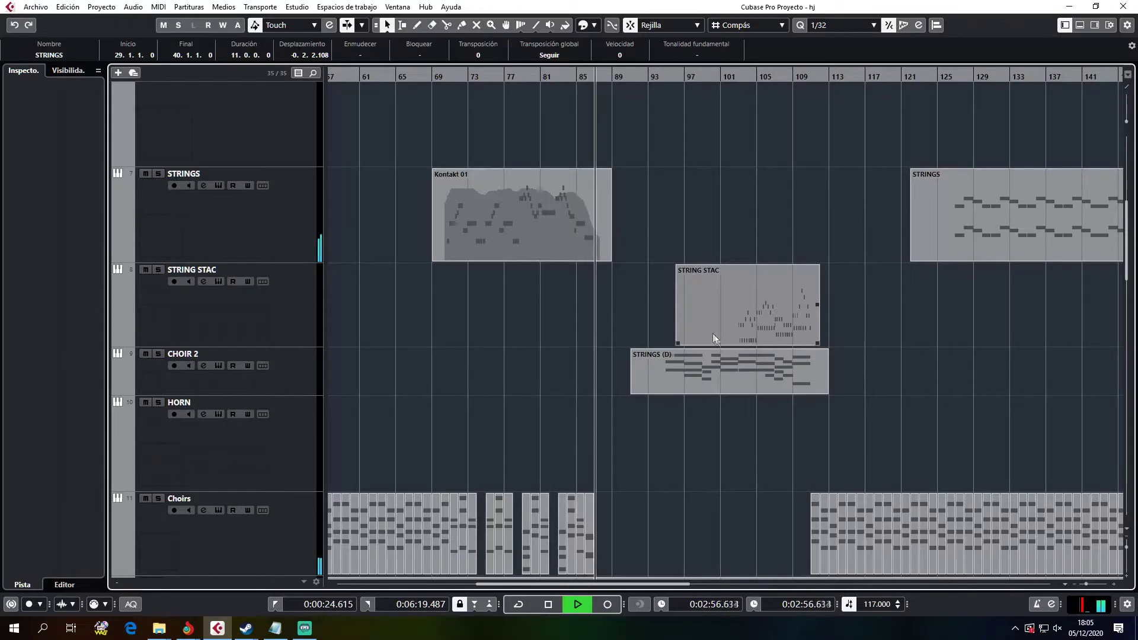
{"action": "key", "text": "space"}
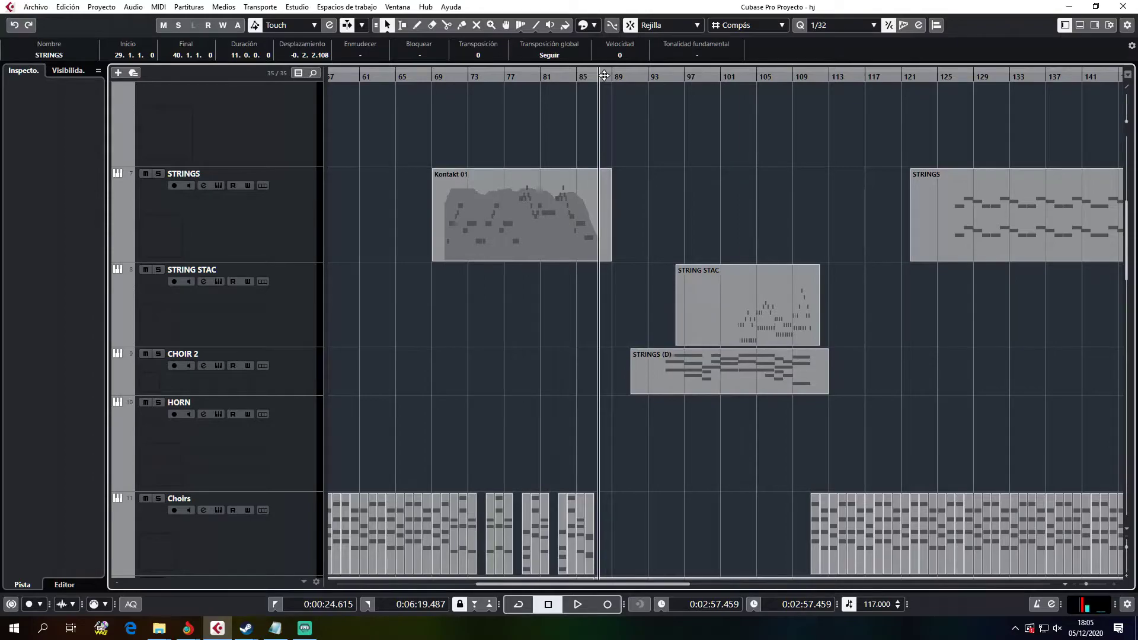
{"action": "key", "text": "space"}
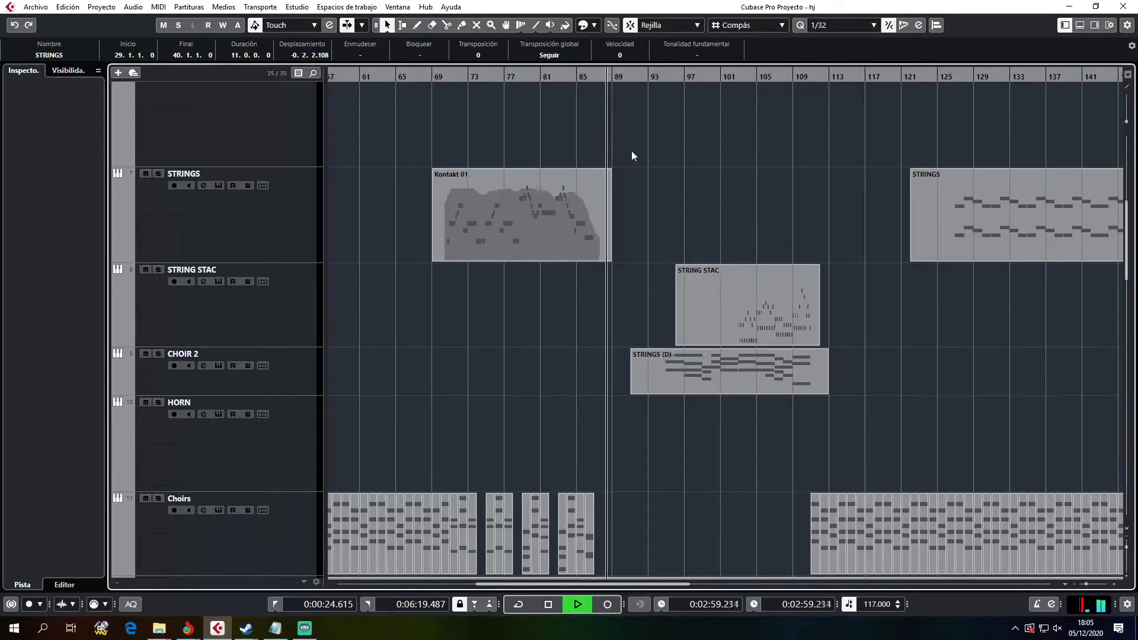
Step: Pause the full mix at about bar 89, look over the lead and strings tracks, and resume playing to about bar 95
{"action": "scroll", "coordinate": [631, 150], "scroll_direction": "up", "scroll_amount": 3}
{"action": "key", "text": "space"}
{"action": "scroll", "coordinate": [628, 150], "scroll_direction": "up", "scroll_amount": 3}
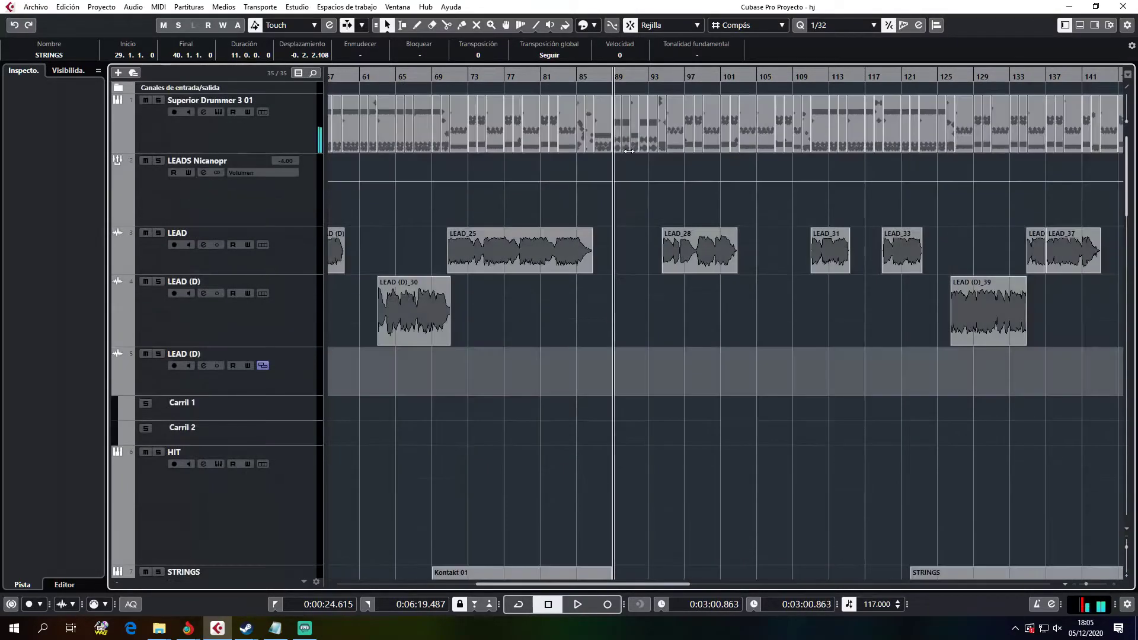
{"action": "scroll", "coordinate": [628, 152], "scroll_direction": "down", "scroll_amount": 6}
{"action": "scroll", "coordinate": [627, 151], "scroll_direction": "up", "scroll_amount": 3}
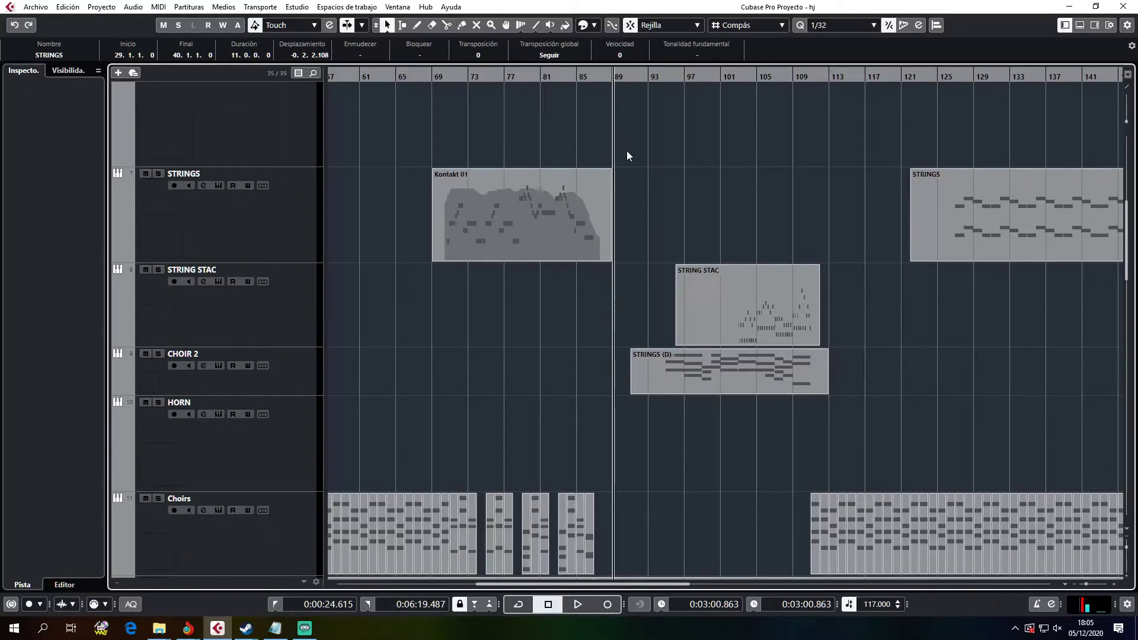
{"action": "key", "text": "space"}
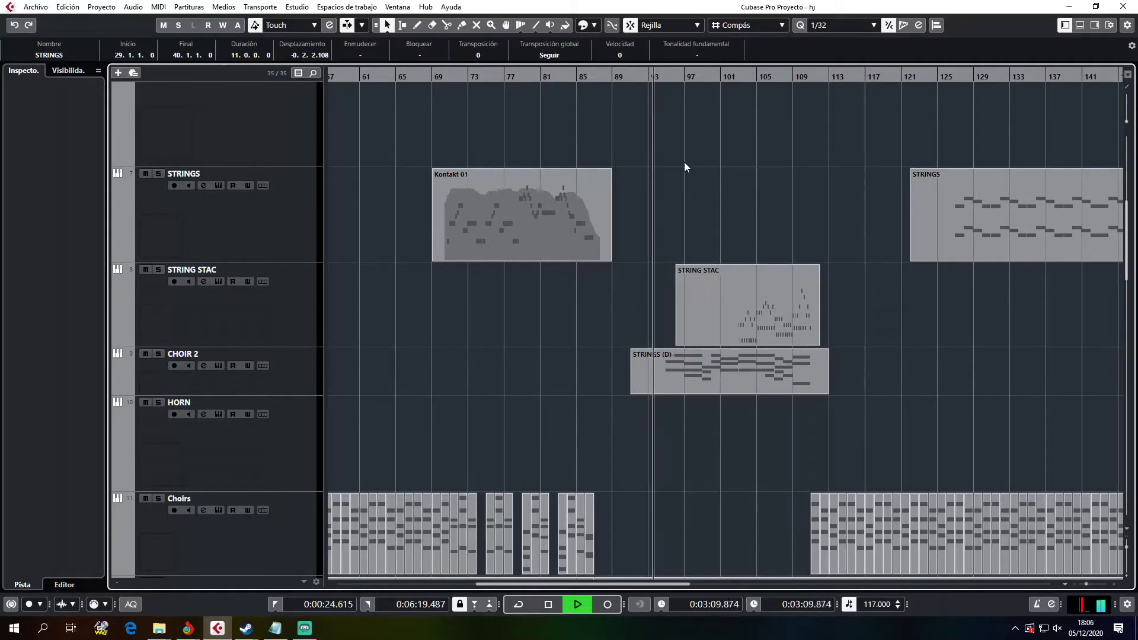
{"action": "scroll", "coordinate": [661, 192], "scroll_direction": "down", "scroll_amount": 2}
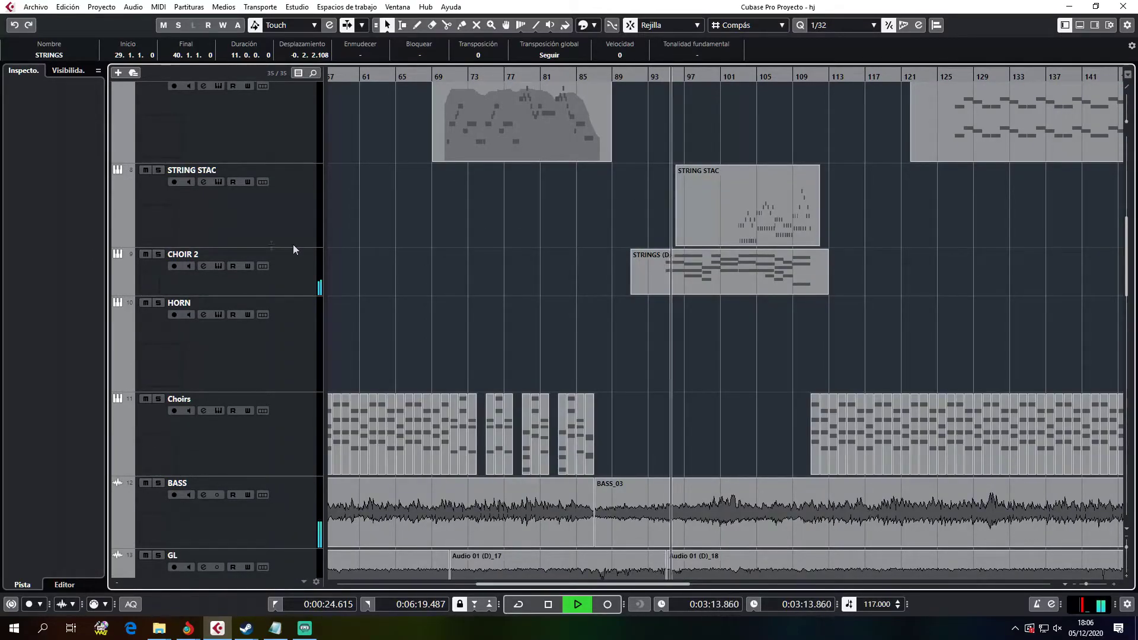
Step: Solo the CHOIR 2 track, replay its part from about bar 94, and clear the solo to restore the full mix
{"action": "key", "text": "space"}
{"action": "left_click", "coordinate": [158, 253]}
{"action": "left_click", "coordinate": [660, 80]}
{"action": "key", "text": "space"}
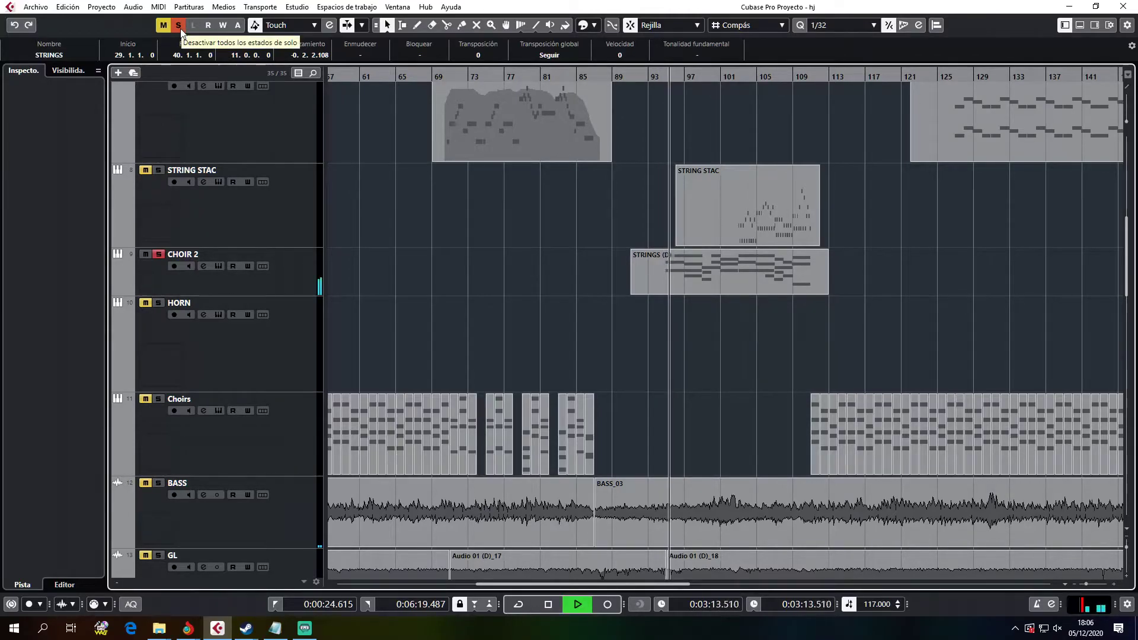
{"action": "left_click", "coordinate": [180, 28]}
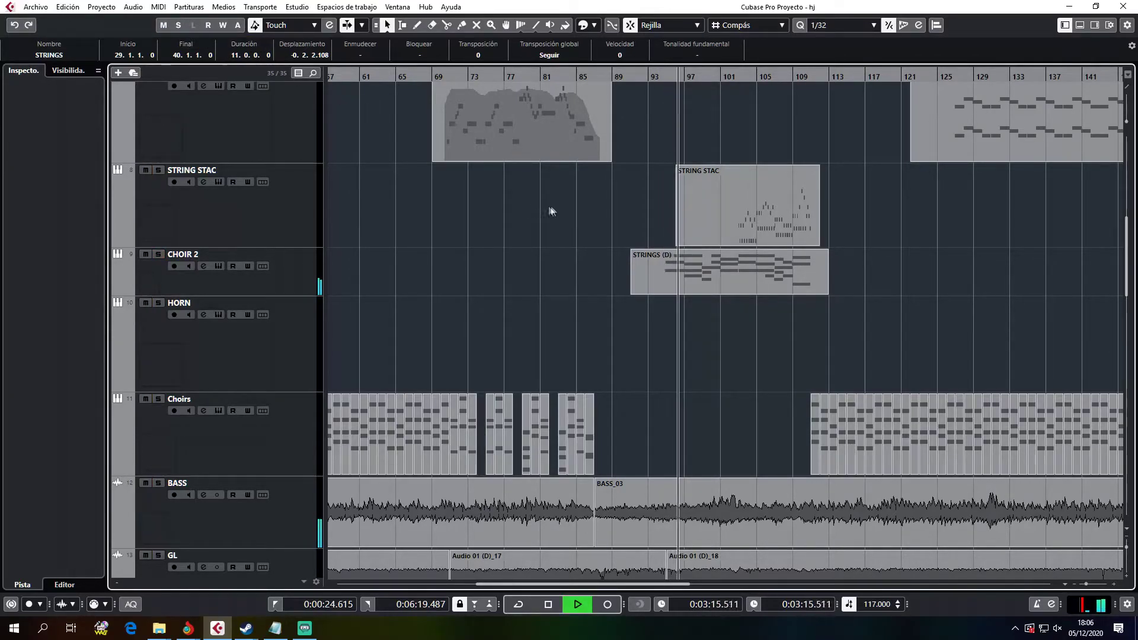
Step: Pause the full mix at about bar 96 and resume playing to about bar 101
{"action": "key", "text": "space"}
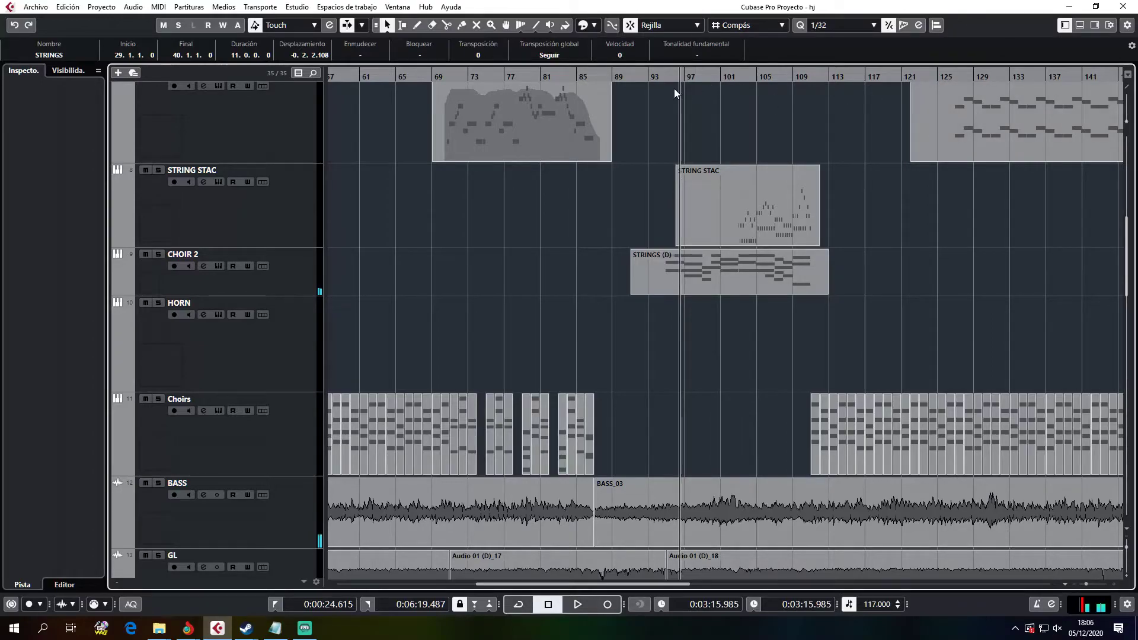
{"action": "key", "text": "space"}
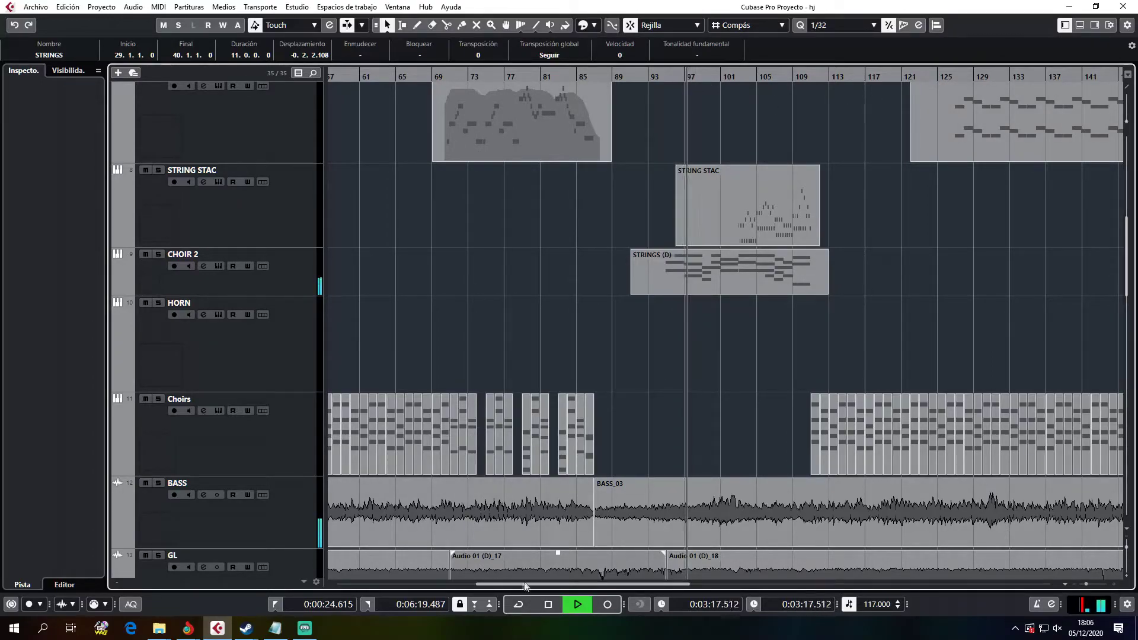
{"action": "left_click_drag", "start_coordinate": [523, 586], "coordinate": [590, 587]}
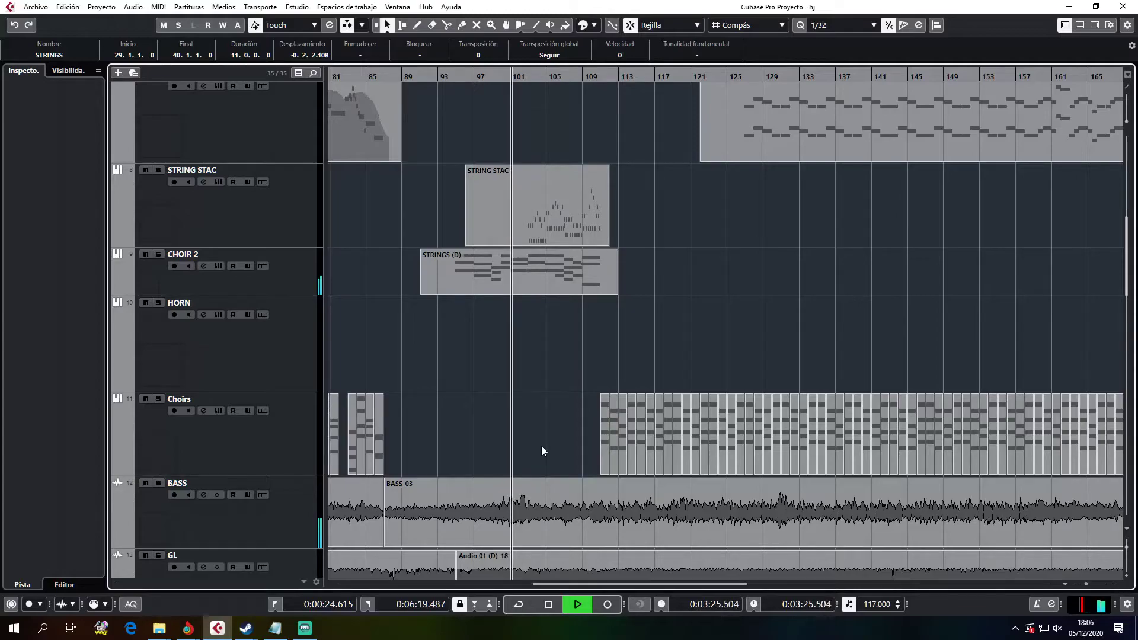
Step: Solo the STRING STAC track briefly around bar 103, and clear the solo
{"action": "scroll", "coordinate": [511, 293], "scroll_direction": "up", "scroll_amount": 2}
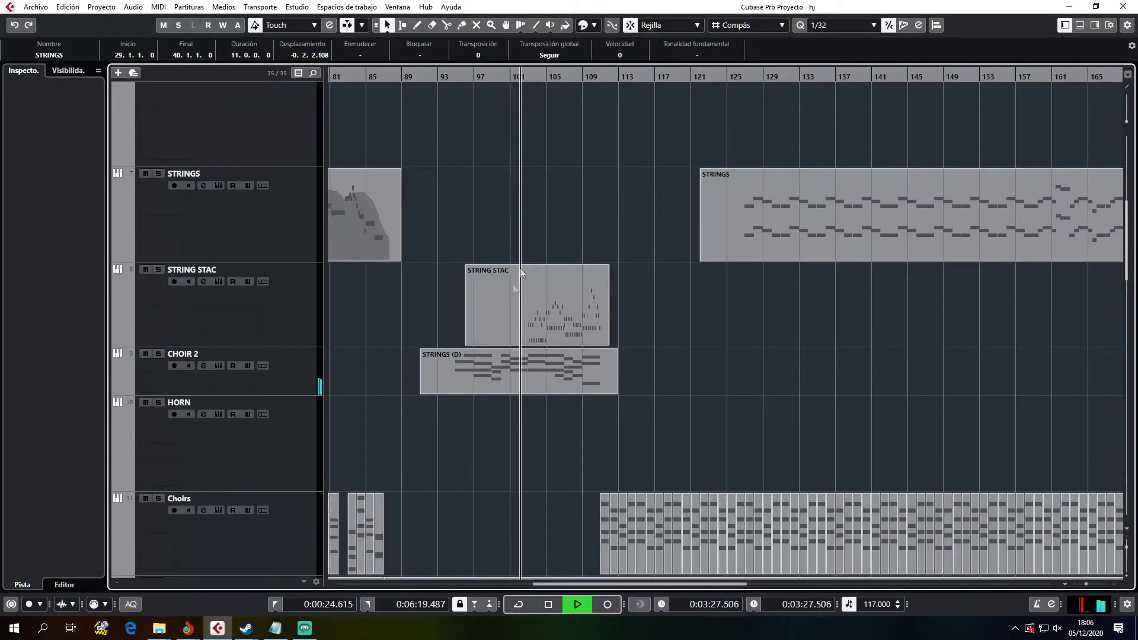
{"action": "left_click", "coordinate": [158, 271]}
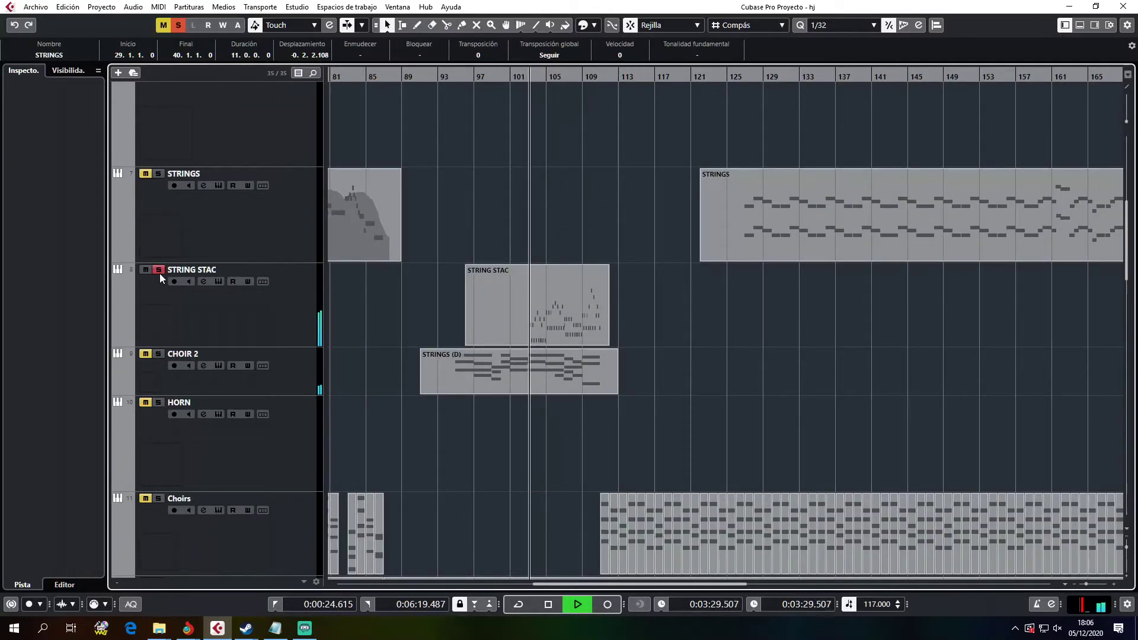
{"action": "left_click", "coordinate": [159, 273]}
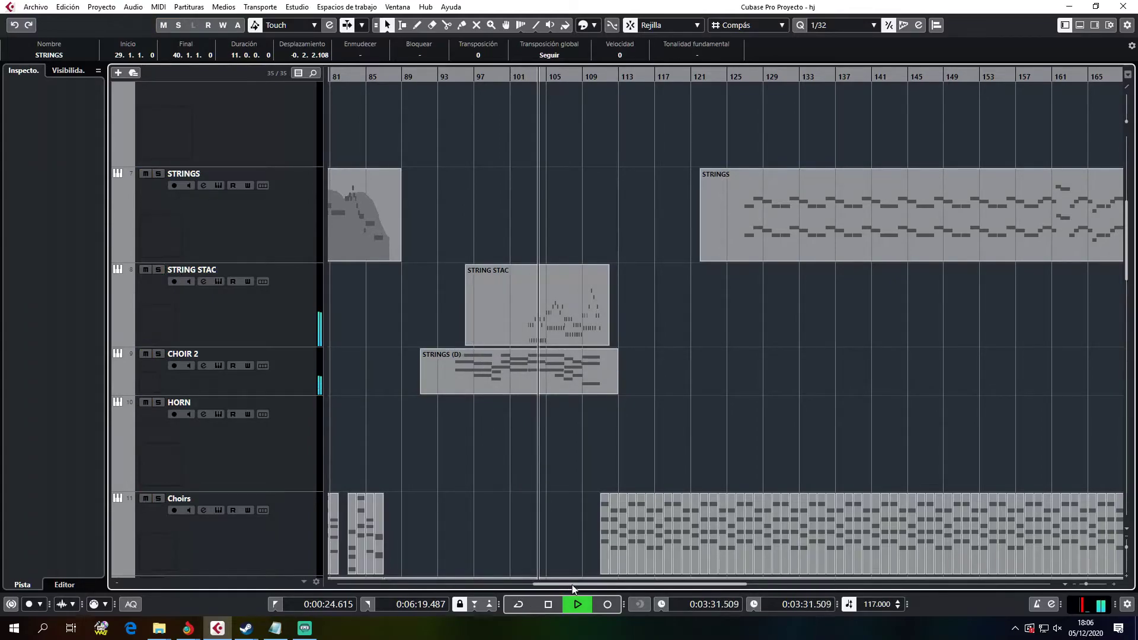
Step: Play the full mix on to about bar 114, following the end of STRING STAC and CHOIR 2 and the entry of Choirs
{"action": "left_click_drag", "start_coordinate": [573, 584], "coordinate": [585, 585]}
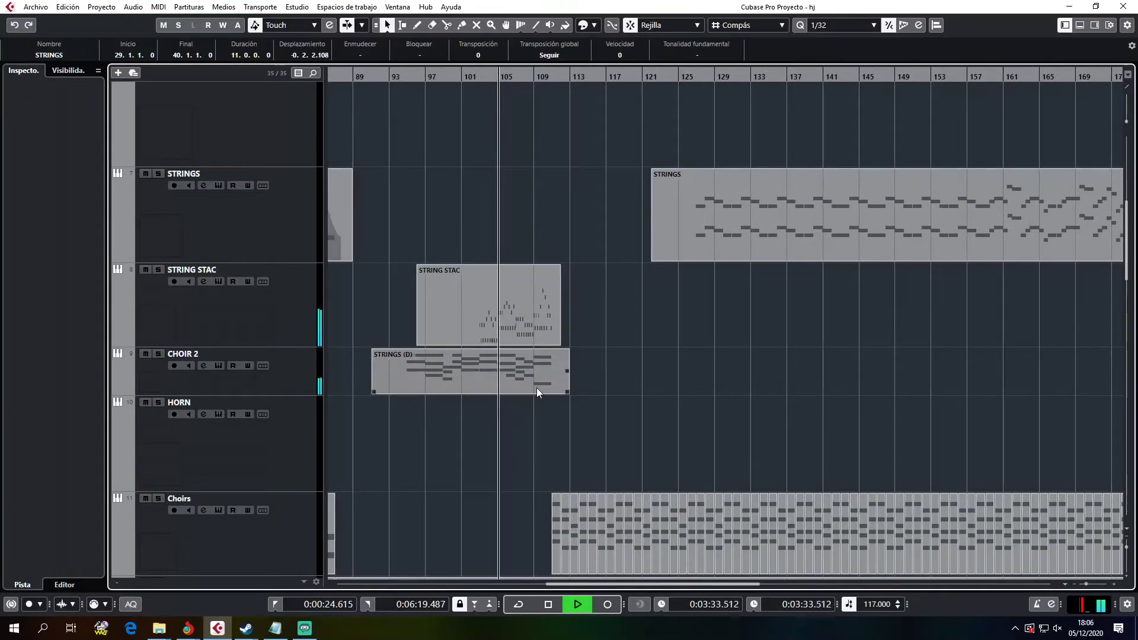
{"action": "scroll", "coordinate": [536, 387], "scroll_direction": "down", "scroll_amount": 2}
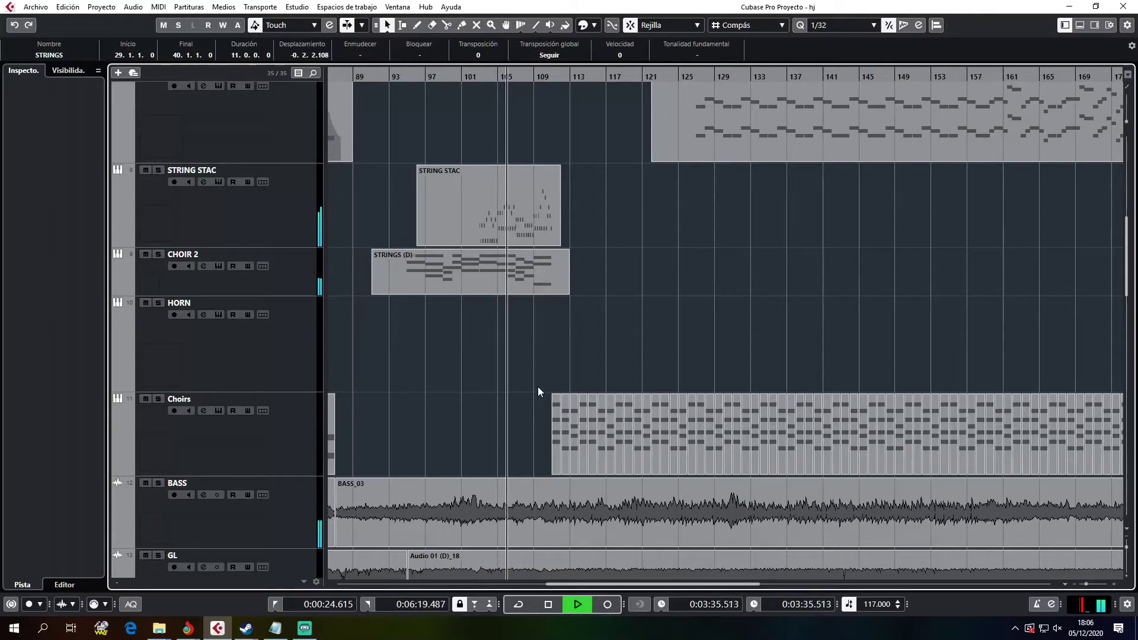
{"action": "left_click_drag", "start_coordinate": [566, 585], "coordinate": [583, 586]}
{"action": "scroll", "coordinate": [530, 338], "scroll_direction": "up", "scroll_amount": 2}
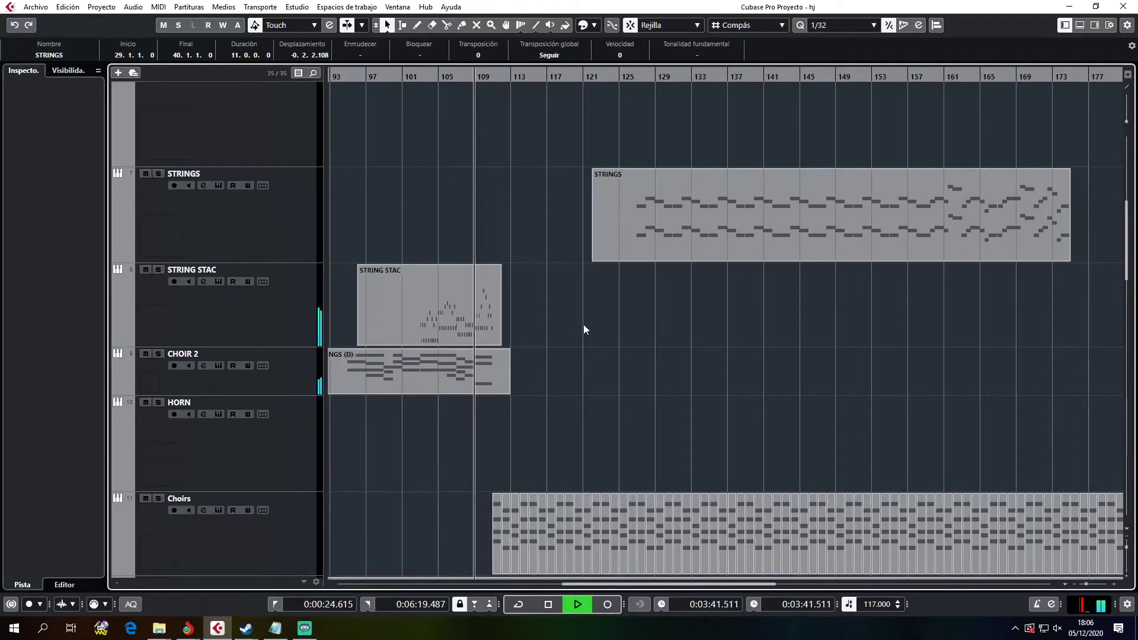
{"action": "scroll", "coordinate": [584, 323], "scroll_direction": "down", "scroll_amount": 4}
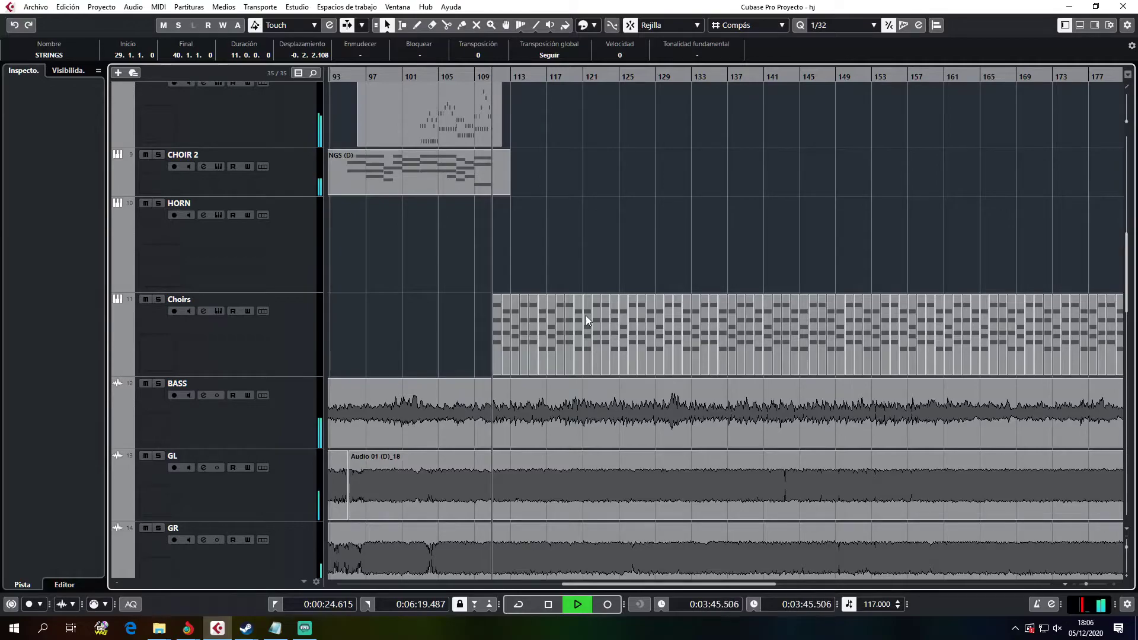
{"action": "scroll", "coordinate": [587, 317], "scroll_direction": "up", "scroll_amount": 2}
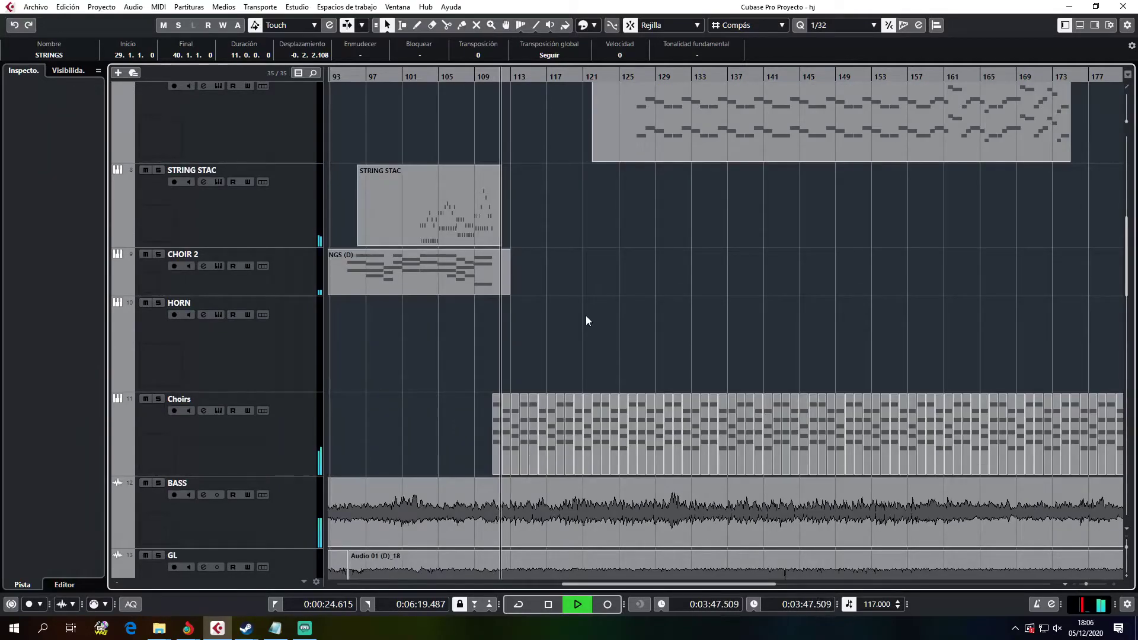
{"action": "scroll", "coordinate": [586, 320], "scroll_direction": "up", "scroll_amount": 2}
{"action": "scroll", "coordinate": [586, 320], "scroll_direction": "down", "scroll_amount": 2}
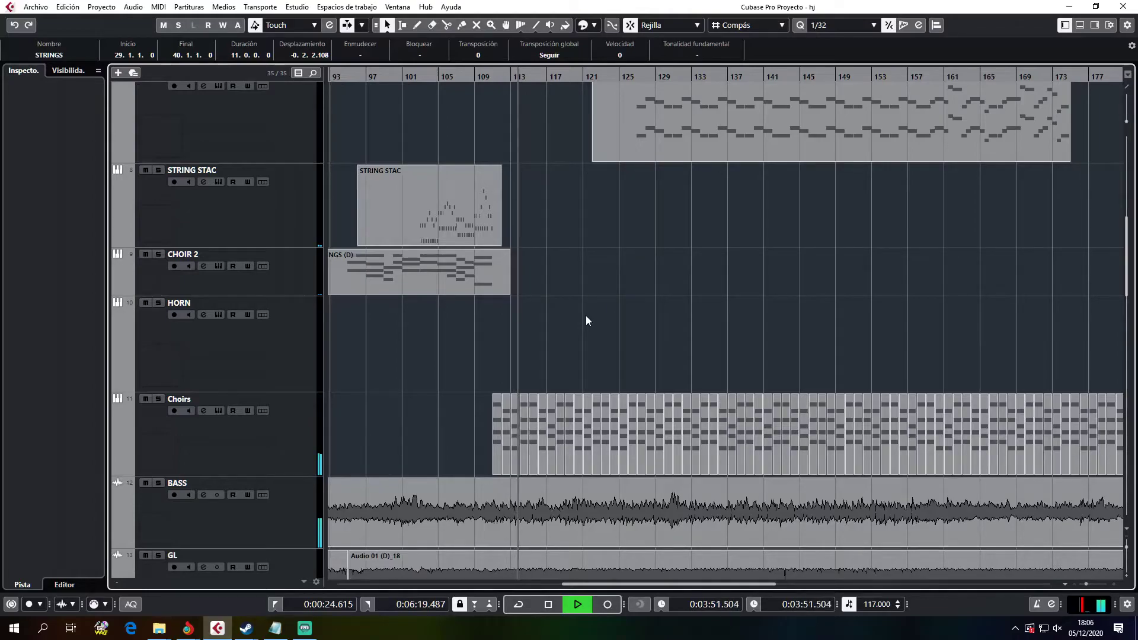
Step: Continue the full mix to about bar 120, briefly showing the MixConsole and closing it again
{"action": "left_click_drag", "start_coordinate": [652, 583], "coordinate": [659, 583]}
{"action": "scroll", "coordinate": [638, 328], "scroll_direction": "up", "scroll_amount": 2}
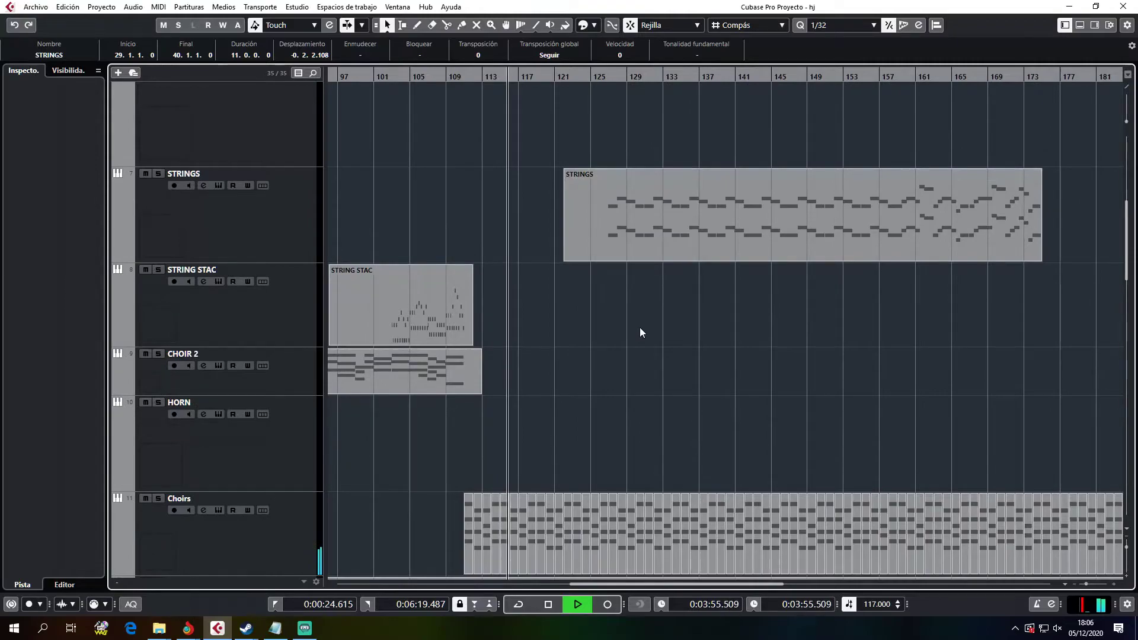
{"action": "scroll", "coordinate": [638, 331], "scroll_direction": "down", "scroll_amount": 2}
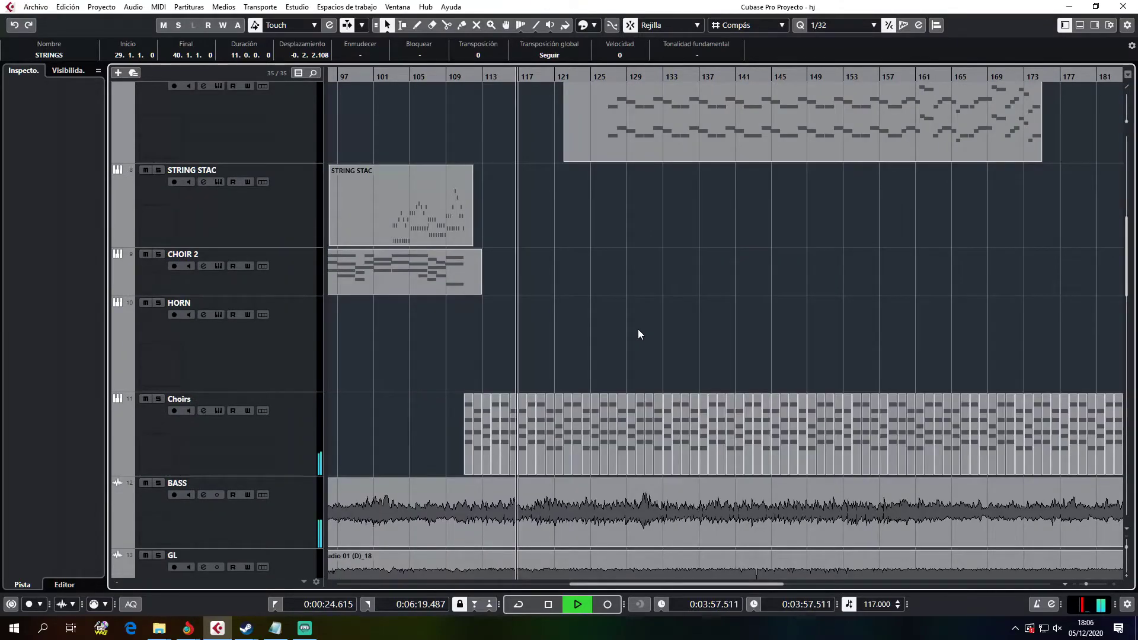
{"action": "scroll", "coordinate": [637, 329], "scroll_direction": "down", "scroll_amount": 4}
{"action": "key", "text": "F3"}
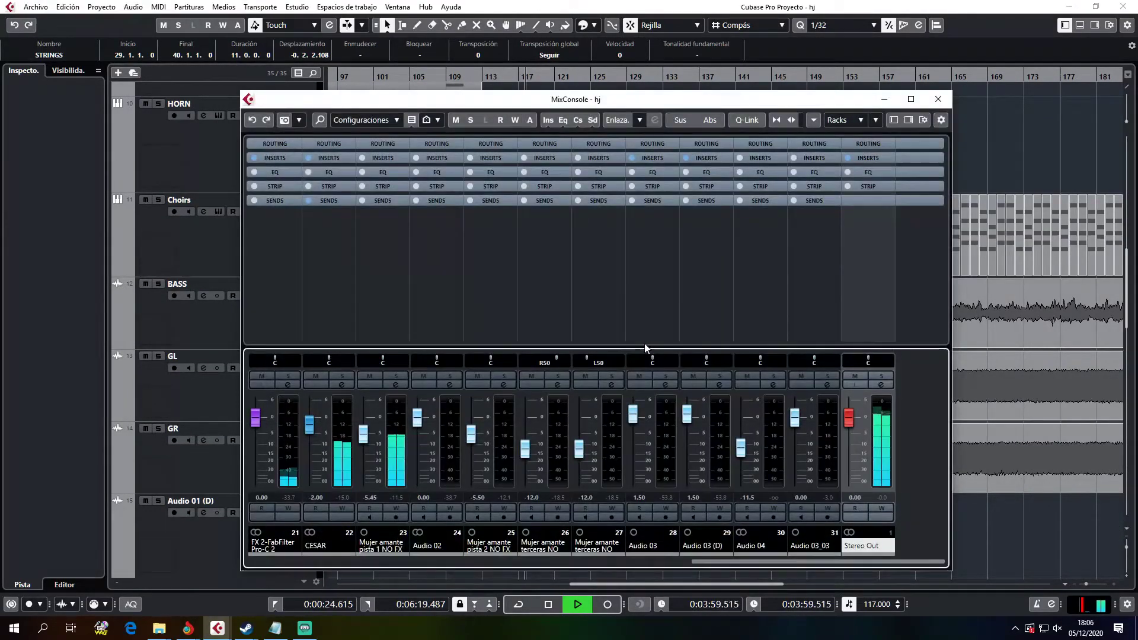
{"action": "key", "text": "F3"}
{"action": "scroll", "coordinate": [665, 329], "scroll_direction": "up", "scroll_amount": 6}
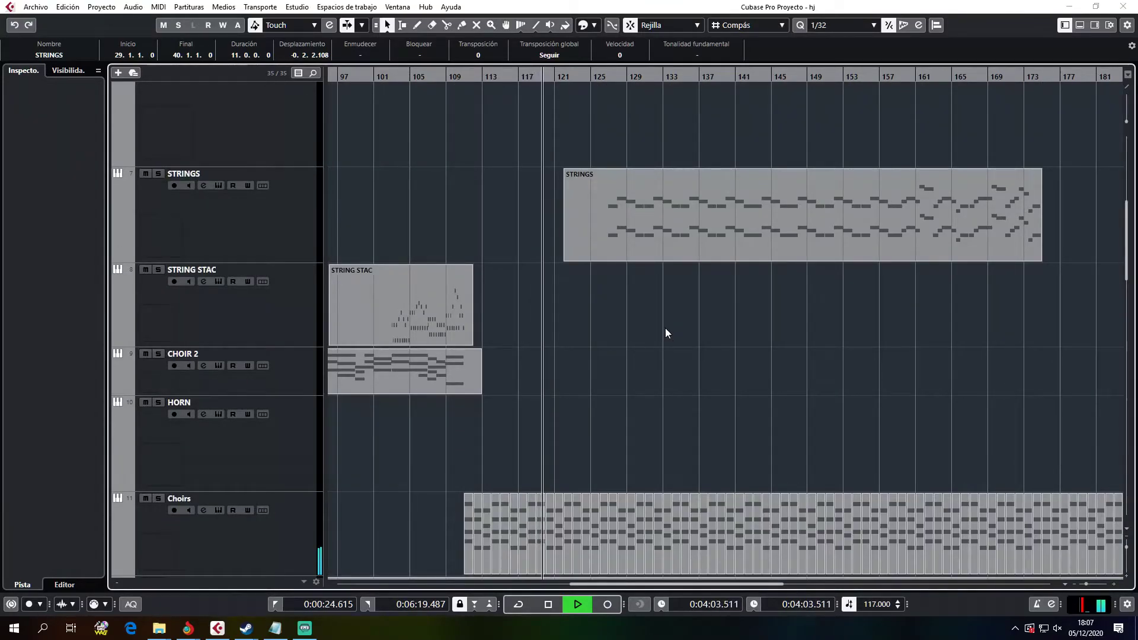
Step: Play the full mix to about bar 123, reviewing the tracks from the group channels up to the LEAD clips
{"action": "scroll", "coordinate": [665, 328], "scroll_direction": "down", "scroll_amount": 8}
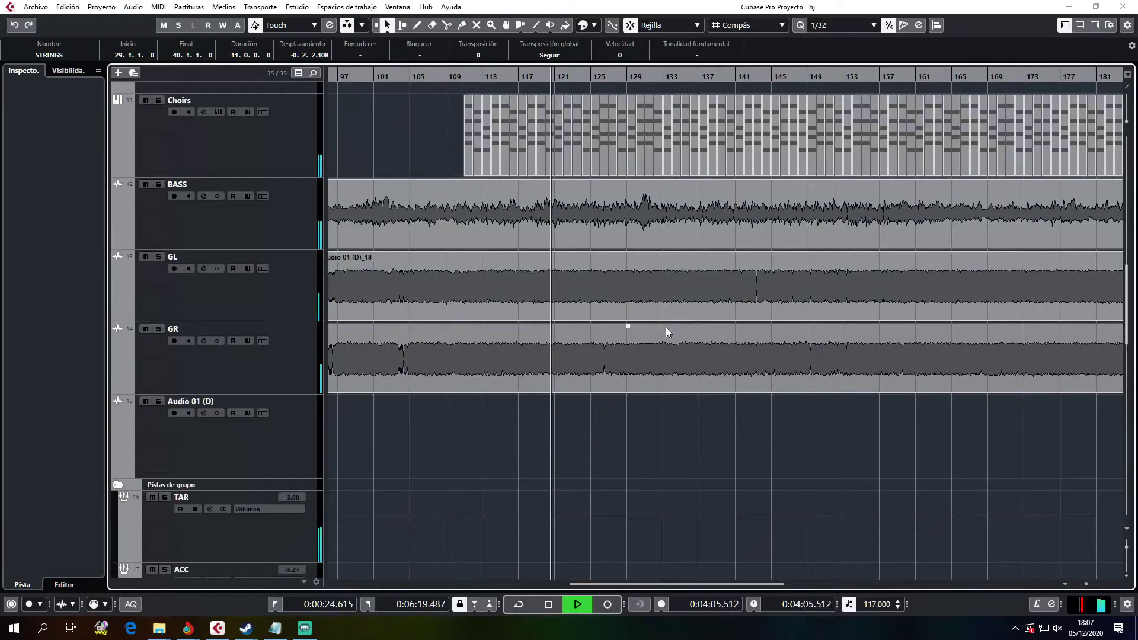
{"action": "scroll", "coordinate": [666, 328], "scroll_direction": "up", "scroll_amount": 5}
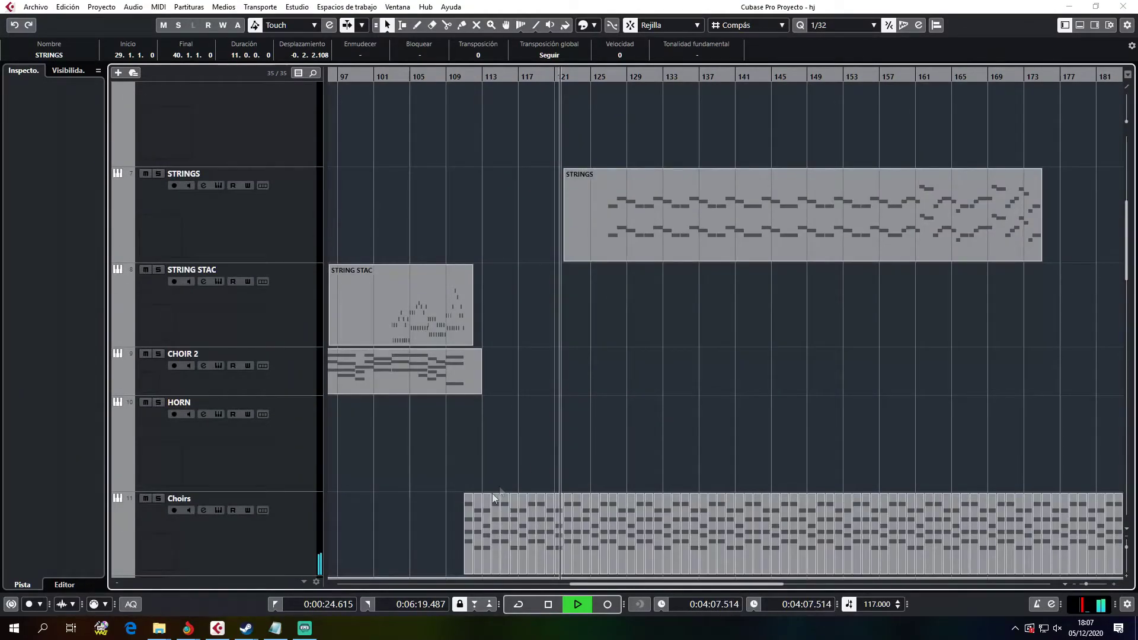
{"action": "scroll", "coordinate": [587, 476], "scroll_direction": "right", "scroll_amount": 2}
{"action": "scroll", "coordinate": [455, 269], "scroll_direction": "up", "scroll_amount": 4}
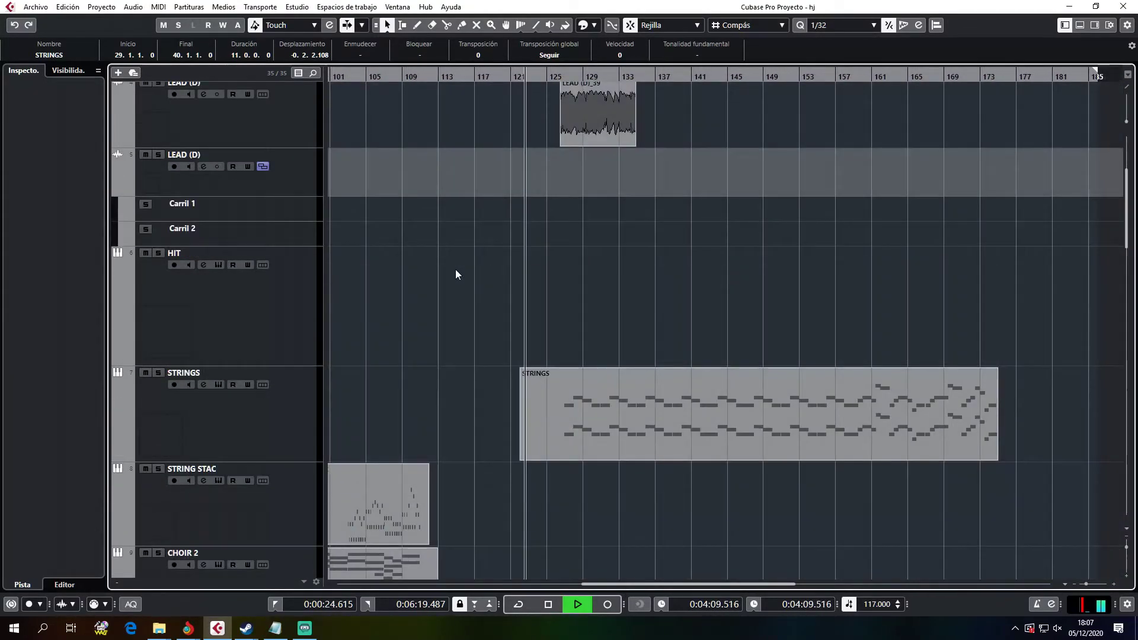
{"action": "scroll", "coordinate": [505, 254], "scroll_direction": "up", "scroll_amount": 2}
{"action": "scroll", "coordinate": [513, 258], "scroll_direction": "up", "scroll_amount": 2}
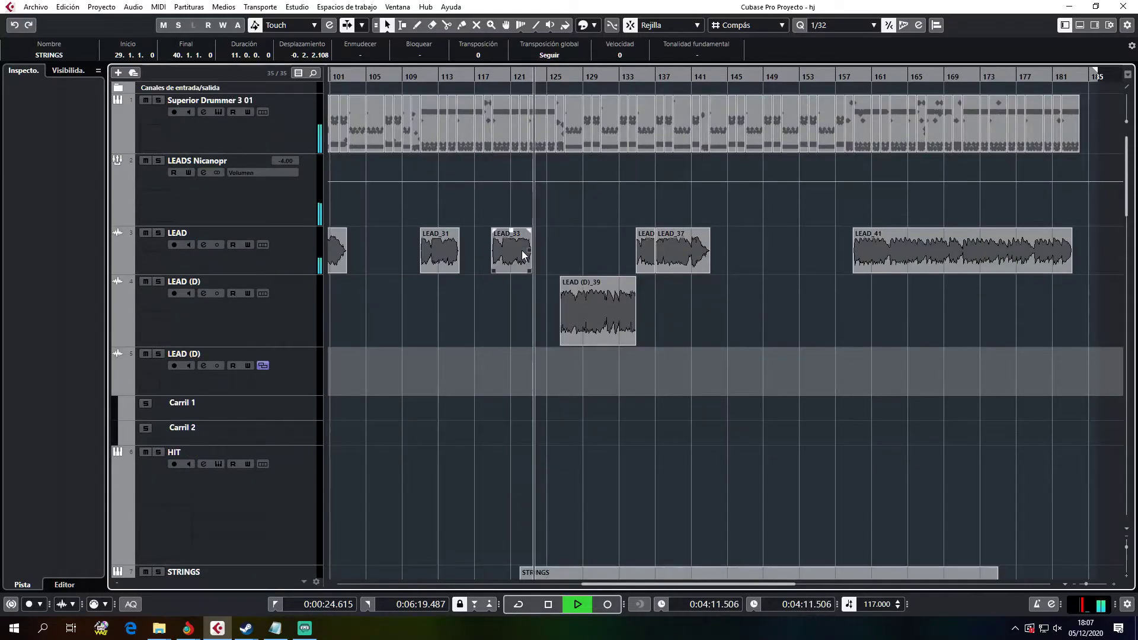
Step: Solo the Superior Drummer 3 01 track, add BASS, GL and GR to the solo, and clear all solos
{"action": "left_click", "coordinate": [158, 107]}
{"action": "scroll", "coordinate": [190, 145], "scroll_direction": "down", "scroll_amount": 3}
{"action": "scroll", "coordinate": [166, 237], "scroll_direction": "down", "scroll_amount": 2}
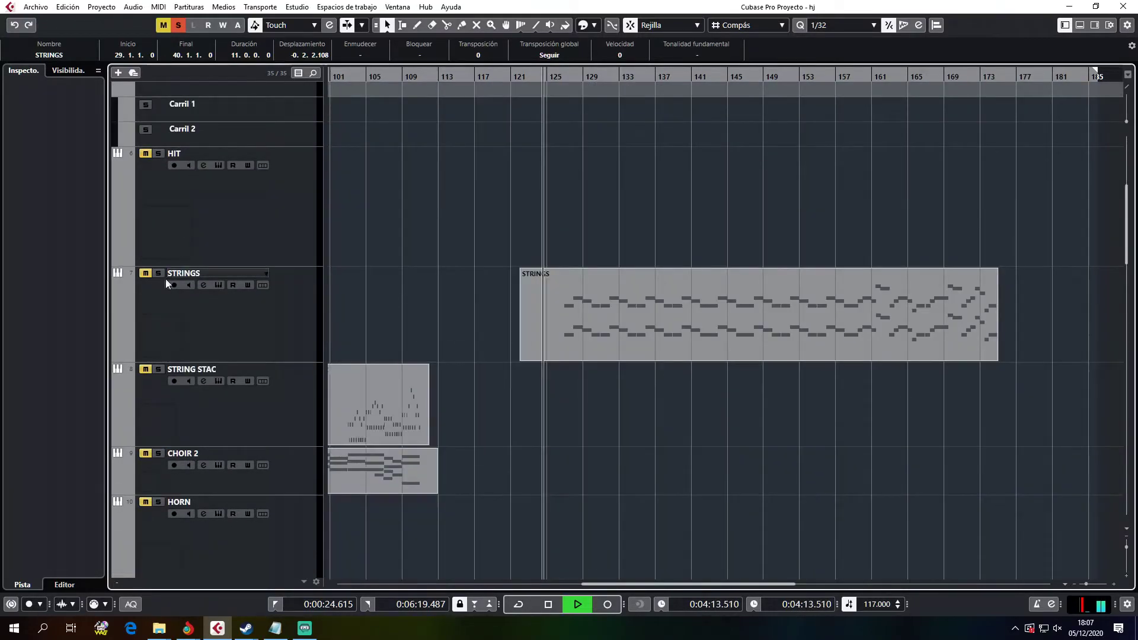
{"action": "scroll", "coordinate": [237, 271], "scroll_direction": "down", "scroll_amount": 5}
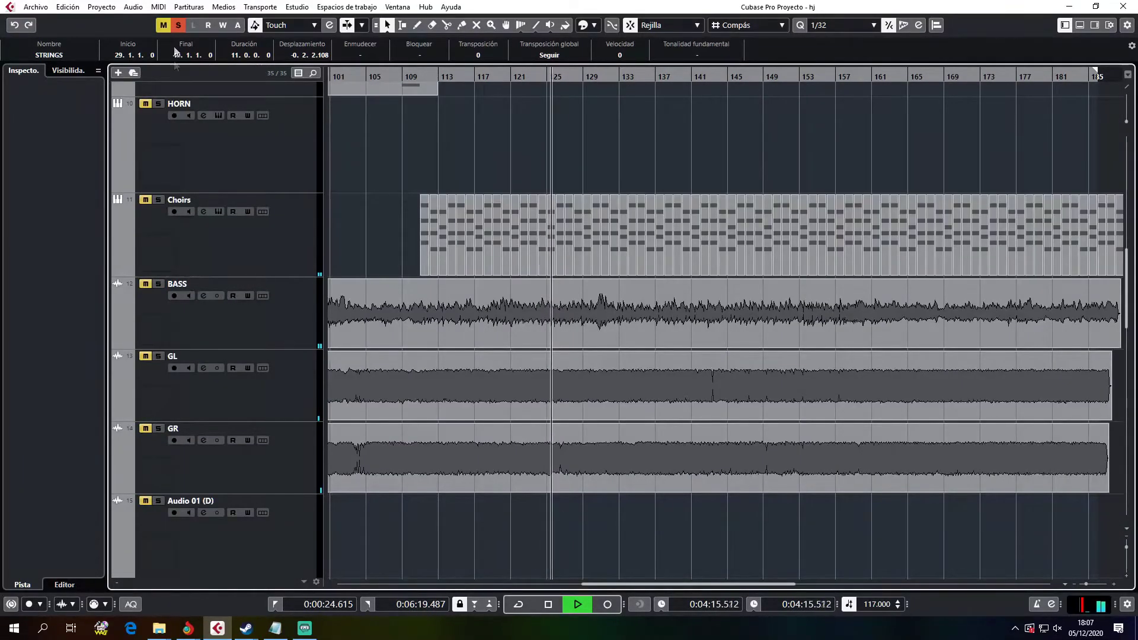
{"action": "left_click", "coordinate": [158, 284]}
{"action": "left_click", "coordinate": [158, 356]}
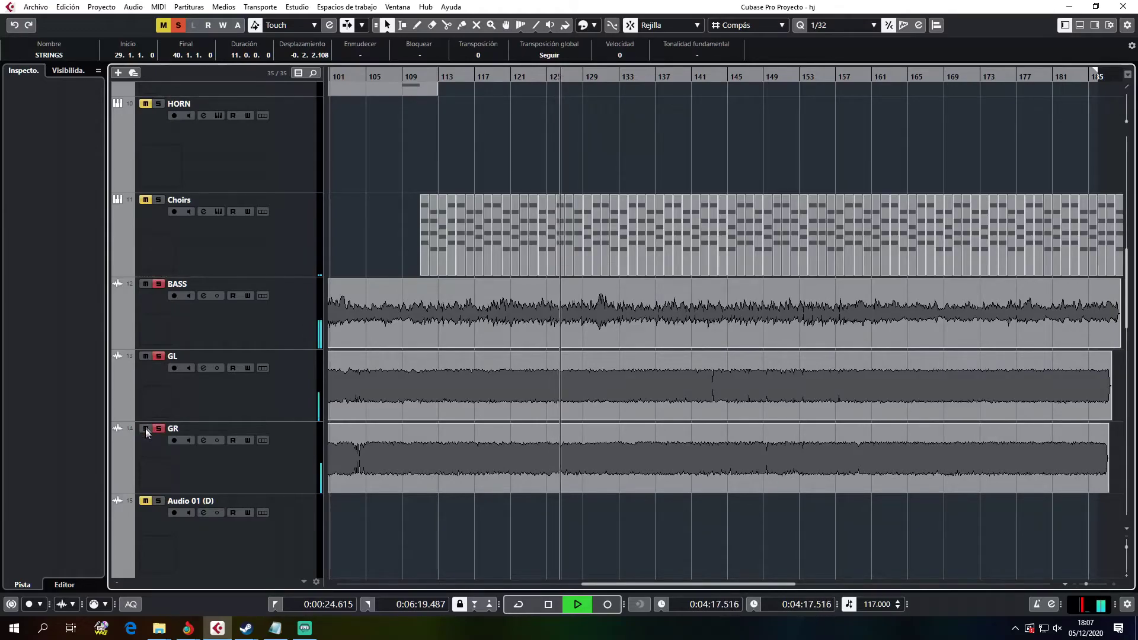
{"action": "left_click", "coordinate": [178, 24]}
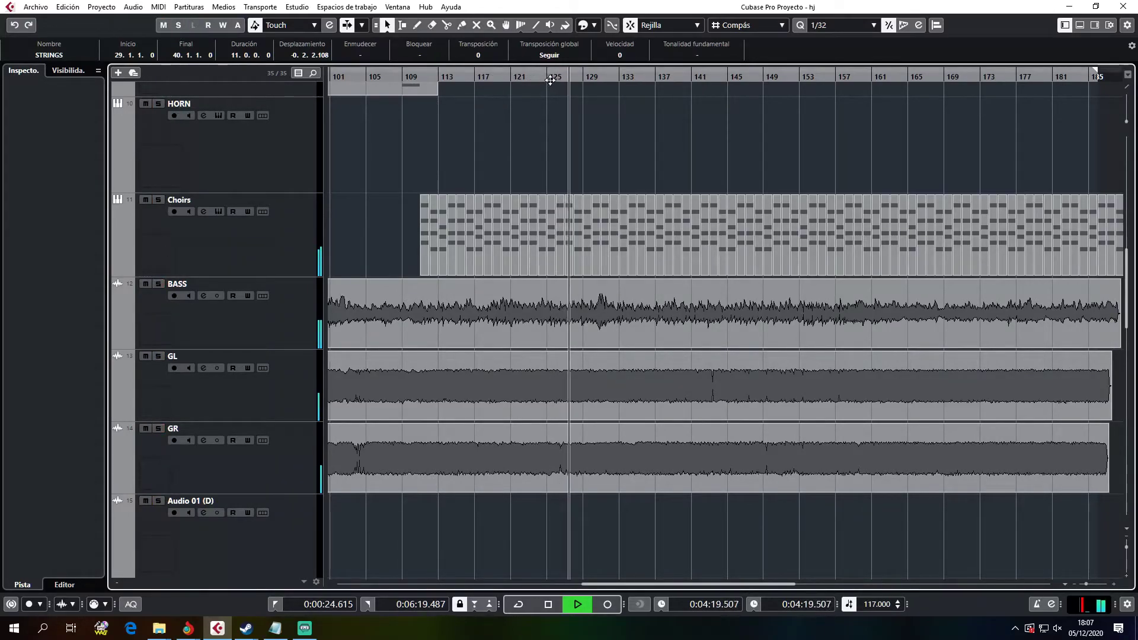
Step: Replay the full mix from about bar 125, follow the STRINGS part, and stop at about bar 129
{"action": "key", "text": "space"}
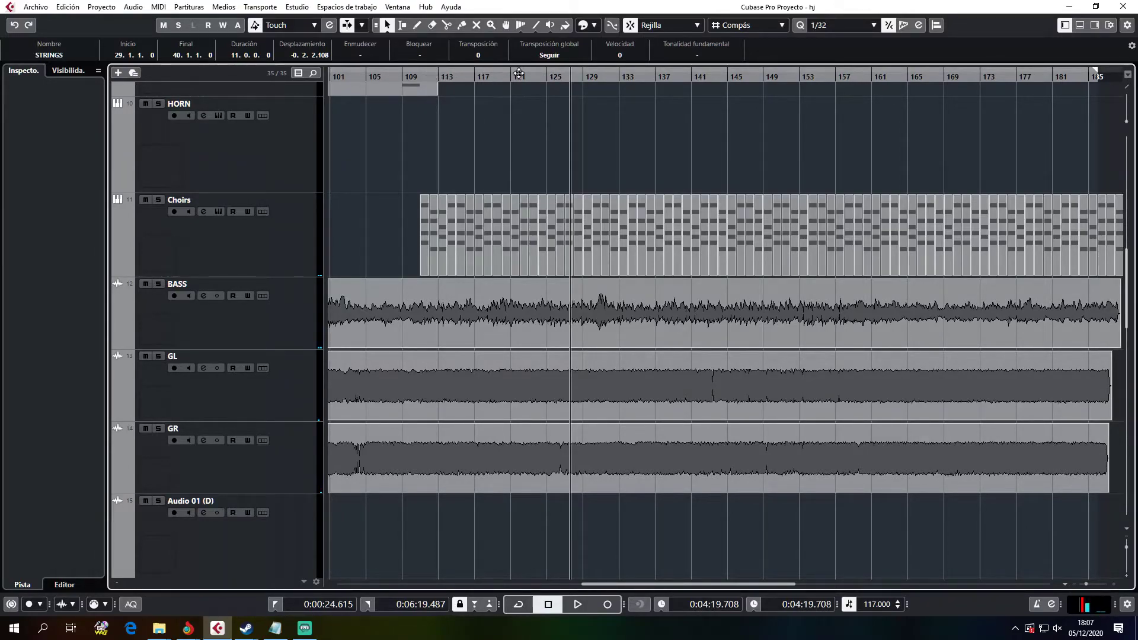
{"action": "left_click", "coordinate": [548, 76]}
{"action": "key", "text": "space"}
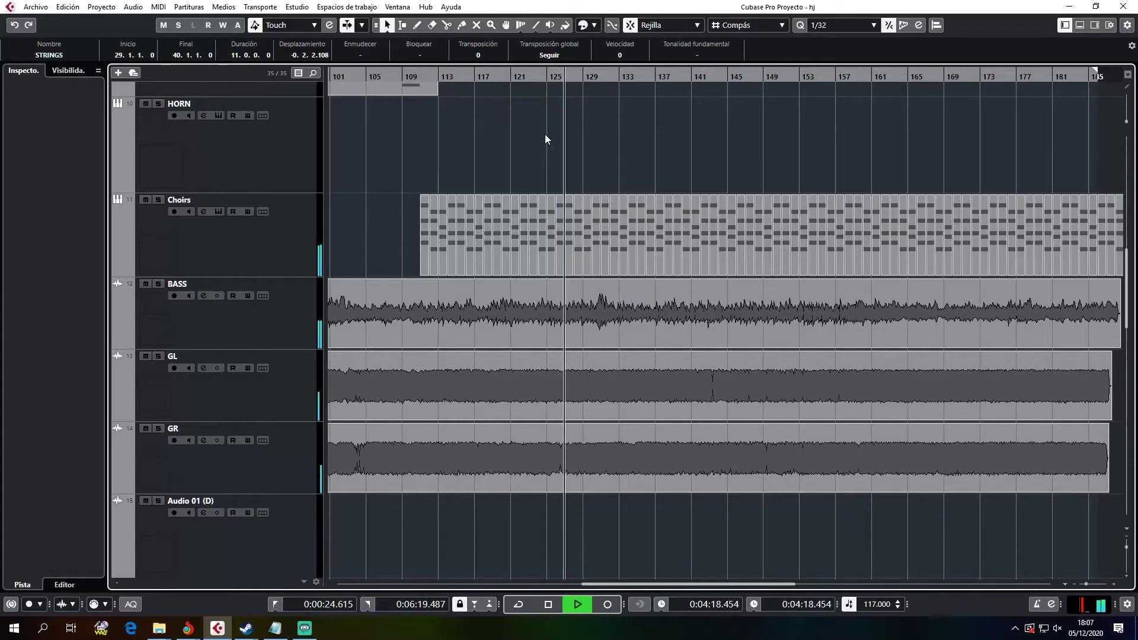
{"action": "scroll", "coordinate": [545, 136], "scroll_direction": "down", "scroll_amount": 6}
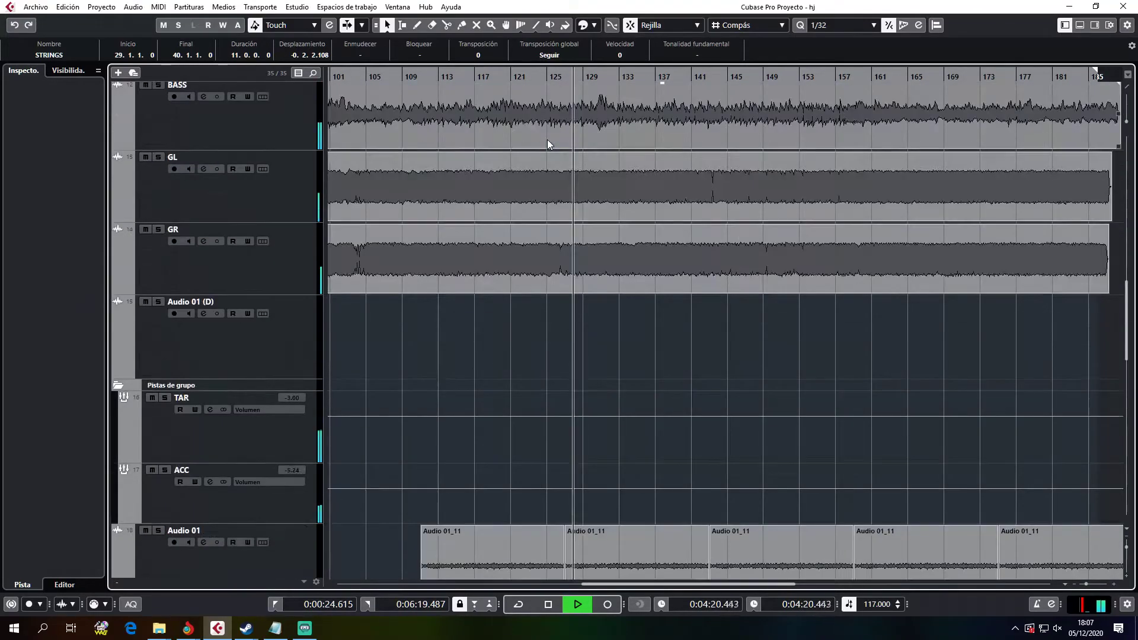
{"action": "scroll", "coordinate": [547, 140], "scroll_direction": "up", "scroll_amount": 6}
{"action": "scroll", "coordinate": [547, 140], "scroll_direction": "up", "scroll_amount": 3}
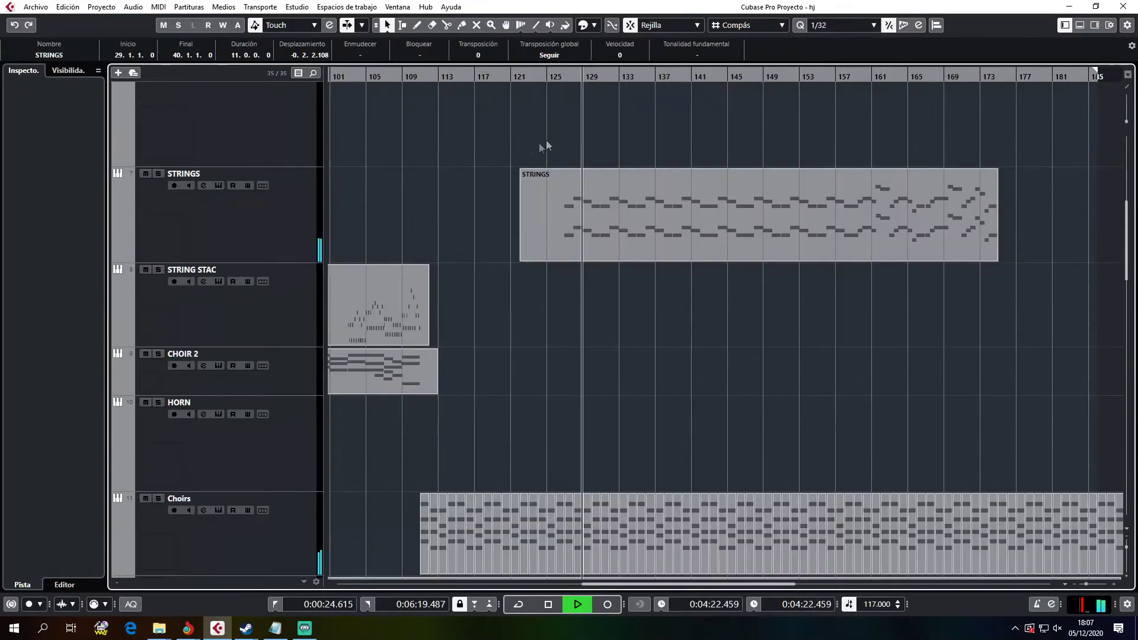
{"action": "key", "text": "space"}
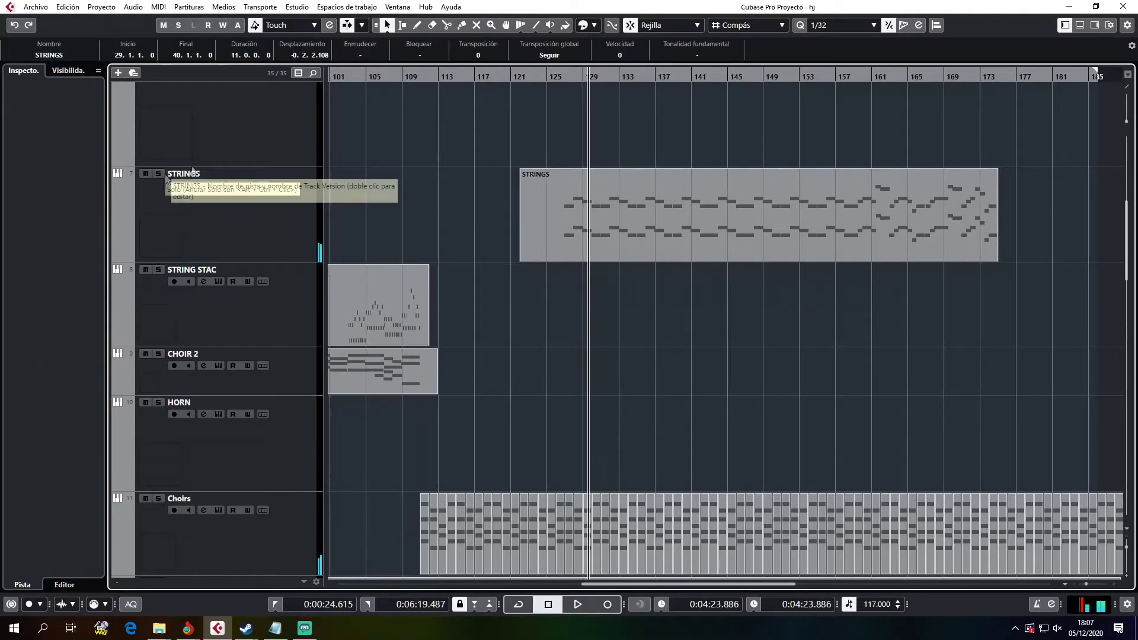
Step: Play the STRINGS track soloed from about bar 125, and clear the solo during playback
{"action": "left_click", "coordinate": [556, 76]}
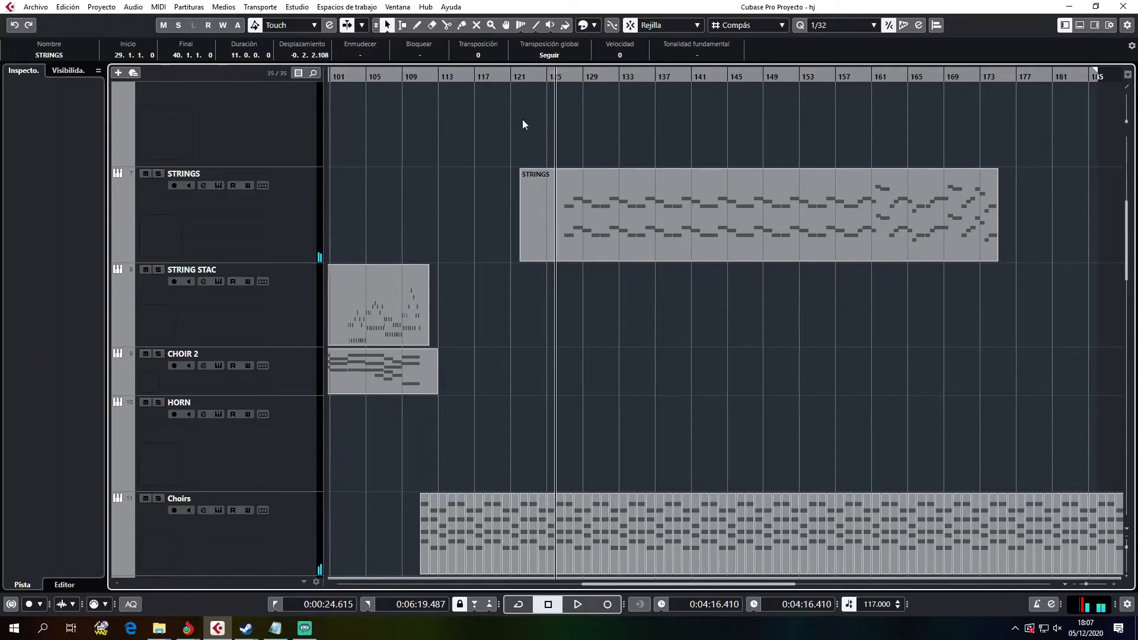
{"action": "left_click", "coordinate": [159, 174]}
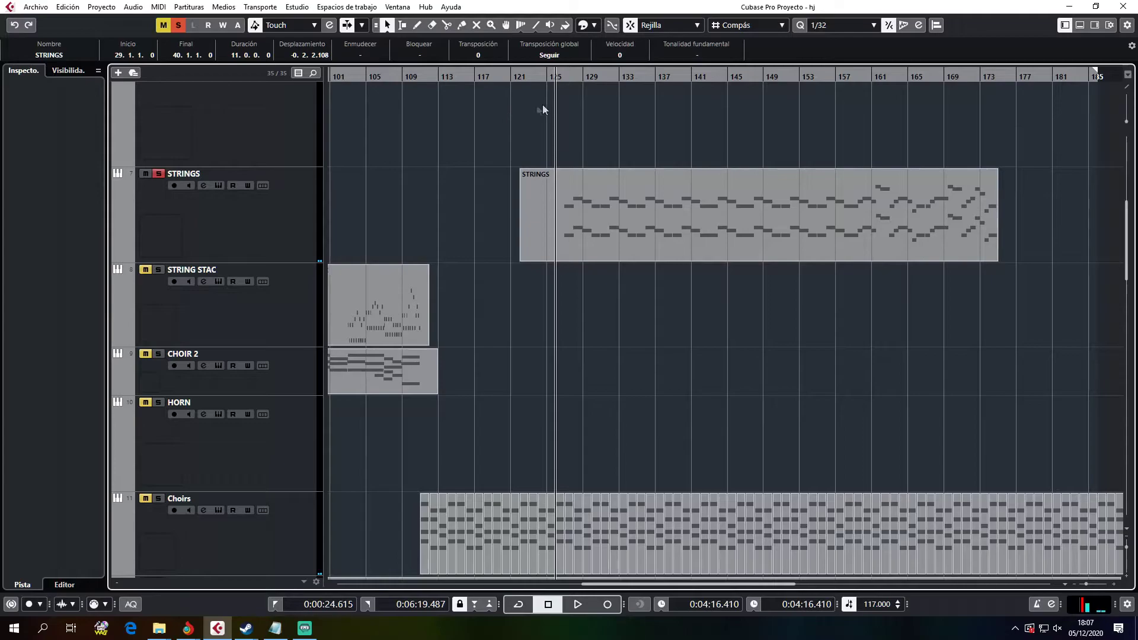
{"action": "key", "text": "space"}
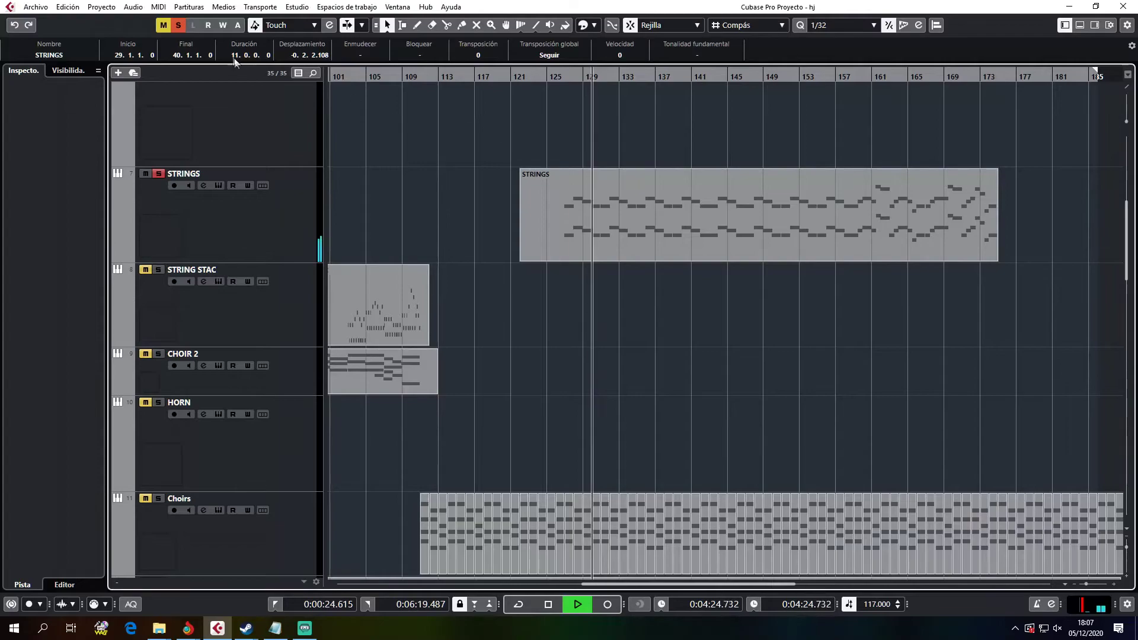
{"action": "left_click", "coordinate": [178, 25]}
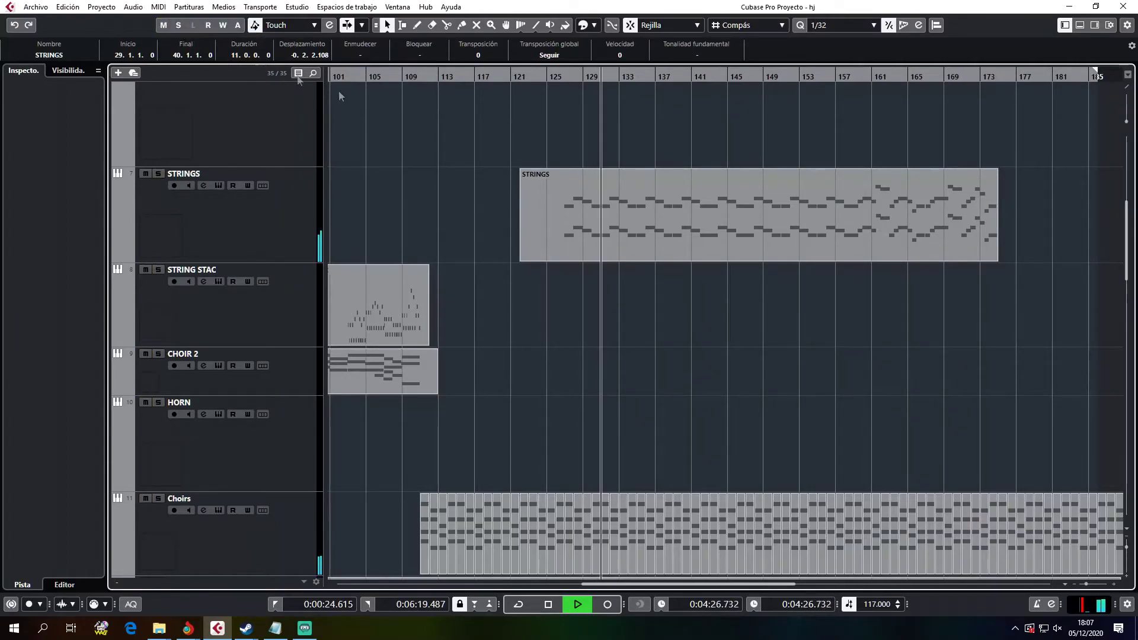
Step: Replay the full mix from about bar 125 to bar 145, following the STRINGS, LEAD, Choirs, BASS and guitar tracks
{"action": "left_click", "coordinate": [560, 77]}
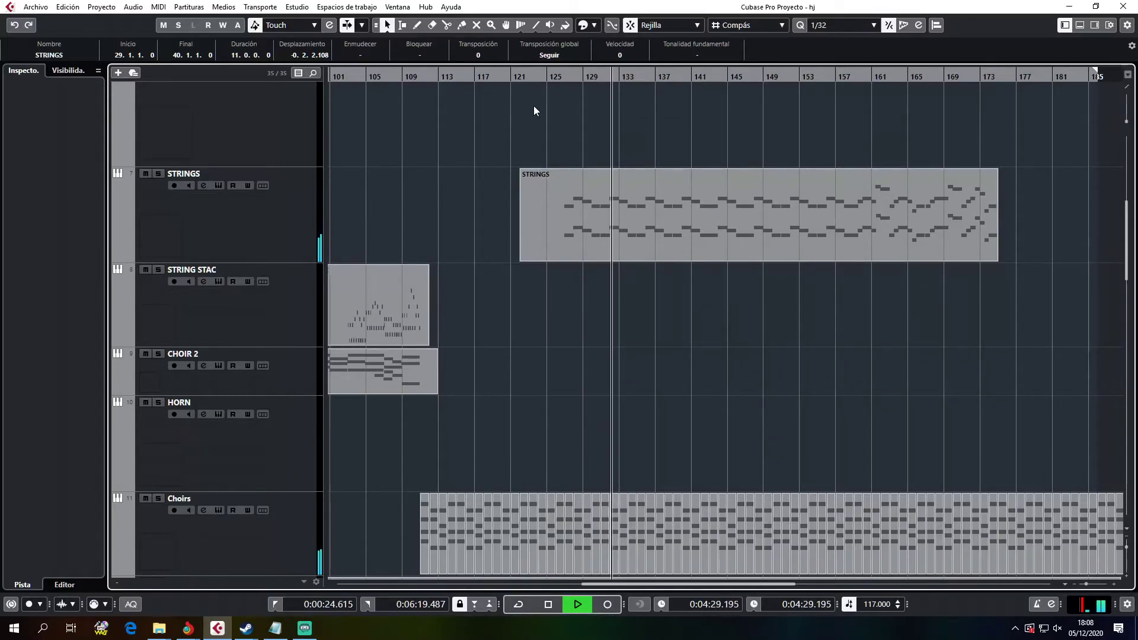
{"action": "left_click_drag", "start_coordinate": [664, 584], "coordinate": [695, 590]}
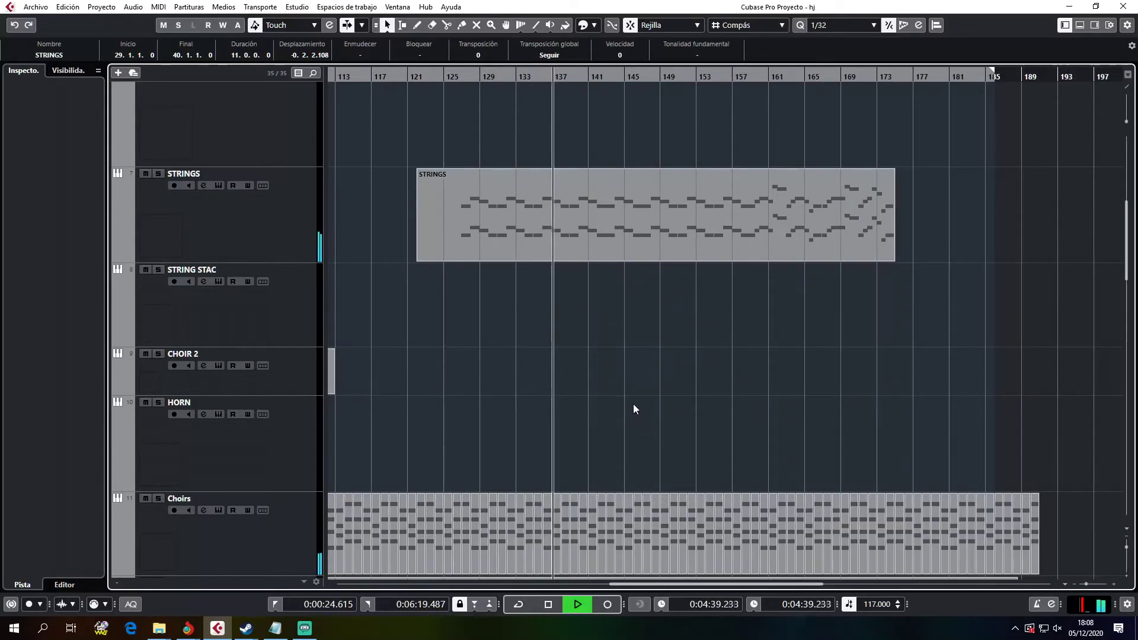
{"action": "scroll", "coordinate": [633, 397], "scroll_direction": "up", "scroll_amount": 2}
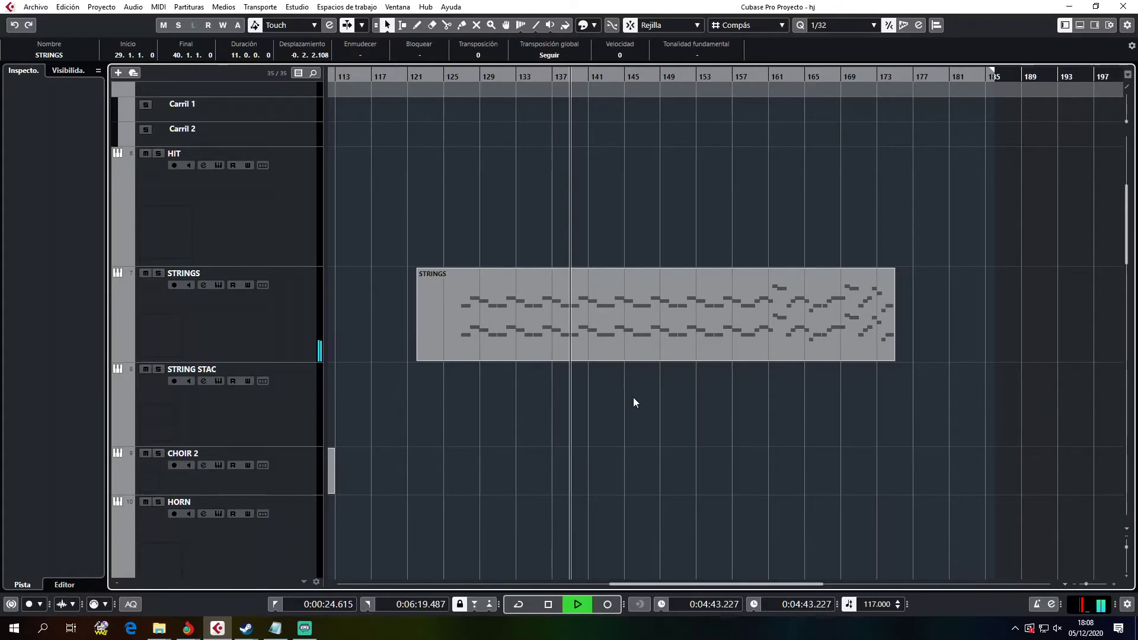
{"action": "scroll", "coordinate": [633, 402], "scroll_direction": "down", "scroll_amount": 5}
{"action": "scroll", "coordinate": [633, 405], "scroll_direction": "down", "scroll_amount": 6}
{"action": "scroll", "coordinate": [633, 405], "scroll_direction": "down", "scroll_amount": 2}
{"action": "scroll", "coordinate": [633, 401], "scroll_direction": "down", "scroll_amount": 2}
{"action": "scroll", "coordinate": [632, 403], "scroll_direction": "up", "scroll_amount": 15}
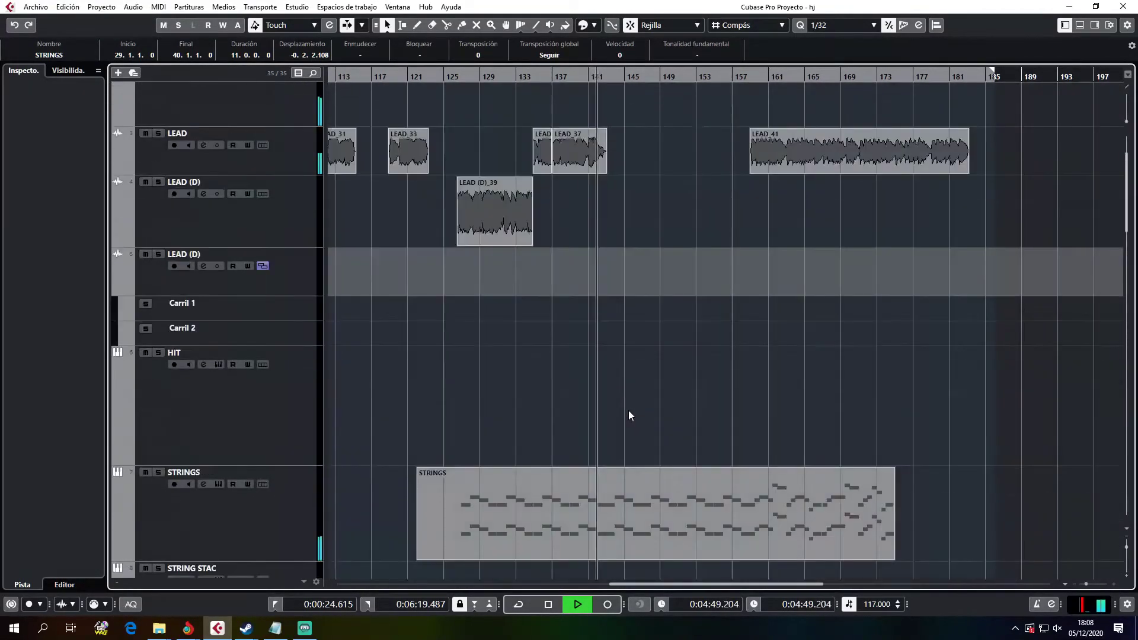
{"action": "scroll", "coordinate": [629, 410], "scroll_direction": "down", "scroll_amount": 5}
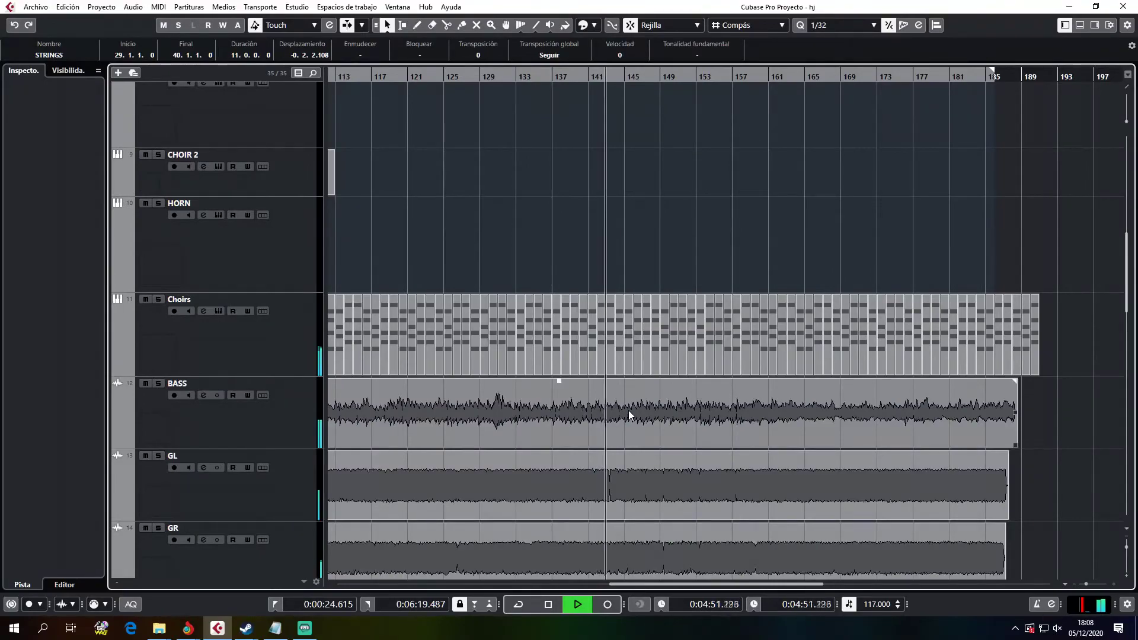
{"action": "scroll", "coordinate": [629, 410], "scroll_direction": "up", "scroll_amount": 3}
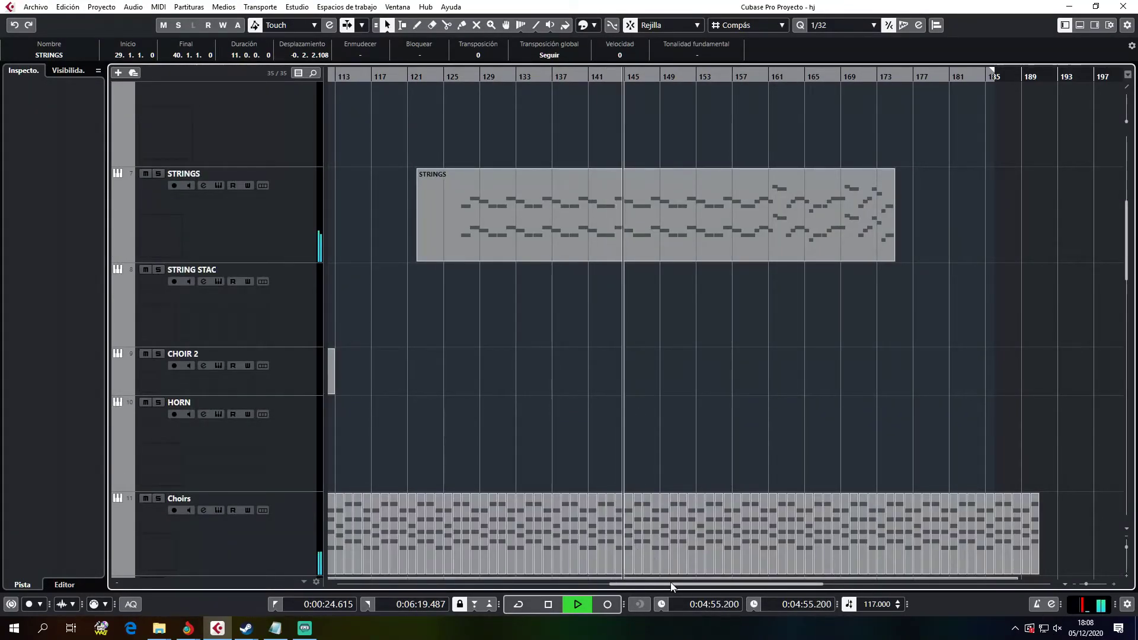
Step: Continue the full mix to about bar 153, reviewing the tracks from Choirs down to the Mujer amante vocal tracks
{"action": "scroll", "coordinate": [671, 586], "scroll_direction": "right", "scroll_amount": 2}
{"action": "scroll", "coordinate": [681, 368], "scroll_direction": "down", "scroll_amount": 2}
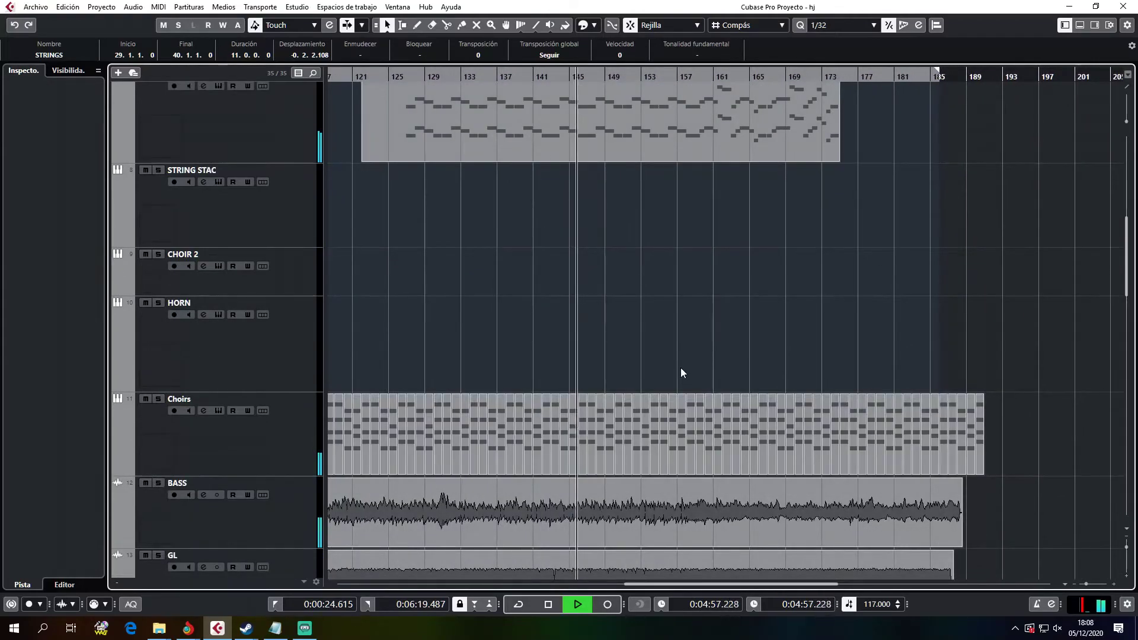
{"action": "scroll", "coordinate": [681, 369], "scroll_direction": "down", "scroll_amount": 3}
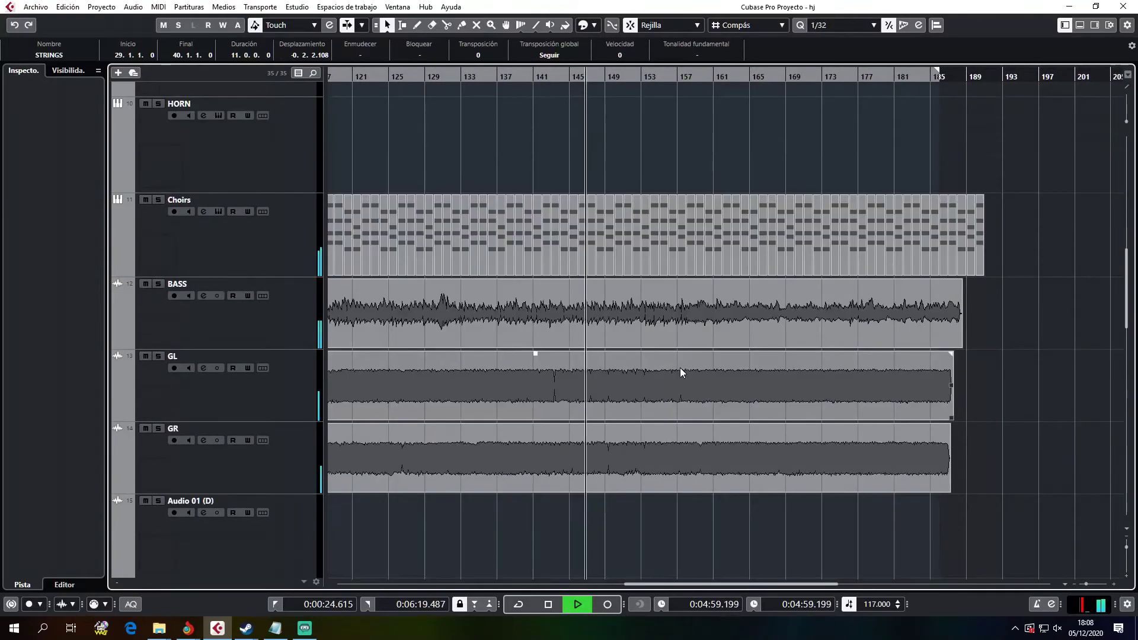
{"action": "scroll", "coordinate": [664, 364], "scroll_direction": "down", "scroll_amount": 4}
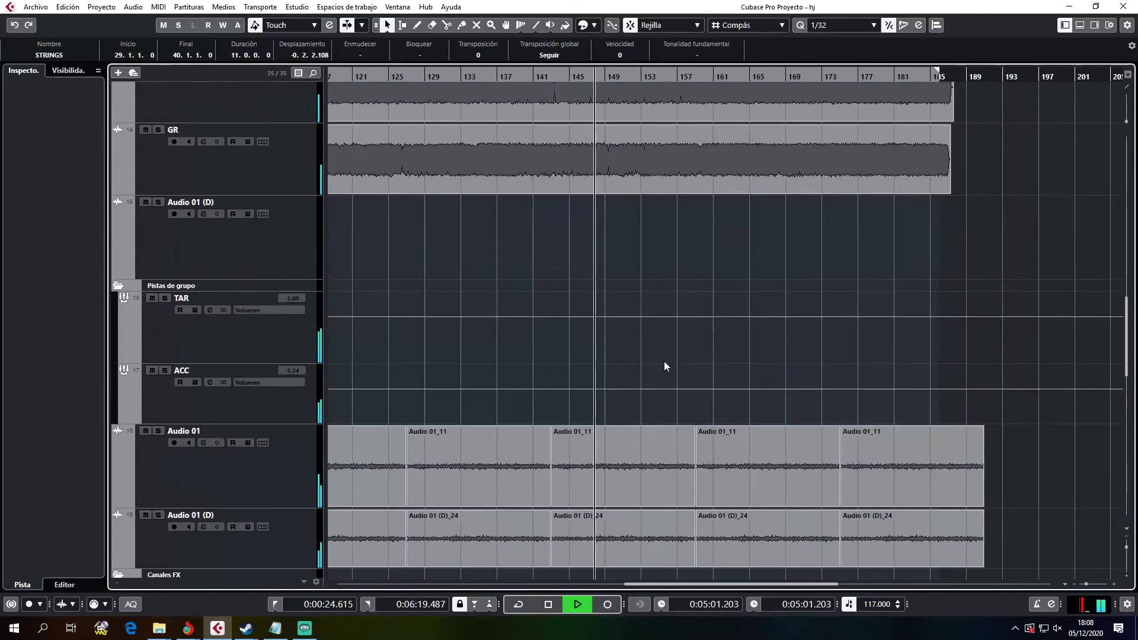
{"action": "scroll", "coordinate": [664, 365], "scroll_direction": "down", "scroll_amount": 7}
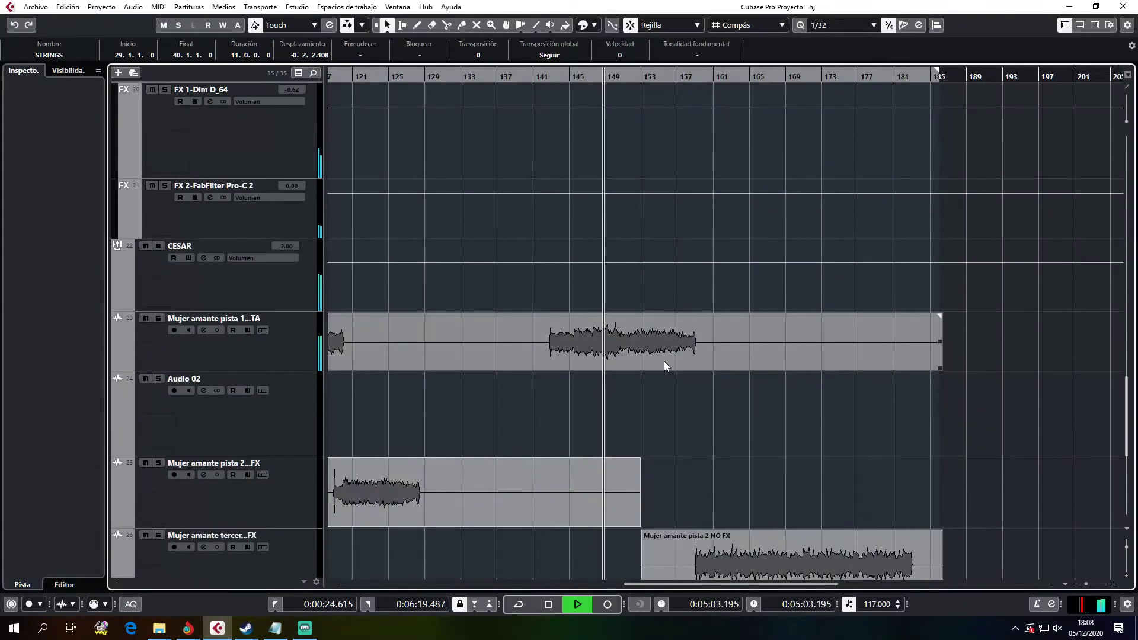
{"action": "scroll", "coordinate": [664, 363], "scroll_direction": "down", "scroll_amount": 1}
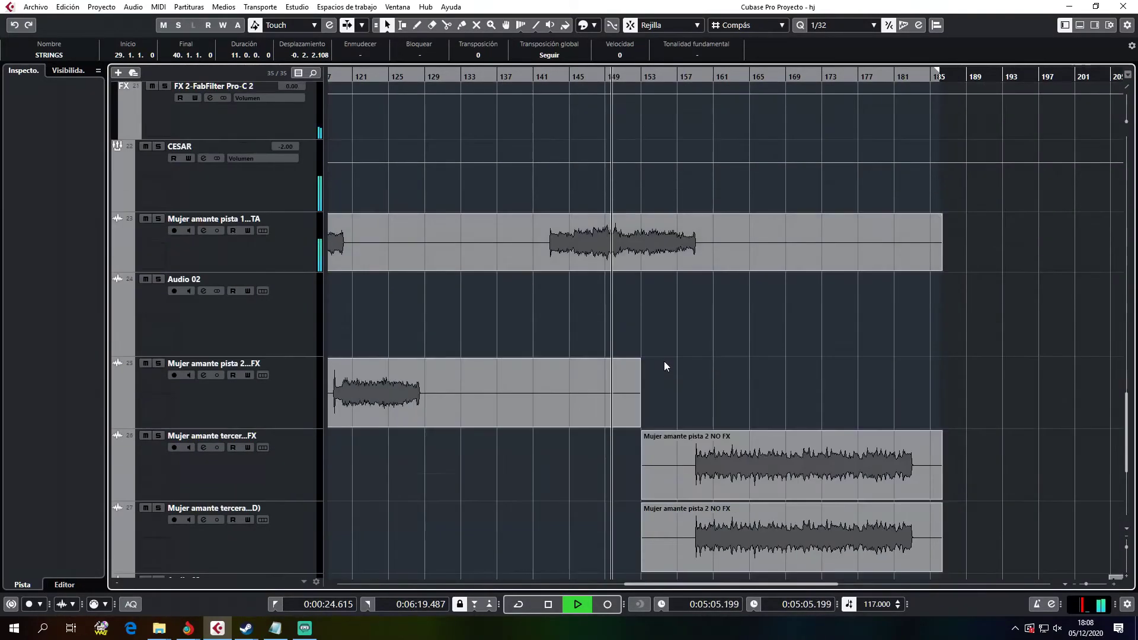
{"action": "scroll", "coordinate": [665, 363], "scroll_direction": "down", "scroll_amount": 1}
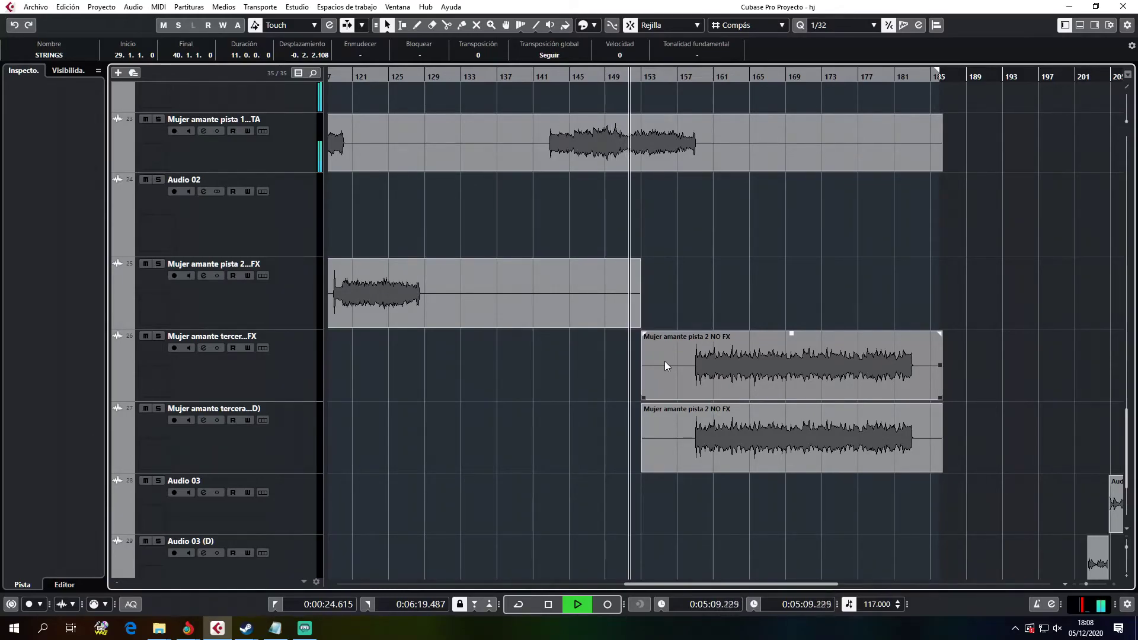
{"action": "scroll", "coordinate": [665, 361], "scroll_direction": "up", "scroll_amount": 8}
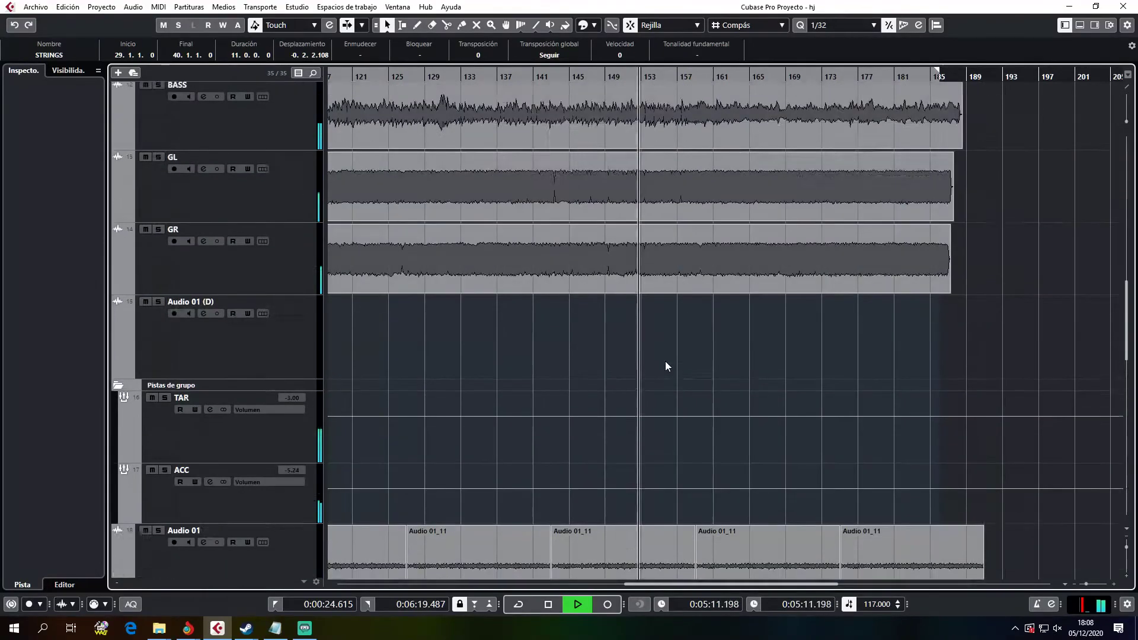
Step: Play the full mix on to about bar 160, comparing the STRINGS part with the LEAD clips, and stop playback
{"action": "scroll", "coordinate": [665, 362], "scroll_direction": "up", "scroll_amount": 6}
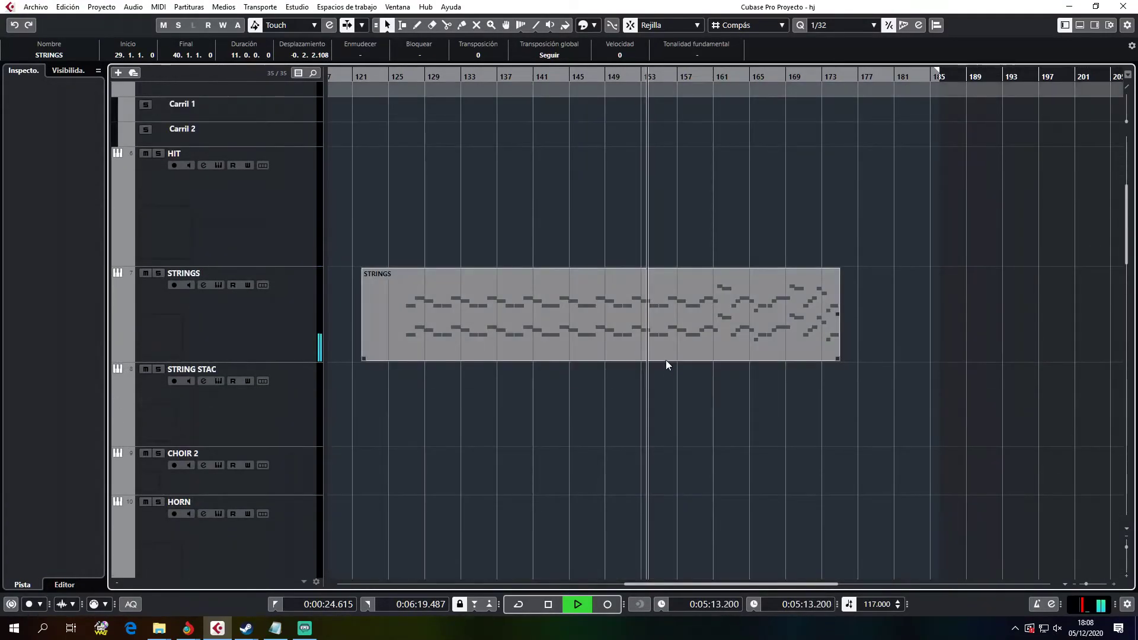
{"action": "scroll", "coordinate": [665, 361], "scroll_direction": "up", "scroll_amount": 2}
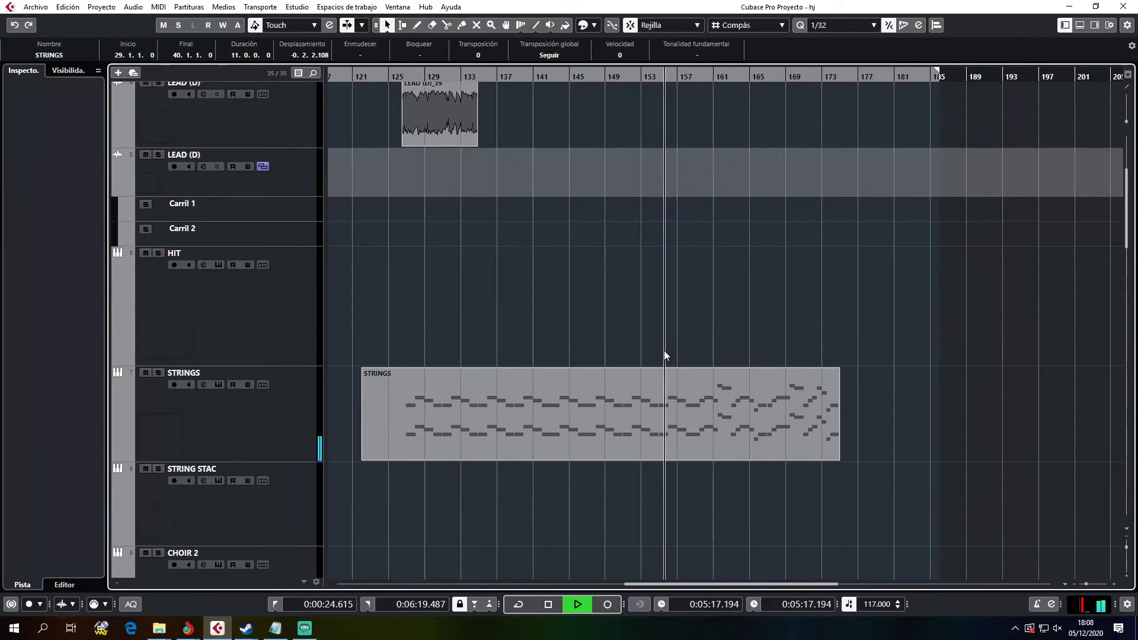
{"action": "scroll", "coordinate": [663, 349], "scroll_direction": "down", "scroll_amount": 2}
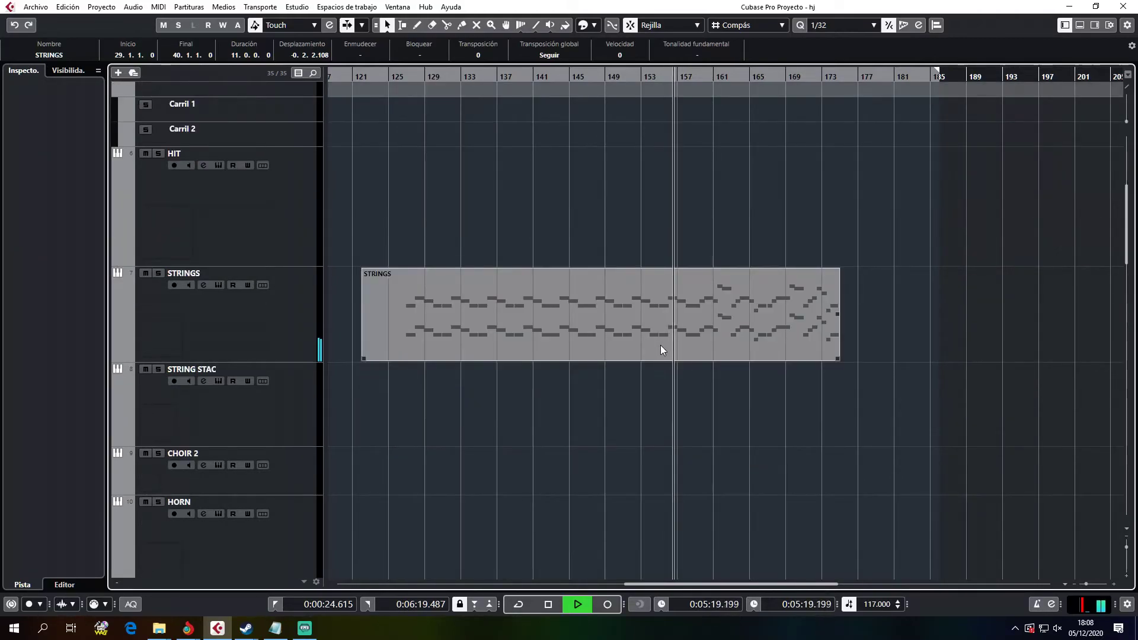
{"action": "scroll", "coordinate": [667, 339], "scroll_direction": "up", "scroll_amount": 4}
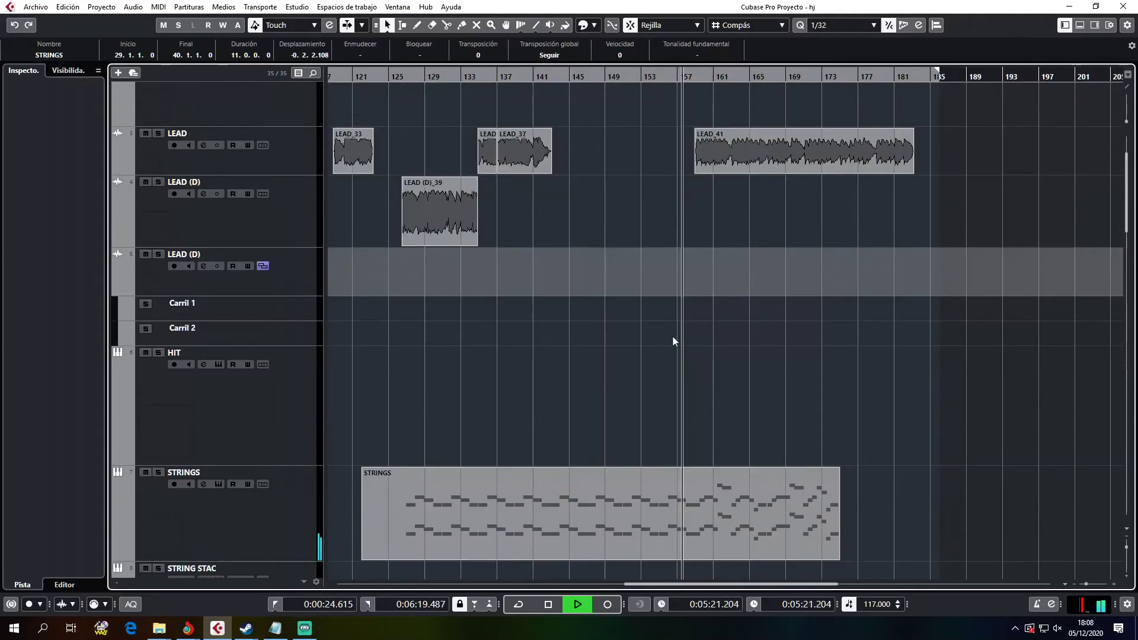
{"action": "scroll", "coordinate": [674, 335], "scroll_direction": "up", "scroll_amount": 2}
{"action": "scroll", "coordinate": [676, 334], "scroll_direction": "down", "scroll_amount": 6}
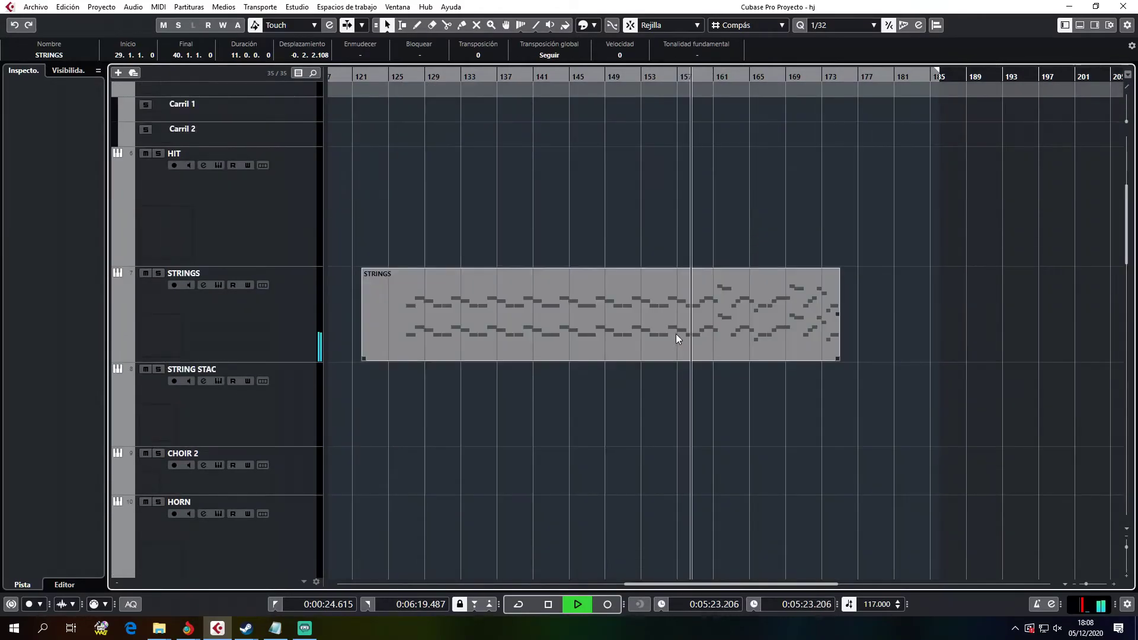
{"action": "scroll", "coordinate": [676, 334], "scroll_direction": "down", "scroll_amount": 2}
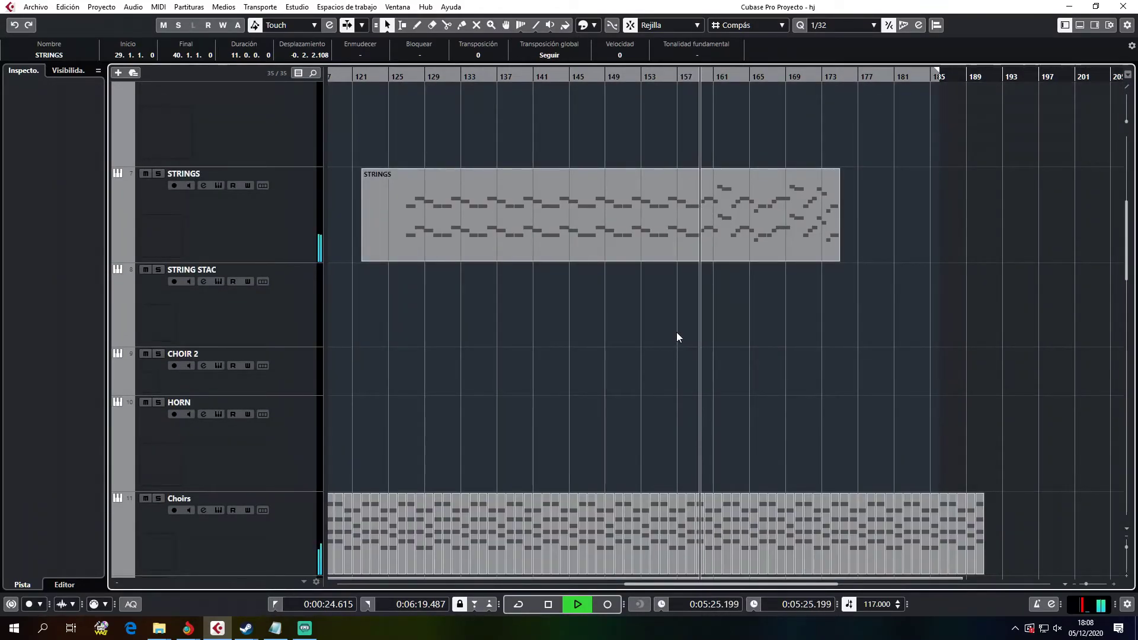
{"action": "key", "text": "space"}
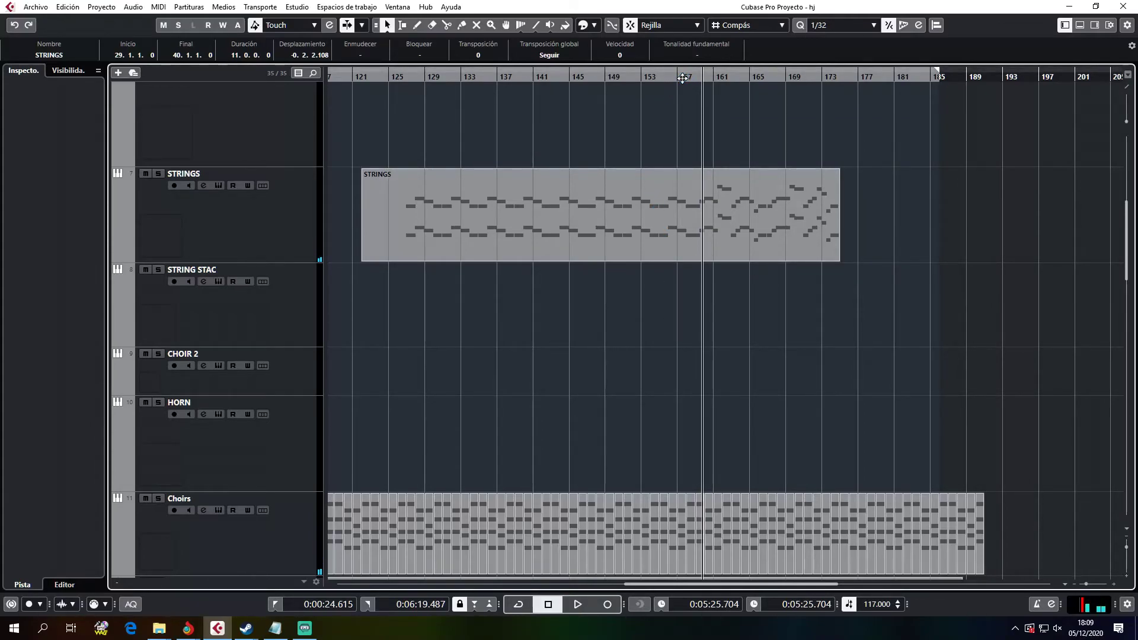
Step: Solo the drum track, play from about bar 158, and add BASS to the solo
{"action": "left_click", "coordinate": [685, 78]}
{"action": "scroll", "coordinate": [699, 118], "scroll_direction": "up", "scroll_amount": 8}
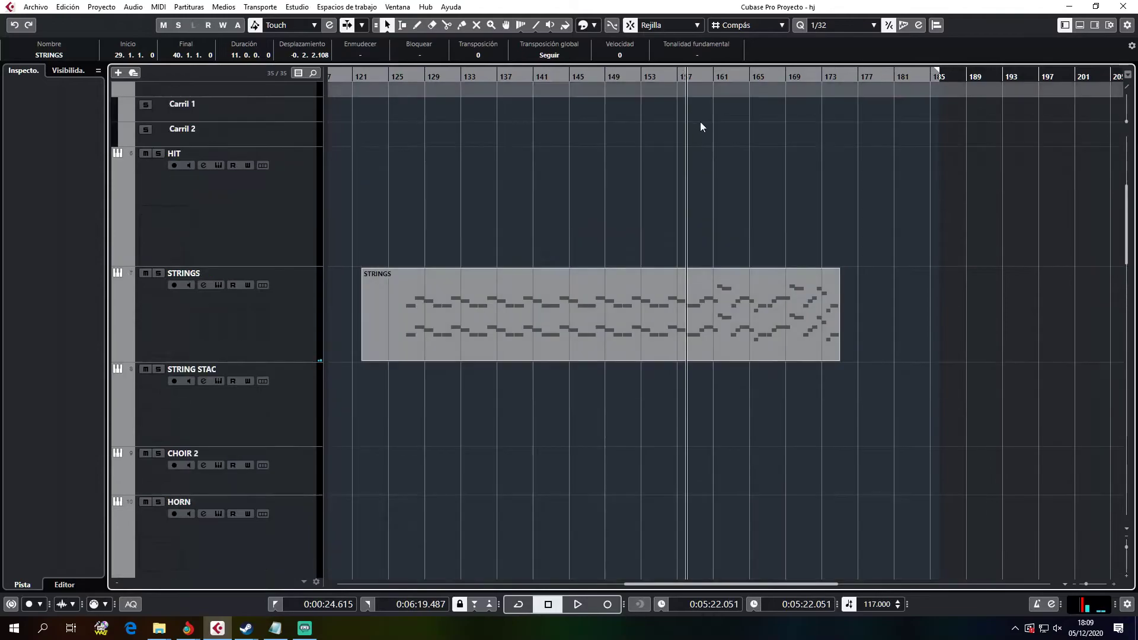
{"action": "left_click", "coordinate": [159, 102]}
{"action": "key", "text": "space"}
{"action": "scroll", "coordinate": [240, 197], "scroll_direction": "down", "scroll_amount": 5}
{"action": "scroll", "coordinate": [166, 336], "scroll_direction": "down", "scroll_amount": 5}
{"action": "left_click", "coordinate": [158, 383]}
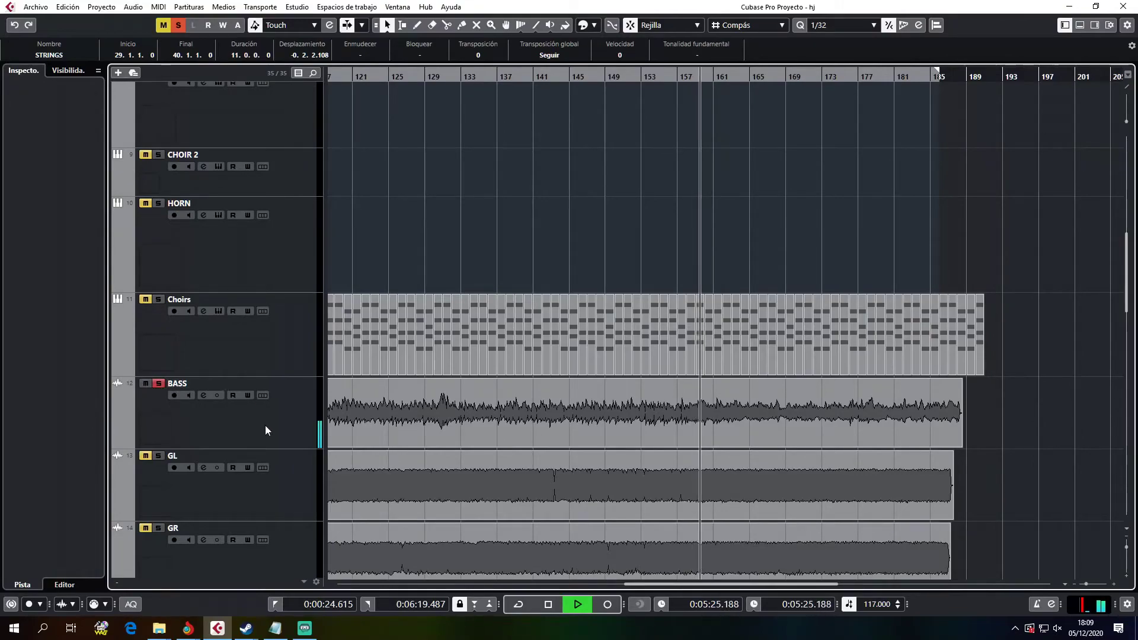
Step: Pause and resume the soloed playback, adding the GL and GR guitars to the solo
{"action": "key", "text": "space"}
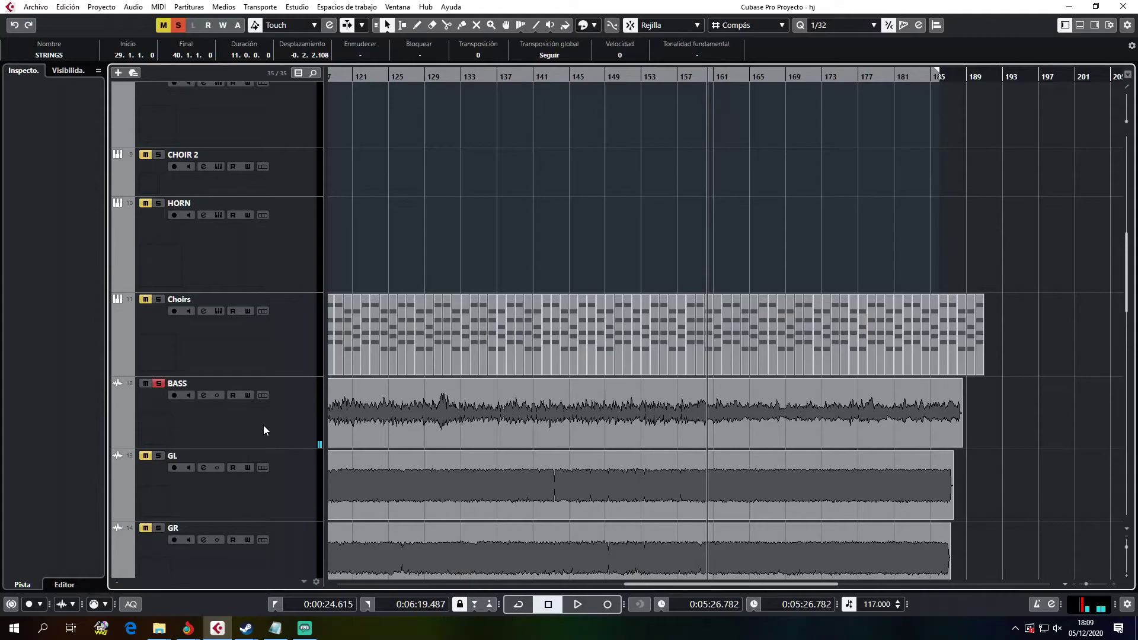
{"action": "key", "text": "space"}
{"action": "left_click", "coordinate": [145, 455]}
{"action": "left_click", "coordinate": [158, 456]}
{"action": "left_click", "coordinate": [145, 527]}
{"action": "left_click", "coordinate": [159, 527]}
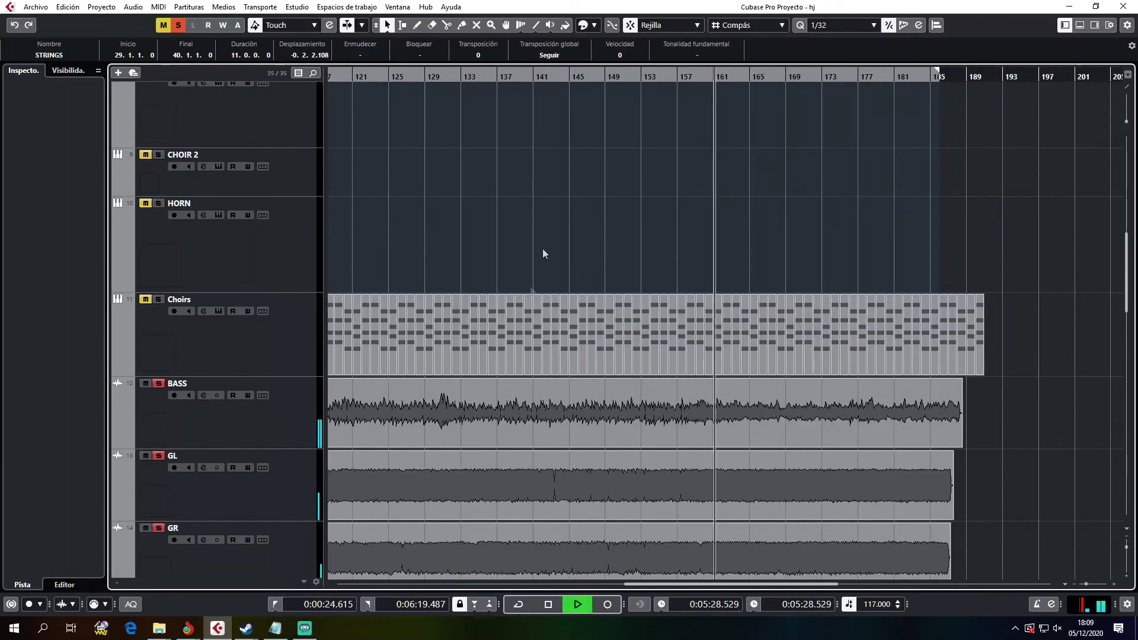
Step: Return to bar 161, add the STRINGS track to the solo, and play from there
{"action": "scroll", "coordinate": [686, 211], "scroll_direction": "up", "scroll_amount": 5}
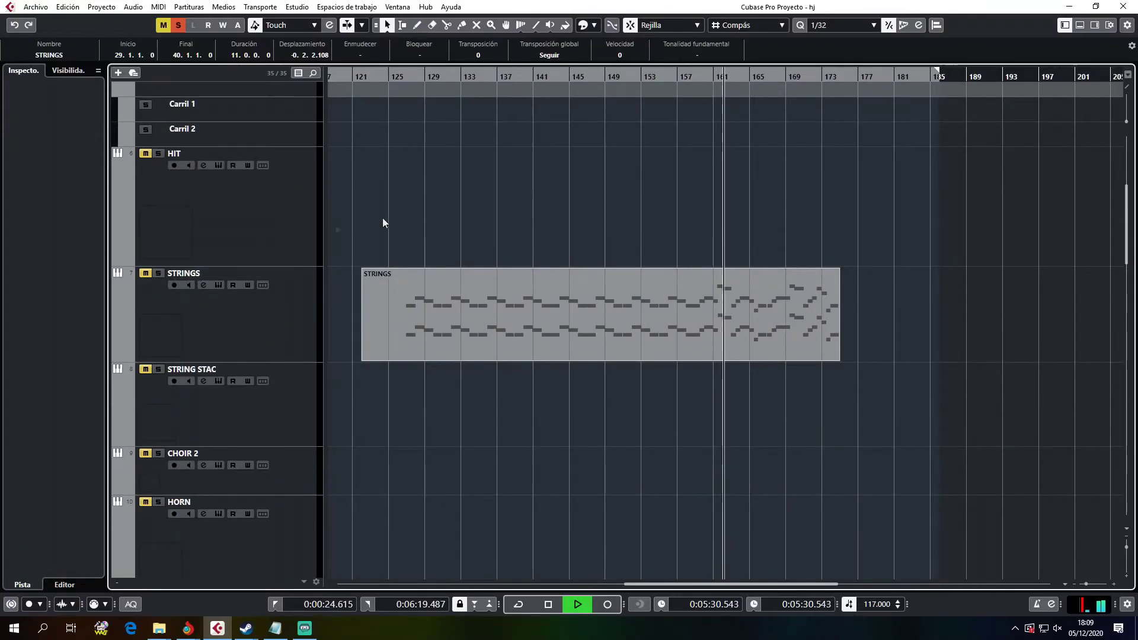
{"action": "key", "text": "space"}
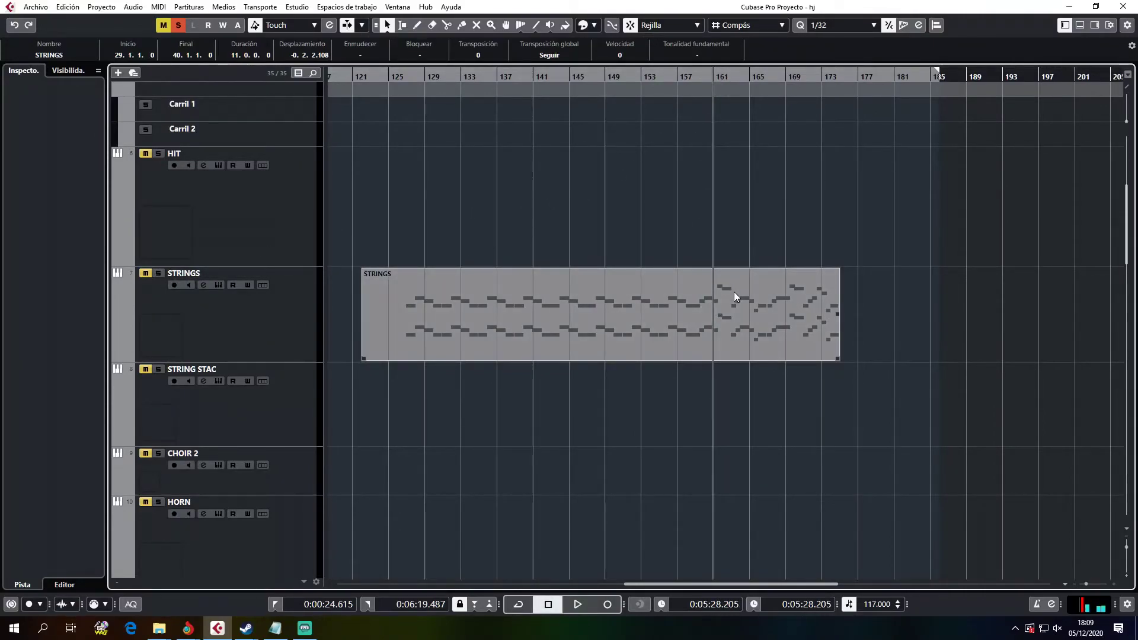
{"action": "scroll", "coordinate": [733, 291], "scroll_direction": "up", "scroll_amount": 3}
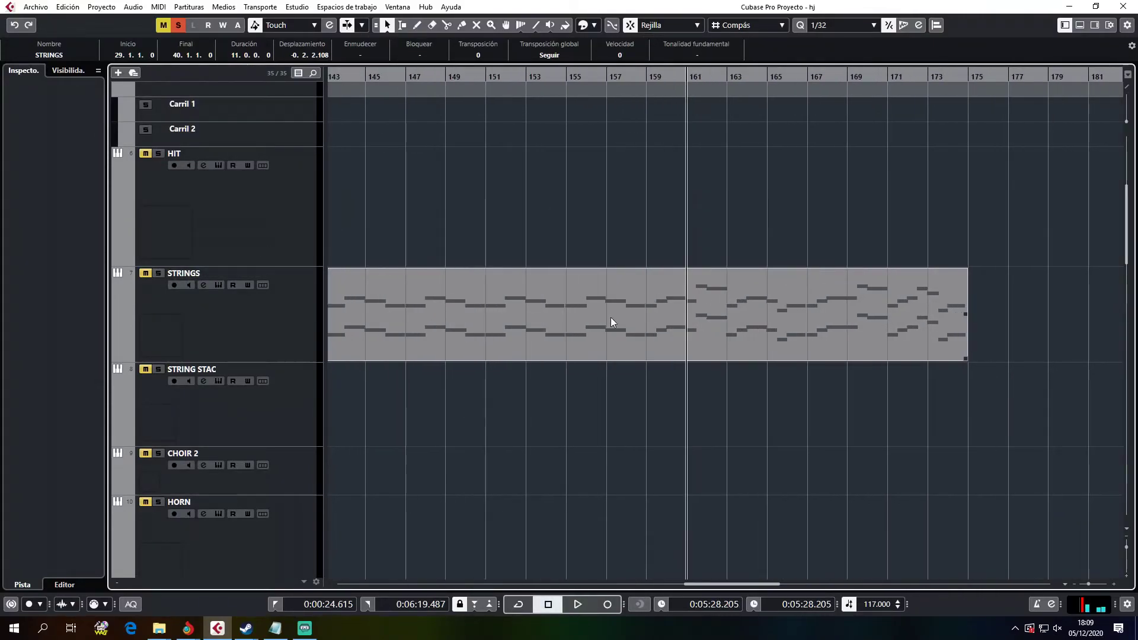
{"action": "left_click", "coordinate": [158, 274]}
{"action": "key", "text": "space"}
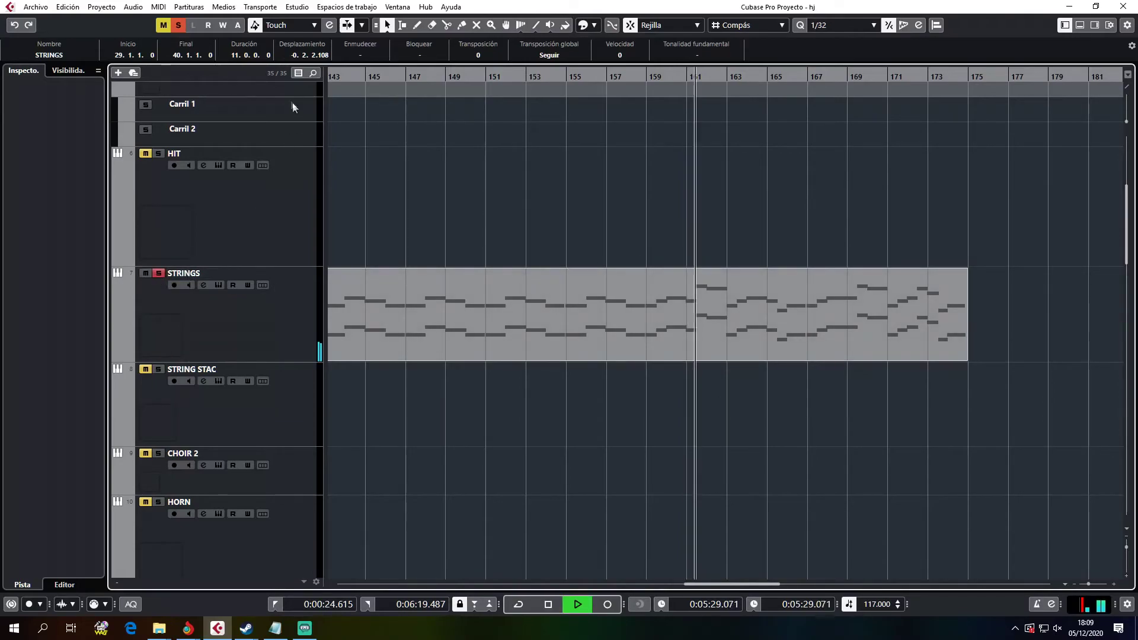
Step: Solo only STRINGS, replay it from bar 161, and clear the solo to hear the full mix
{"action": "left_click", "coordinate": [178, 25]}
{"action": "left_click", "coordinate": [155, 273]}
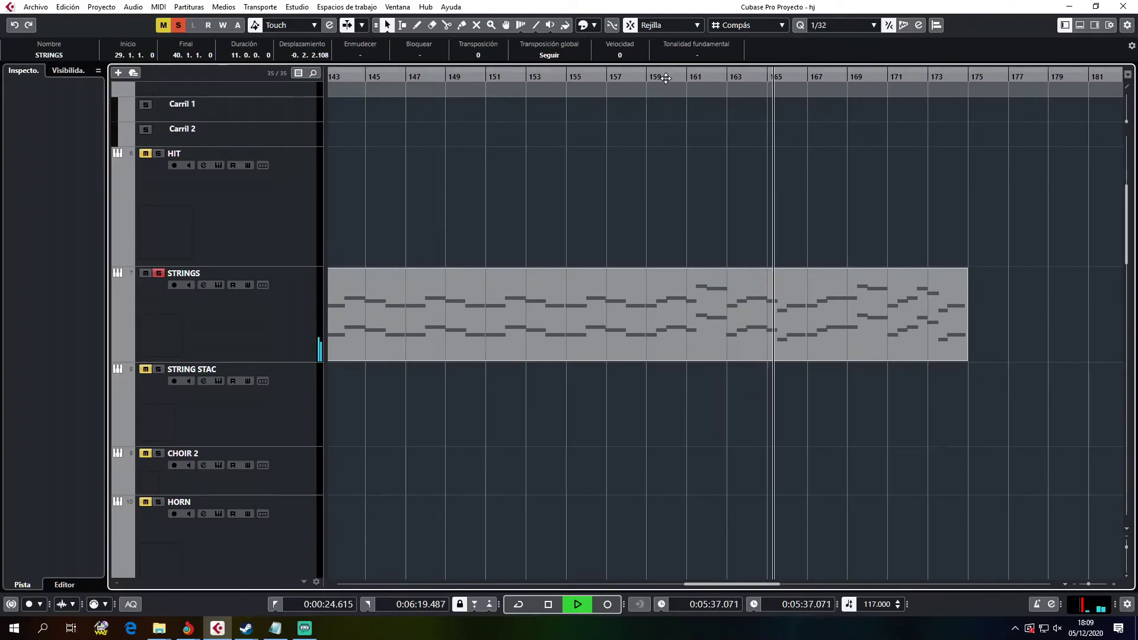
{"action": "left_click", "coordinate": [686, 76]}
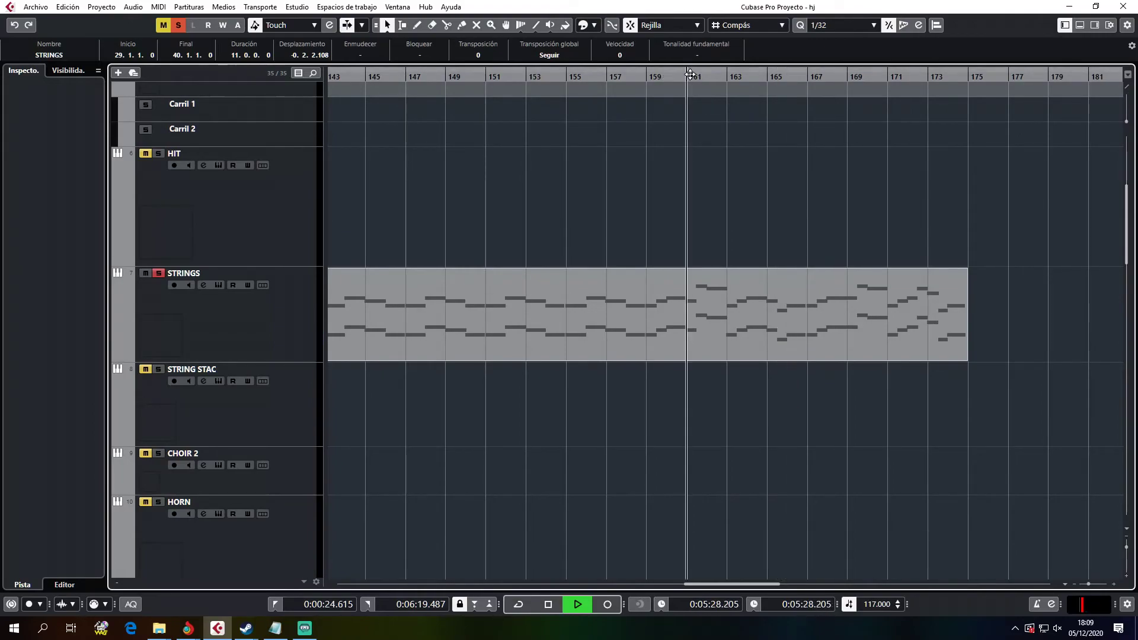
{"action": "left_click", "coordinate": [179, 28]}
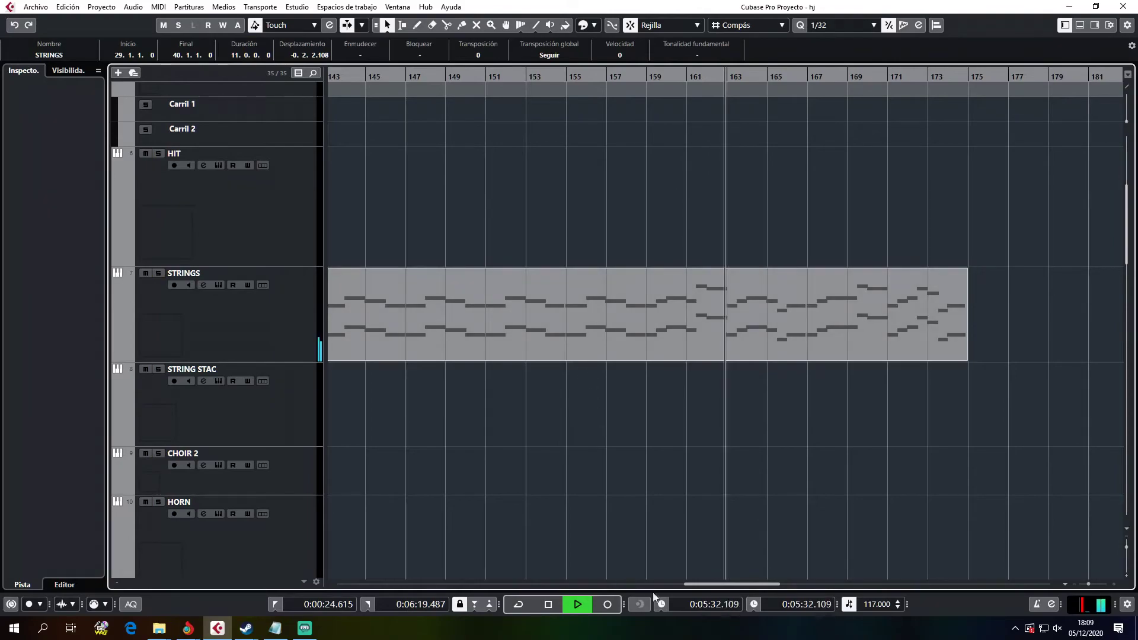
Step: Solo the Choirs track during playback, clear the solo to hear the full mix, and stop at about bar 170
{"action": "left_click_drag", "start_coordinate": [723, 584], "coordinate": [729, 584]}
{"action": "scroll", "coordinate": [684, 404], "scroll_direction": "up", "scroll_amount": 5}
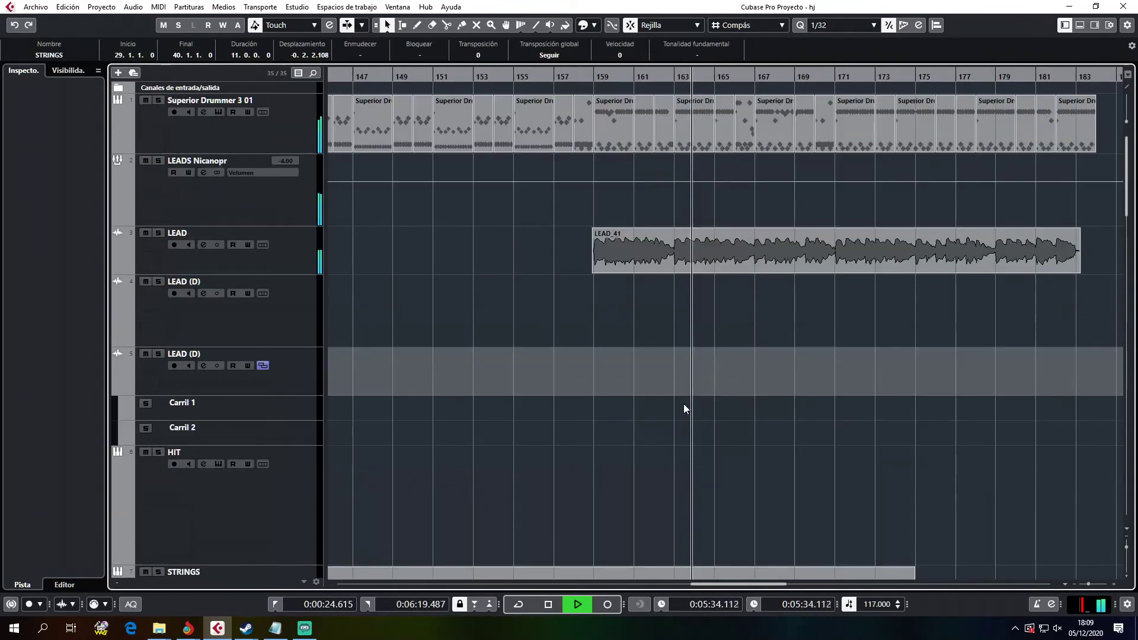
{"action": "scroll", "coordinate": [684, 405], "scroll_direction": "down", "scroll_amount": 8}
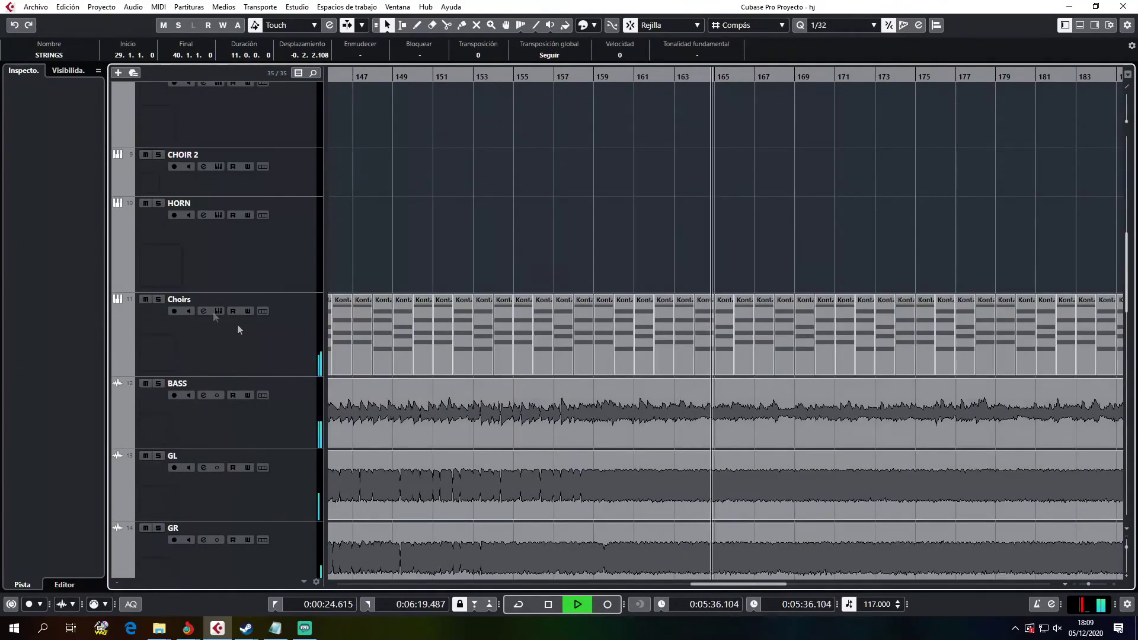
{"action": "left_click", "coordinate": [159, 300]}
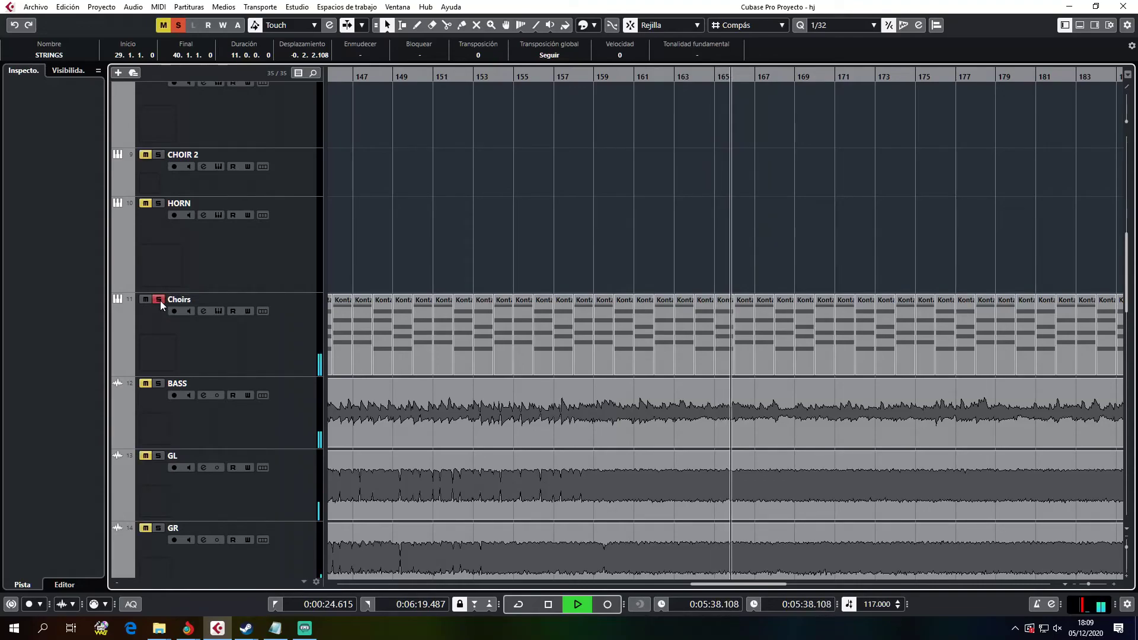
{"action": "left_click", "coordinate": [159, 300]}
{"action": "scroll", "coordinate": [452, 343], "scroll_direction": "up", "scroll_amount": 3}
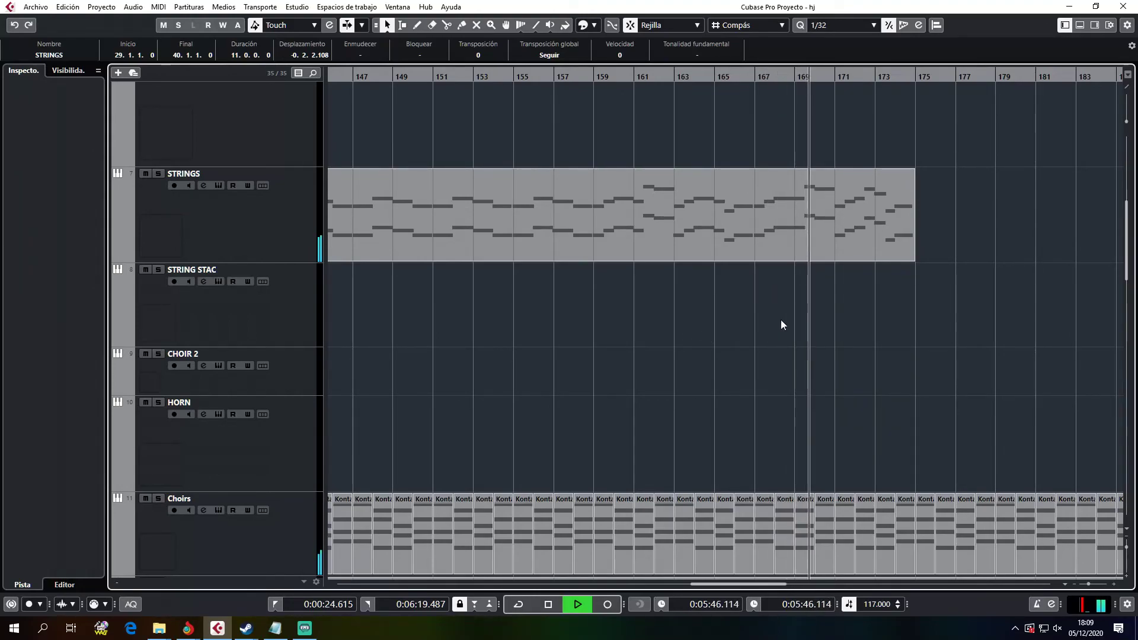
{"action": "key", "text": "space"}
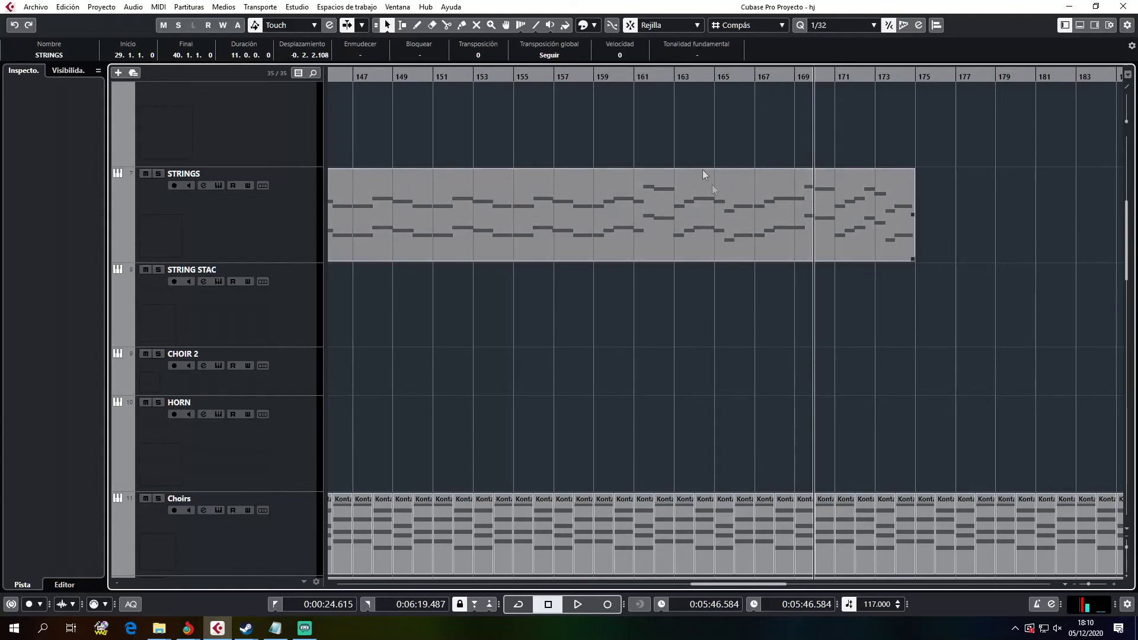
Step: Return to about bar 164, replay the full mix while reviewing the lead, strings and choirs tracks, and stop just past bar 169
{"action": "left_click", "coordinate": [788, 78]}
{"action": "left_click", "coordinate": [654, 77]}
{"action": "left_click", "coordinate": [694, 83]}
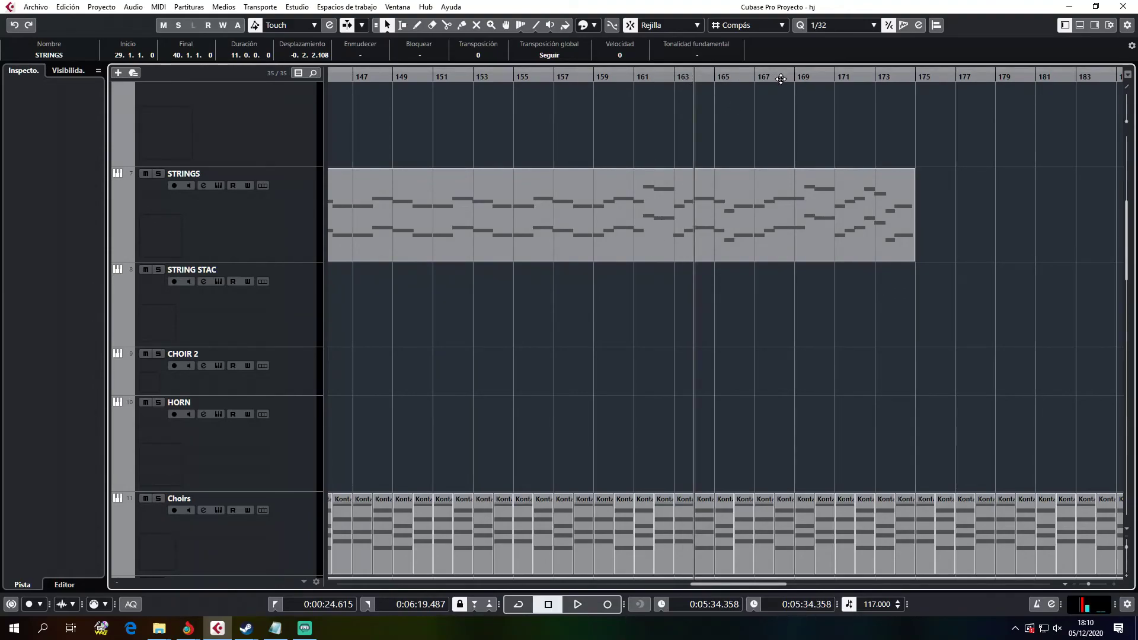
{"action": "key", "text": "space"}
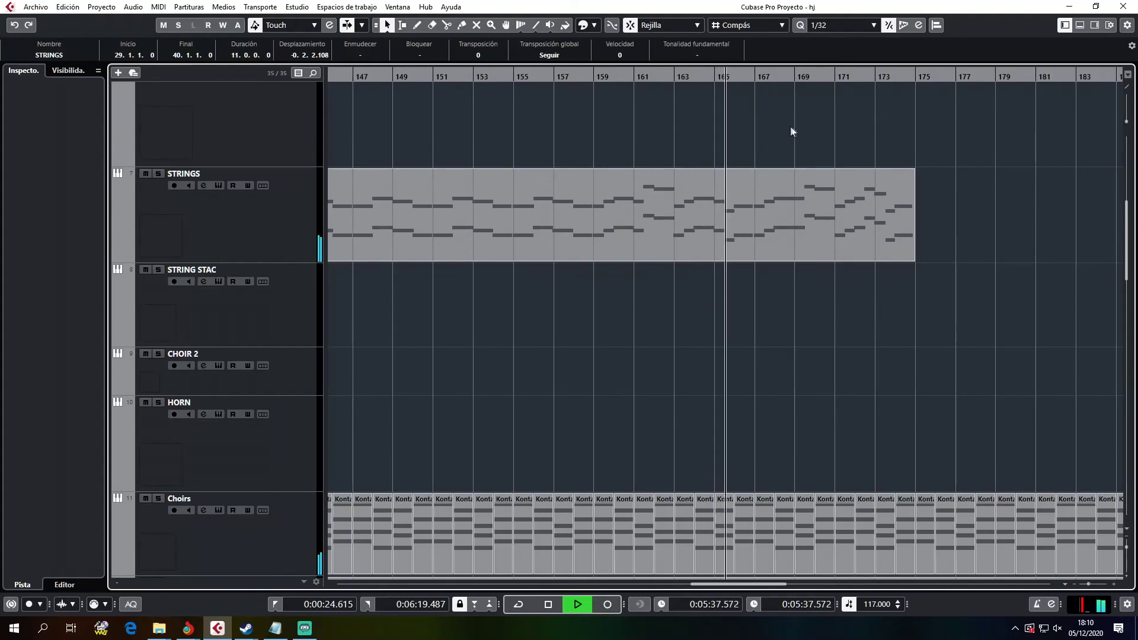
{"action": "scroll", "coordinate": [830, 137], "scroll_direction": "down", "scroll_amount": 3, "text": "ctrl"}
{"action": "scroll", "coordinate": [833, 141], "scroll_direction": "up", "scroll_amount": 6}
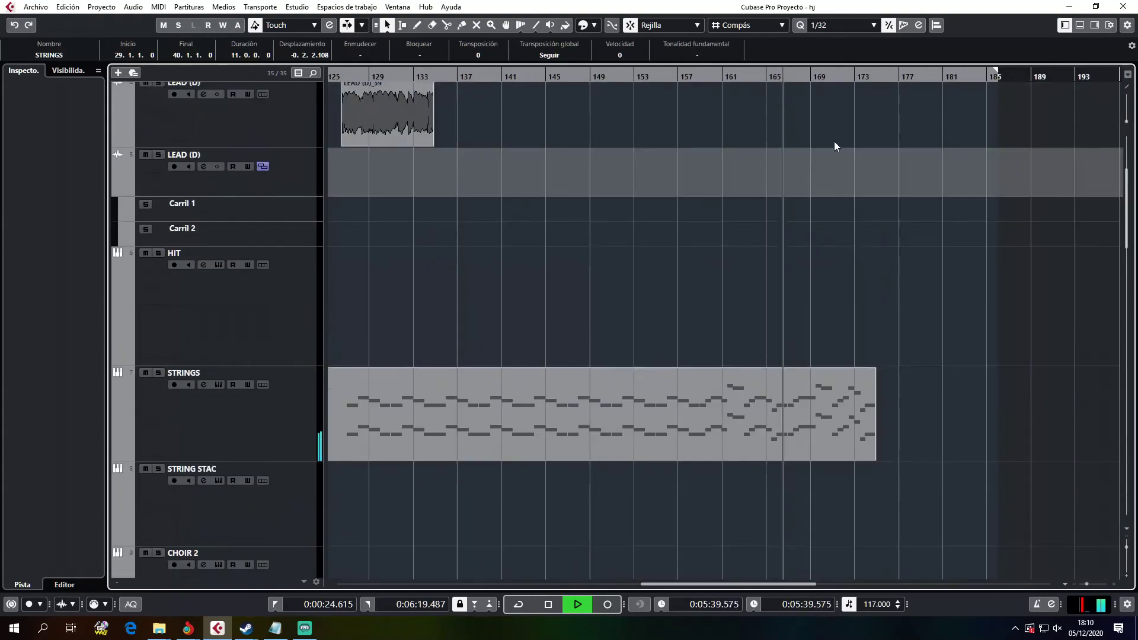
{"action": "scroll", "coordinate": [836, 144], "scroll_direction": "down", "scroll_amount": 3}
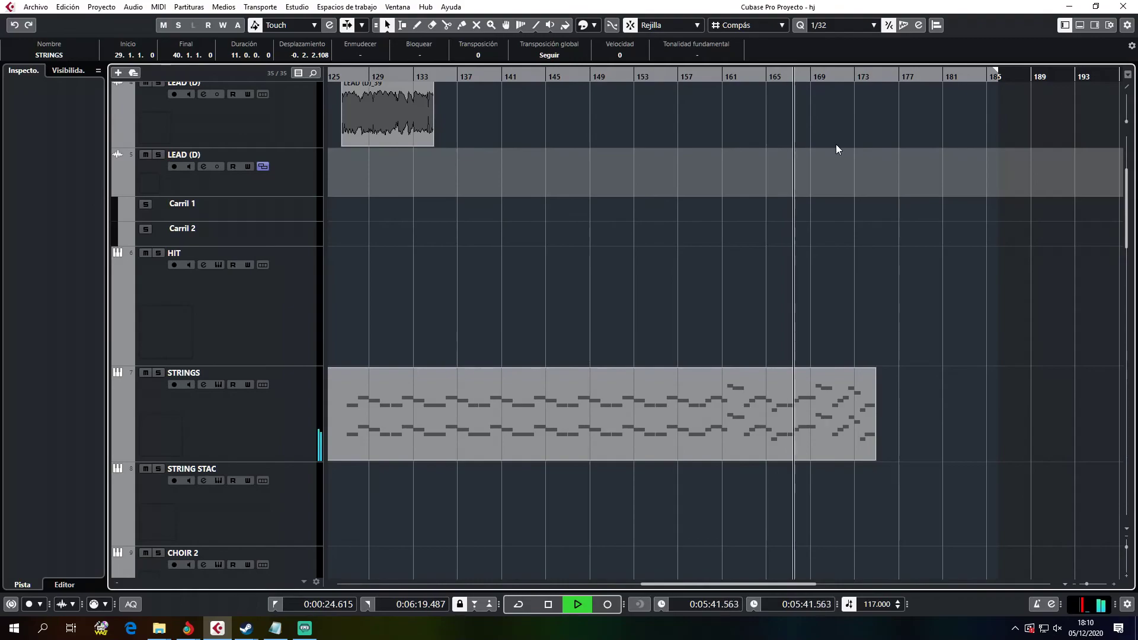
{"action": "scroll", "coordinate": [837, 160], "scroll_direction": "down", "scroll_amount": 5}
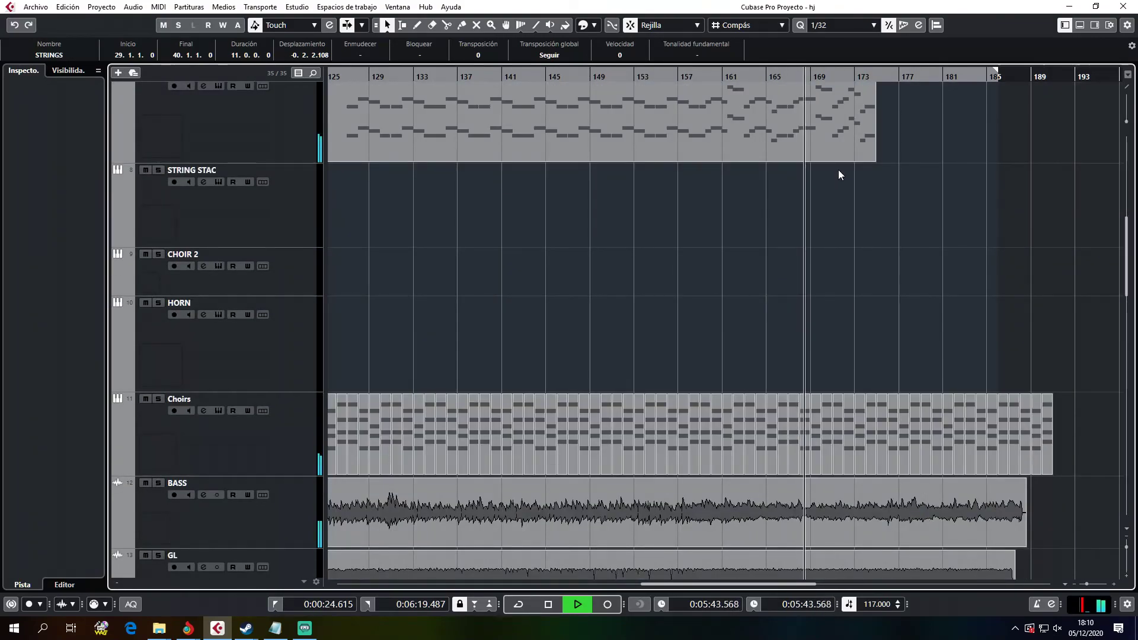
{"action": "key", "text": "space"}
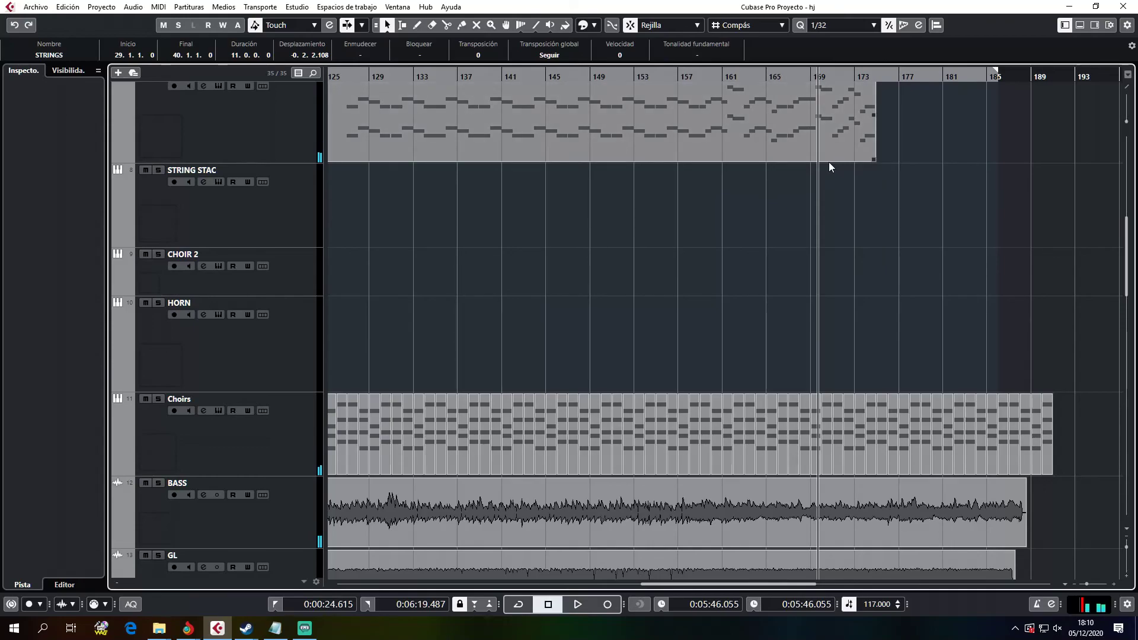